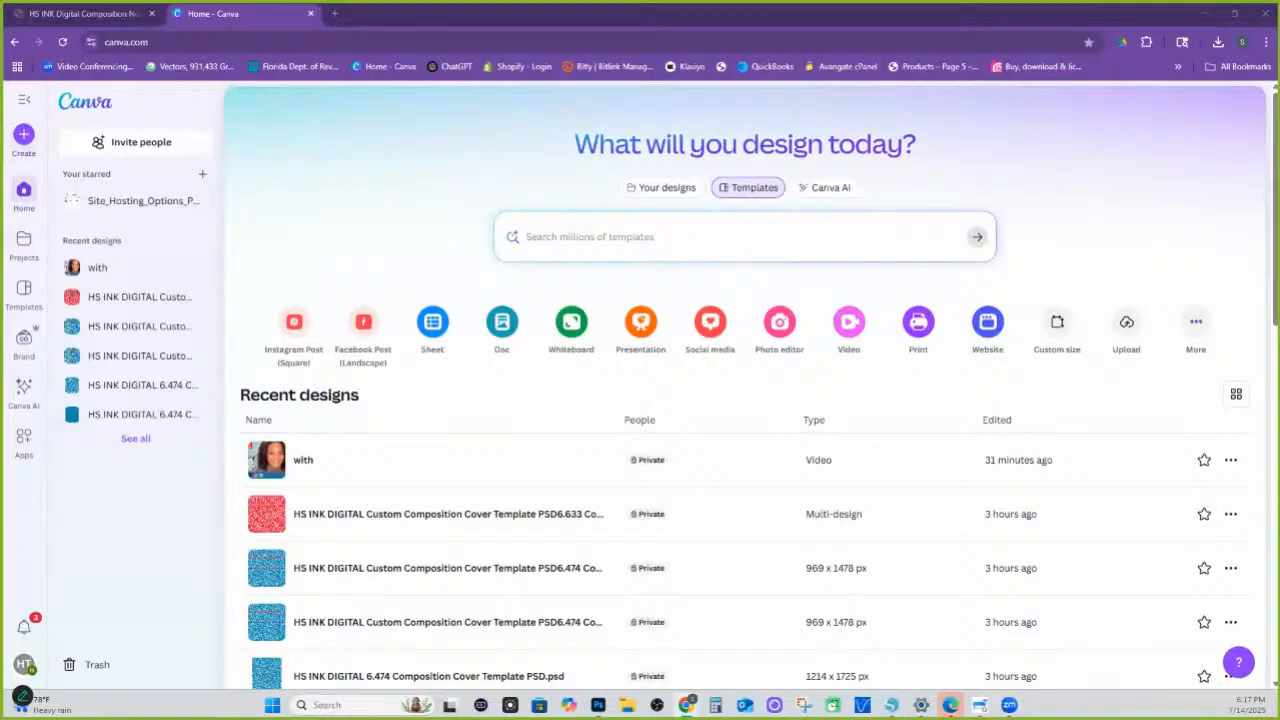
Open the recent red composition cover design and check its second page before returning to page 1.
click(357, 525)
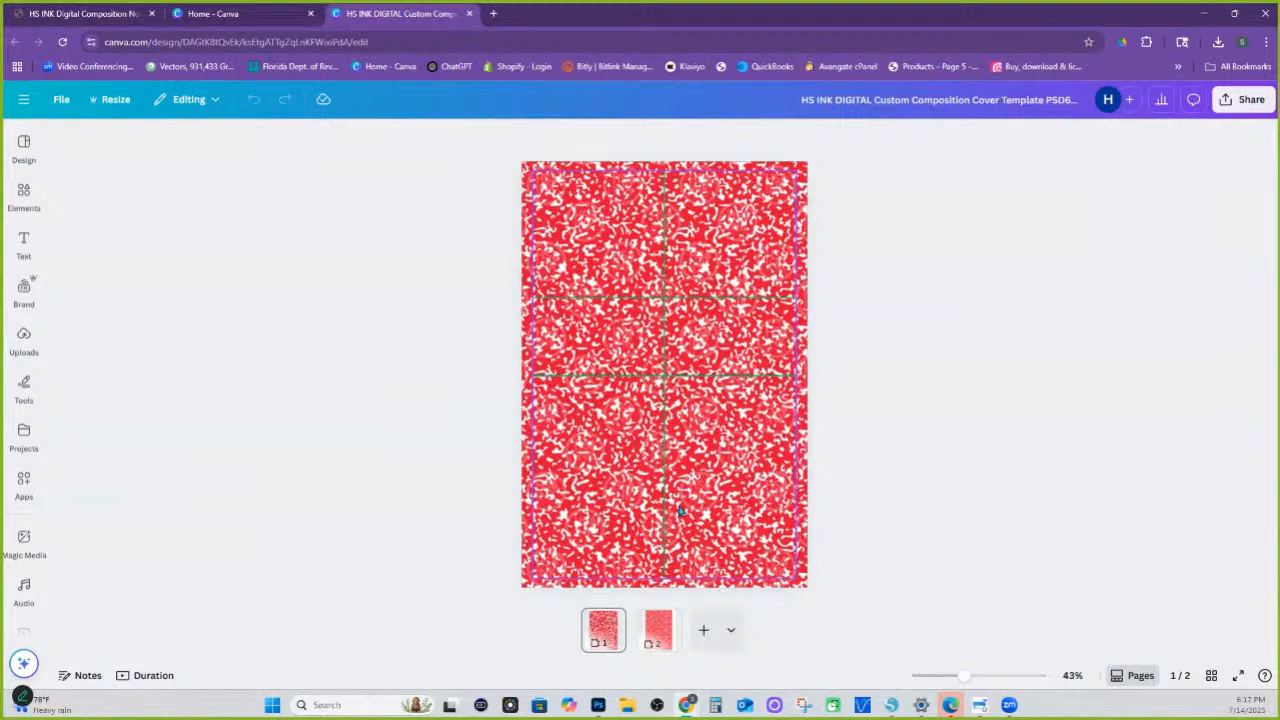
click(658, 630)
click(604, 630)
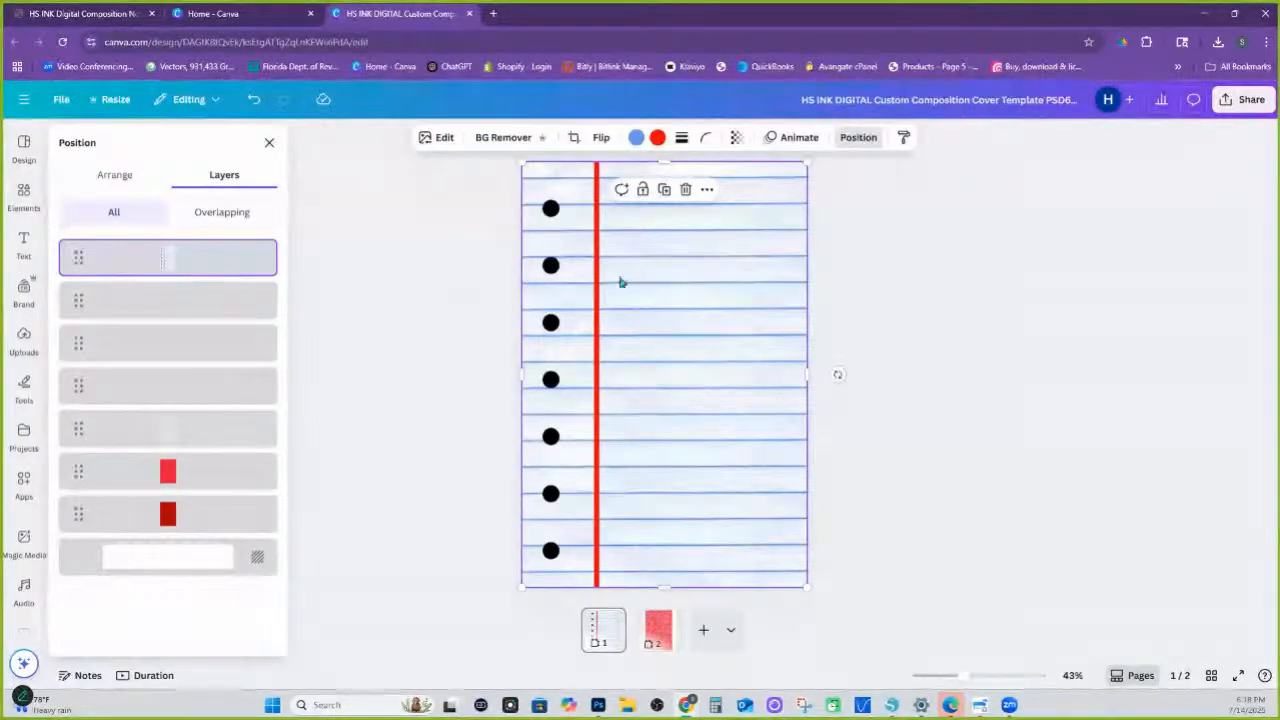
Reorder the layers so the lined paper sits just above the page background, with the speckle pattern between it and the dark red layer.
drag(195, 256, 195, 535)
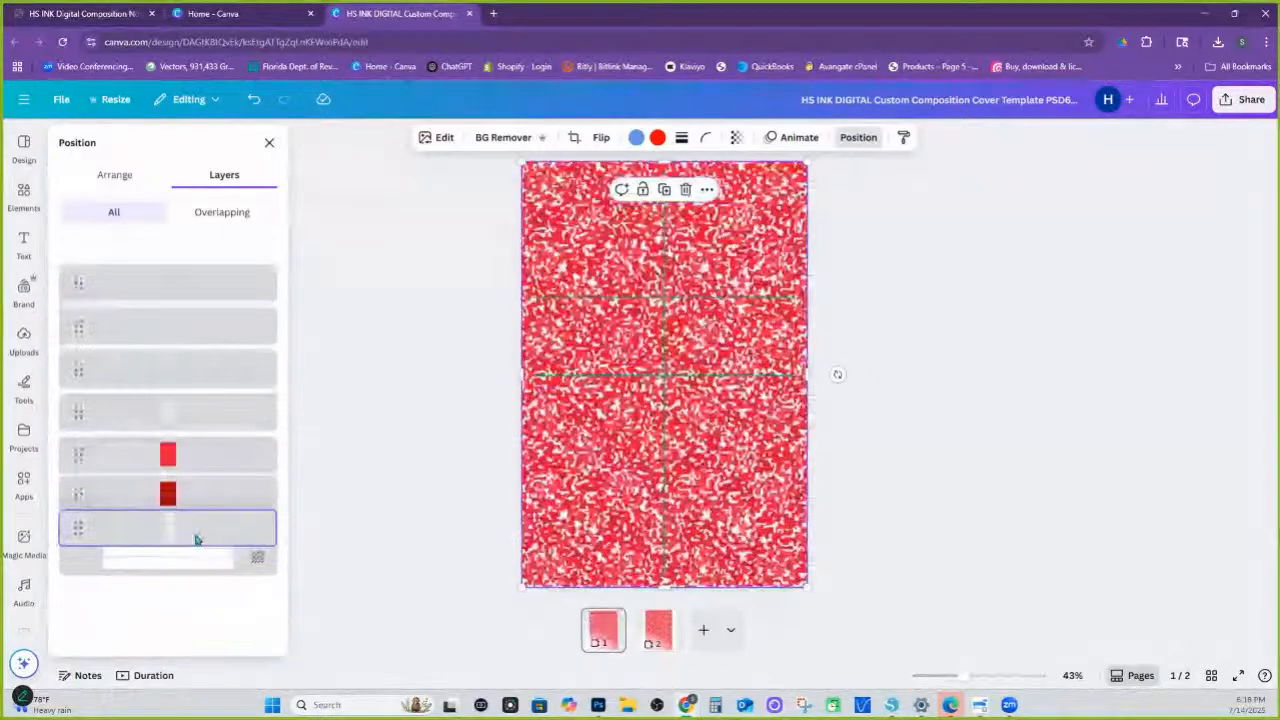
drag(83, 391, 80, 491)
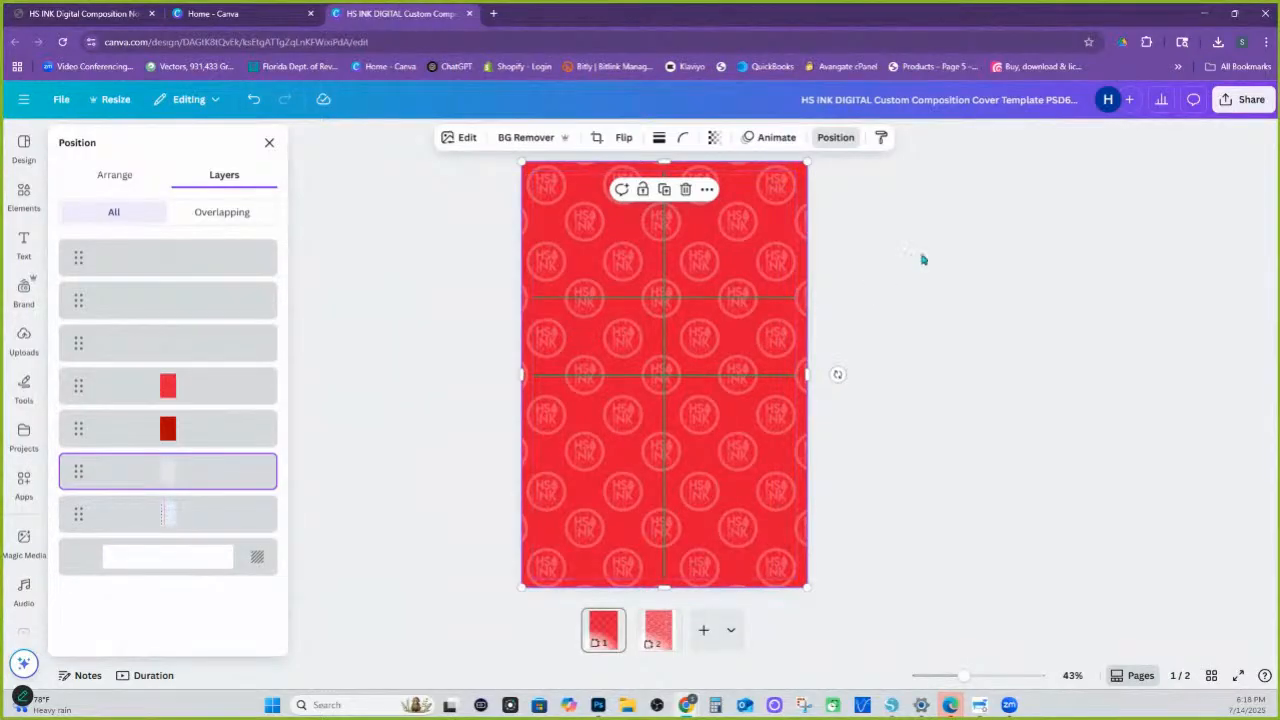
click(836, 137)
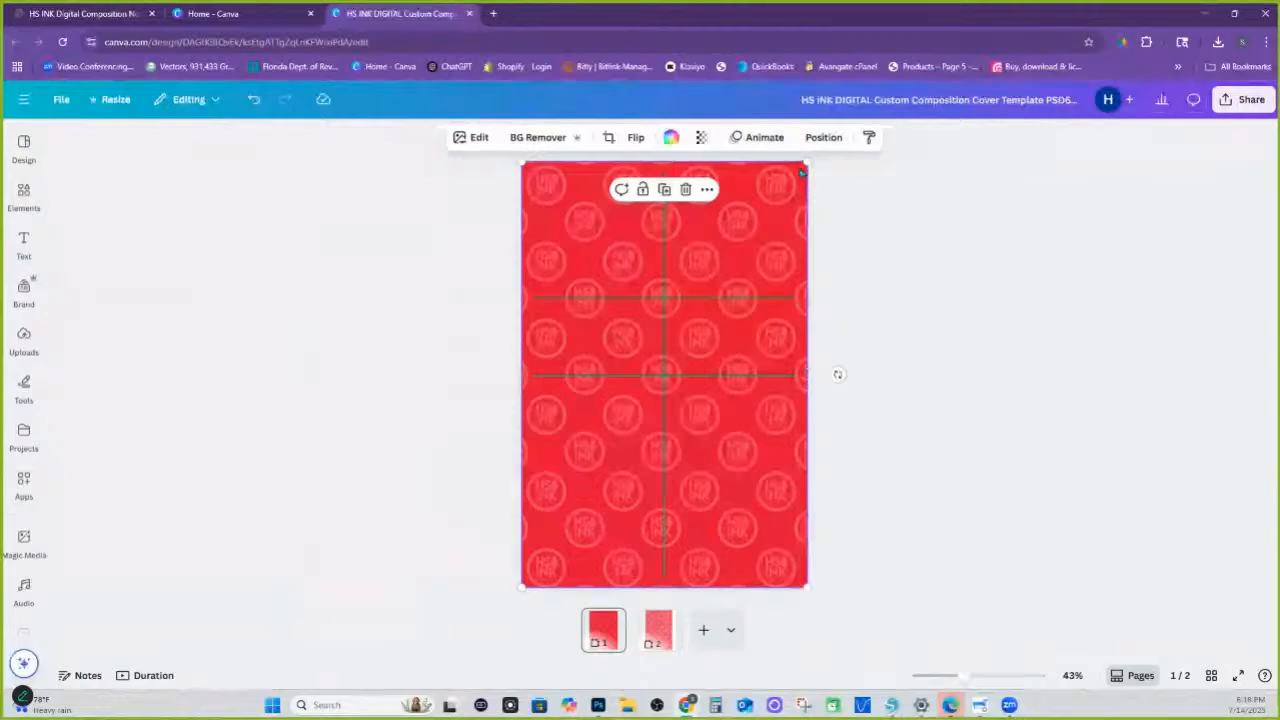
Search the elements for "background" and replace the red HS INK pattern on page 1 with the pink-and-blue watercolor graphic.
key(Delete)
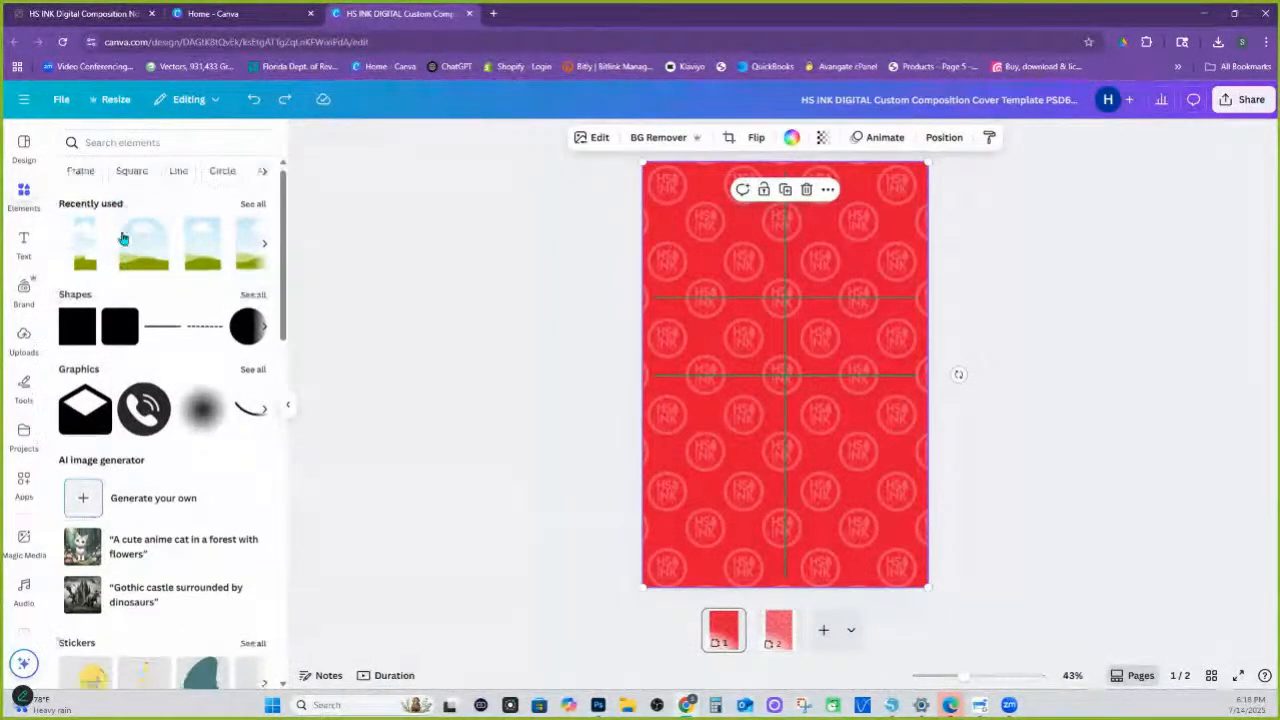
scroll(126, 297, down, 4)
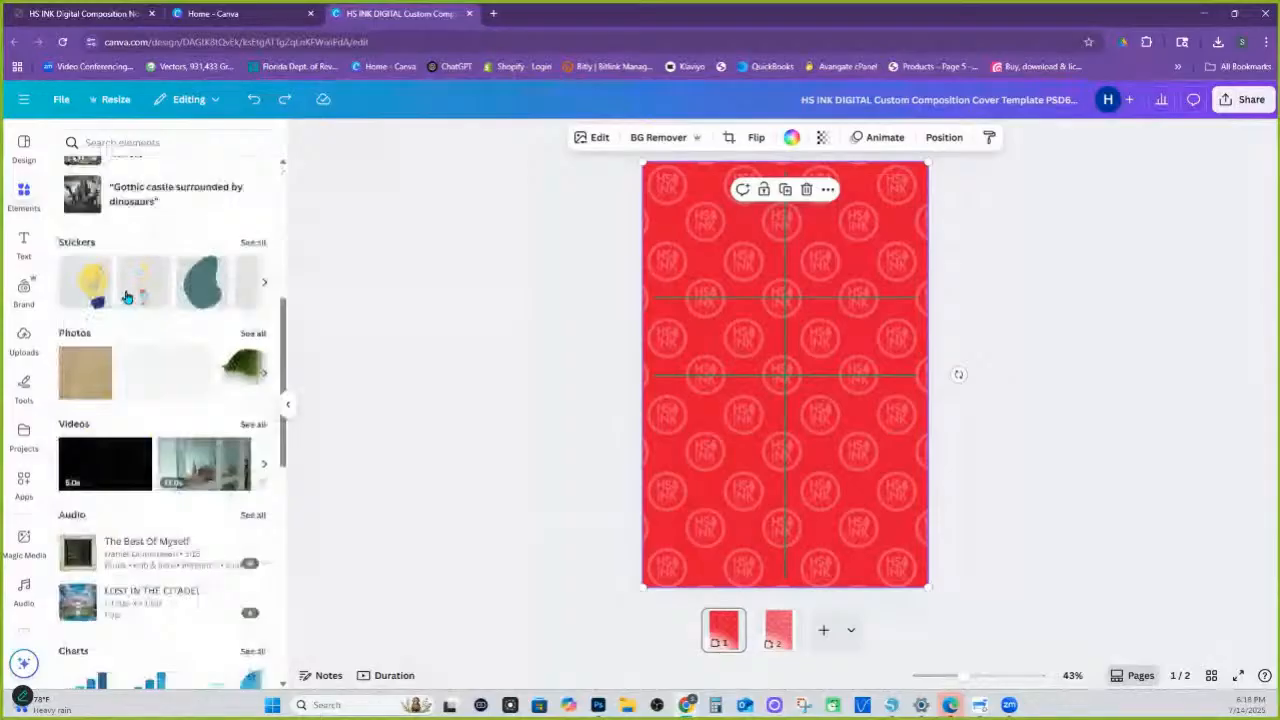
click(133, 143)
text(backgtr)
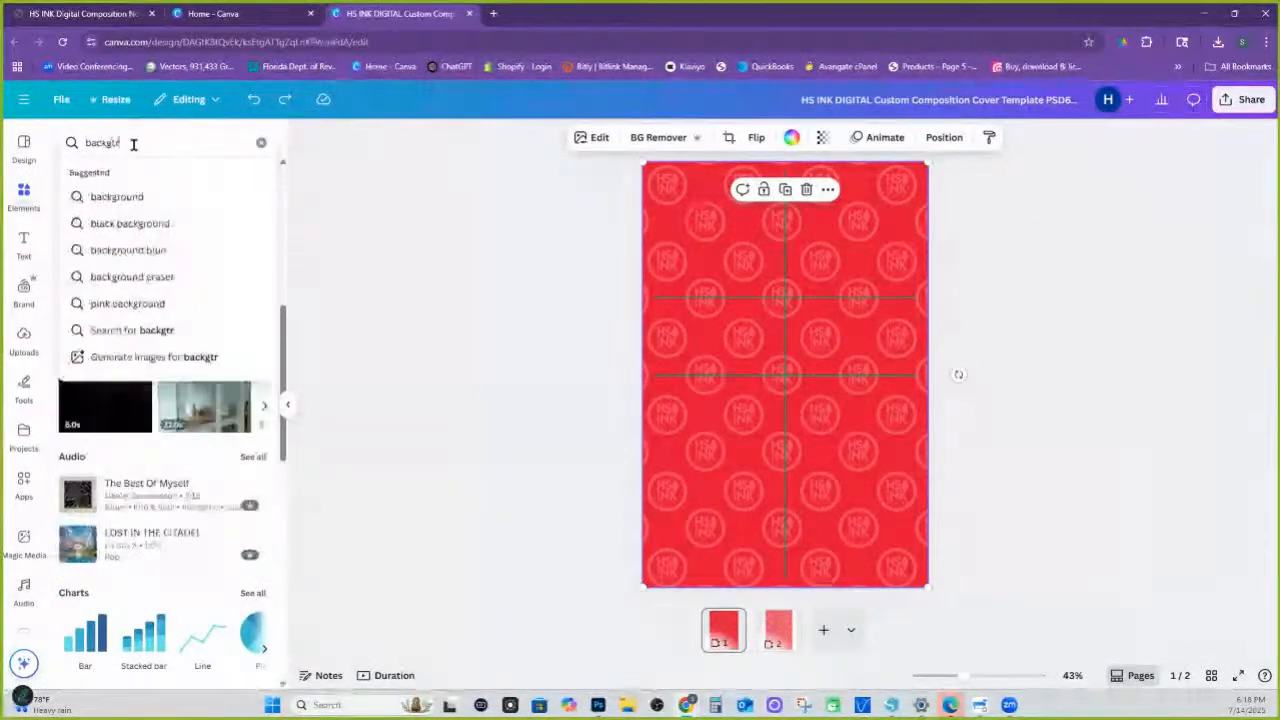
click(143, 198)
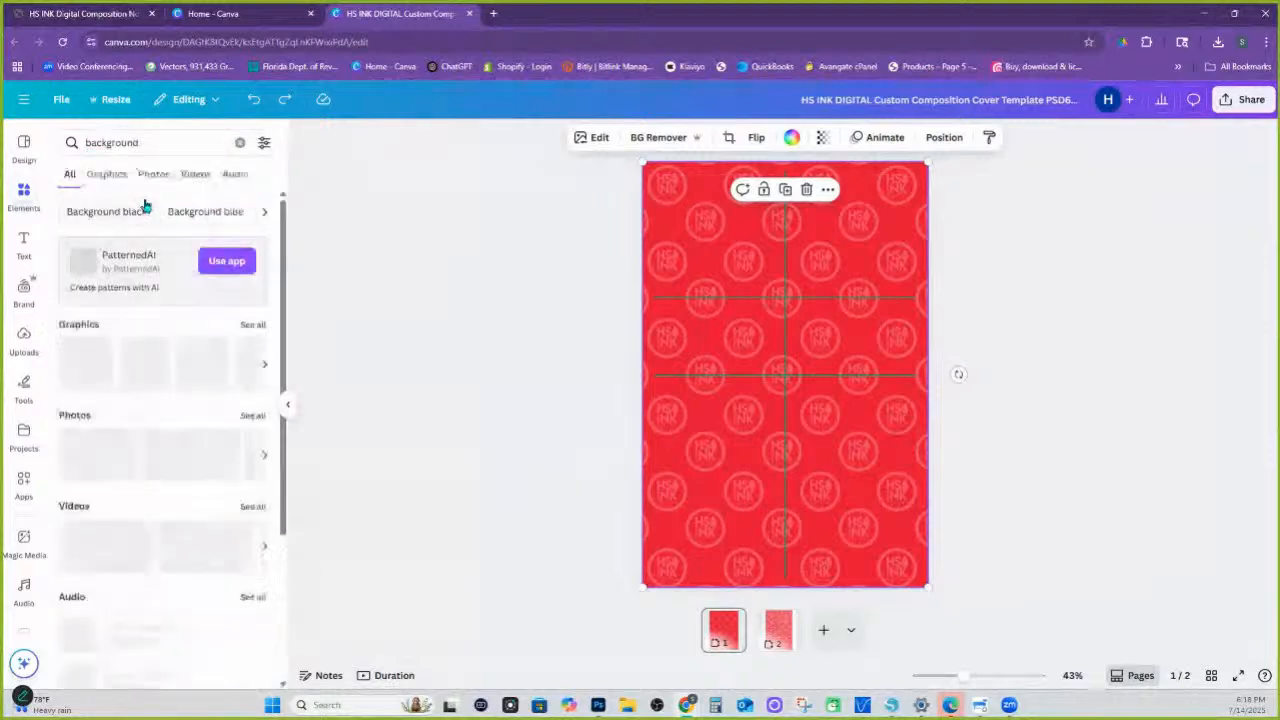
drag(85, 362, 909, 200)
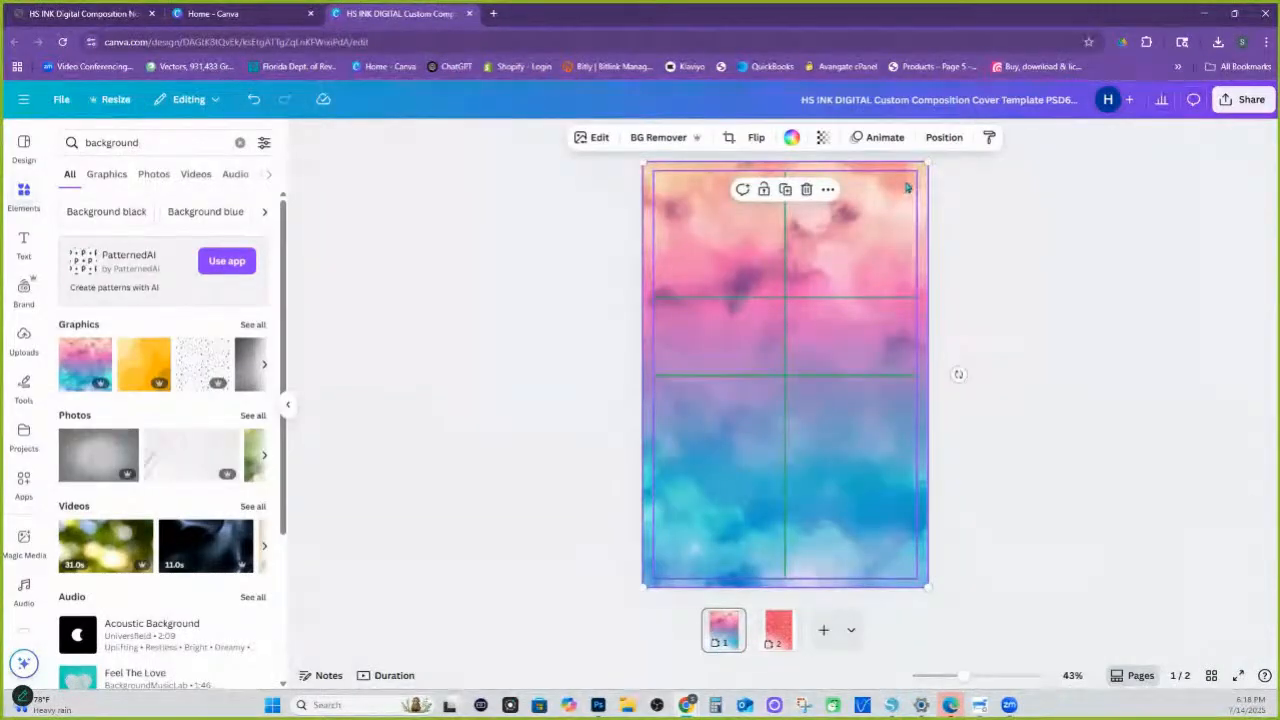
Try the yellow wavy graphic in the inner area of page 1, delete it, and undo back to the red HS INK pattern.
drag(144, 364, 816, 233)
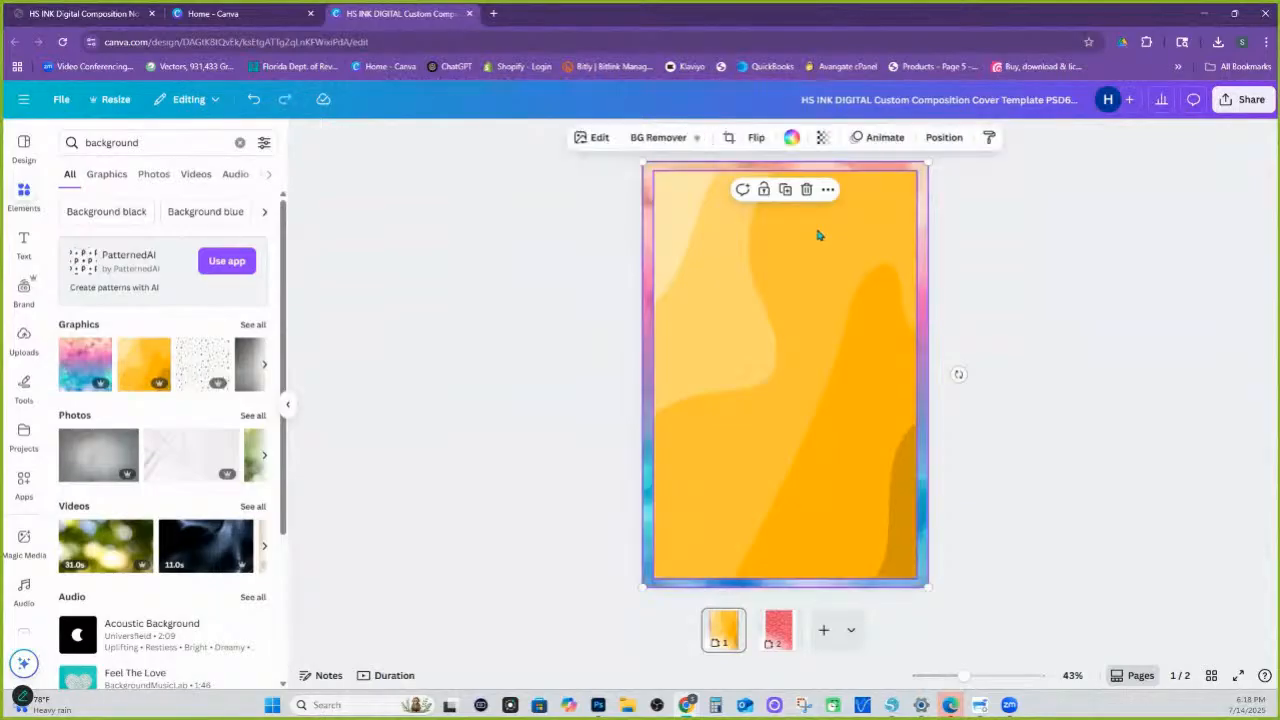
key(Delete)
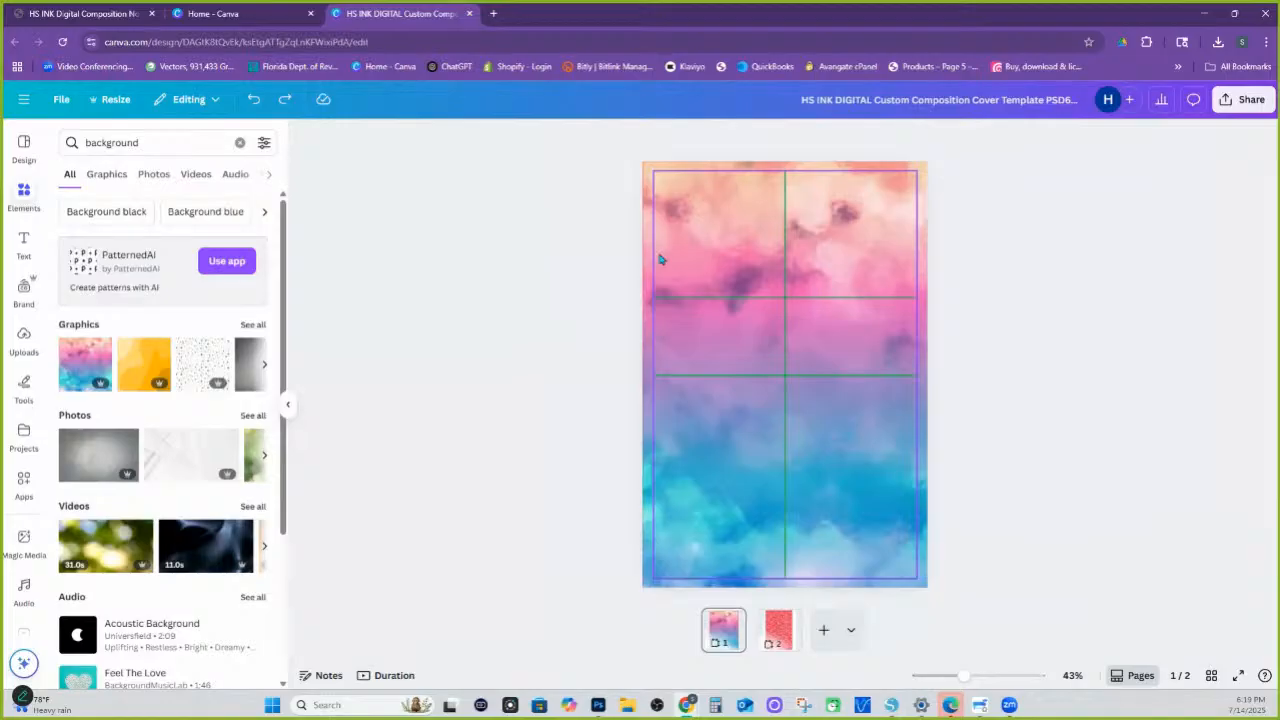
key(ctrl+z)
key(ctrl+z)
key(ctrl+z)
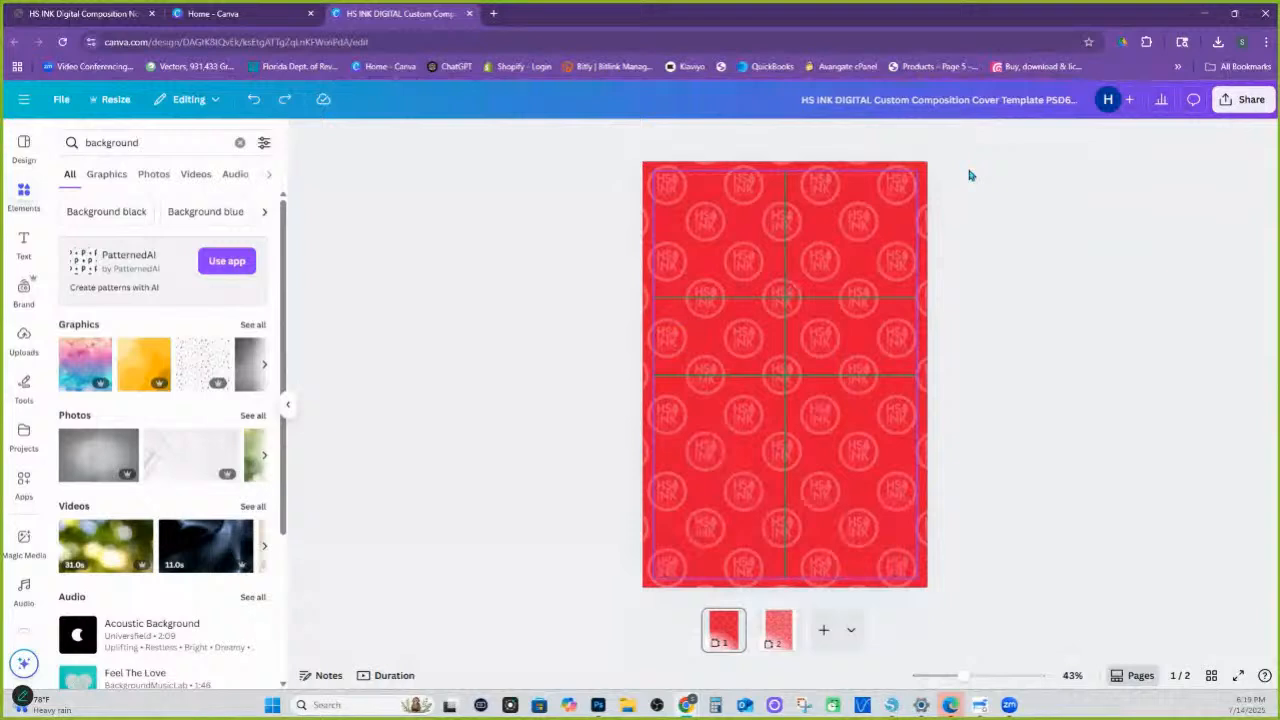
Restore the pink-and-blue watercolor graphic as the full-page background in place of the red HS INK pattern.
key(ctrl+y)
key(ctrl+y)
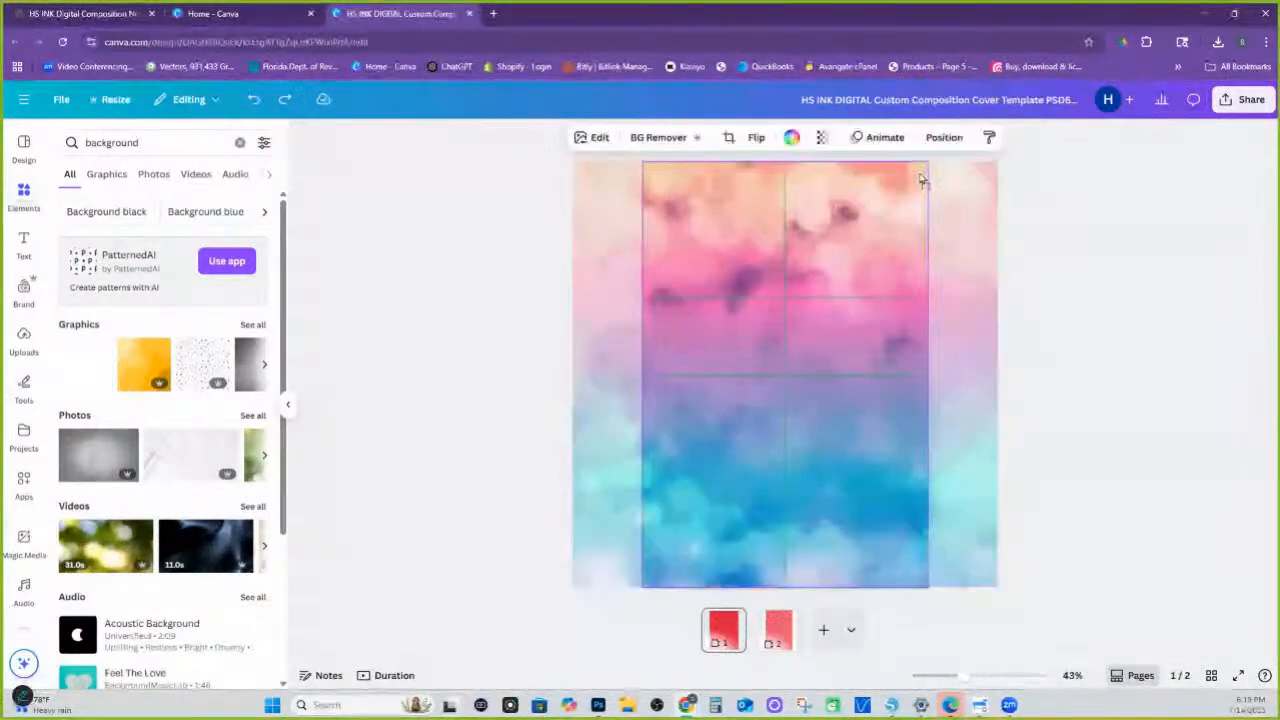
key(ctrl+y)
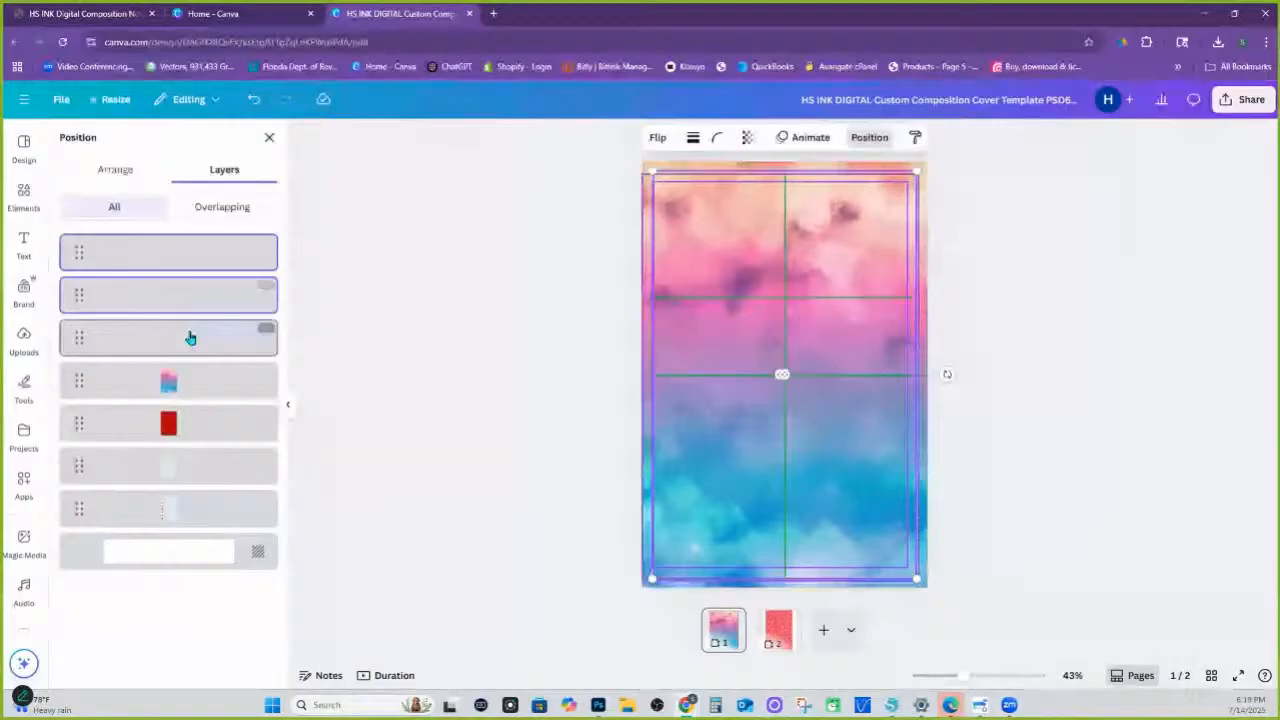
Group the three guide layers at the top of the layer stack into a single group.
shift+click(189, 340)
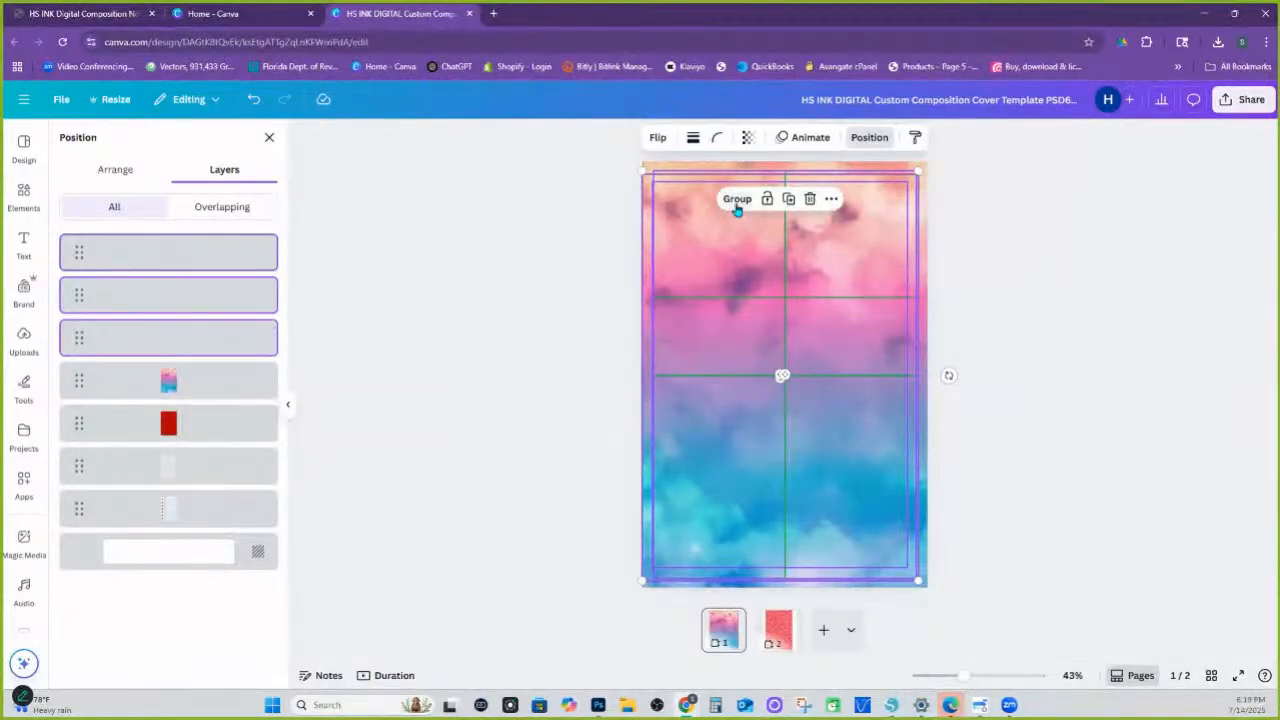
click(736, 203)
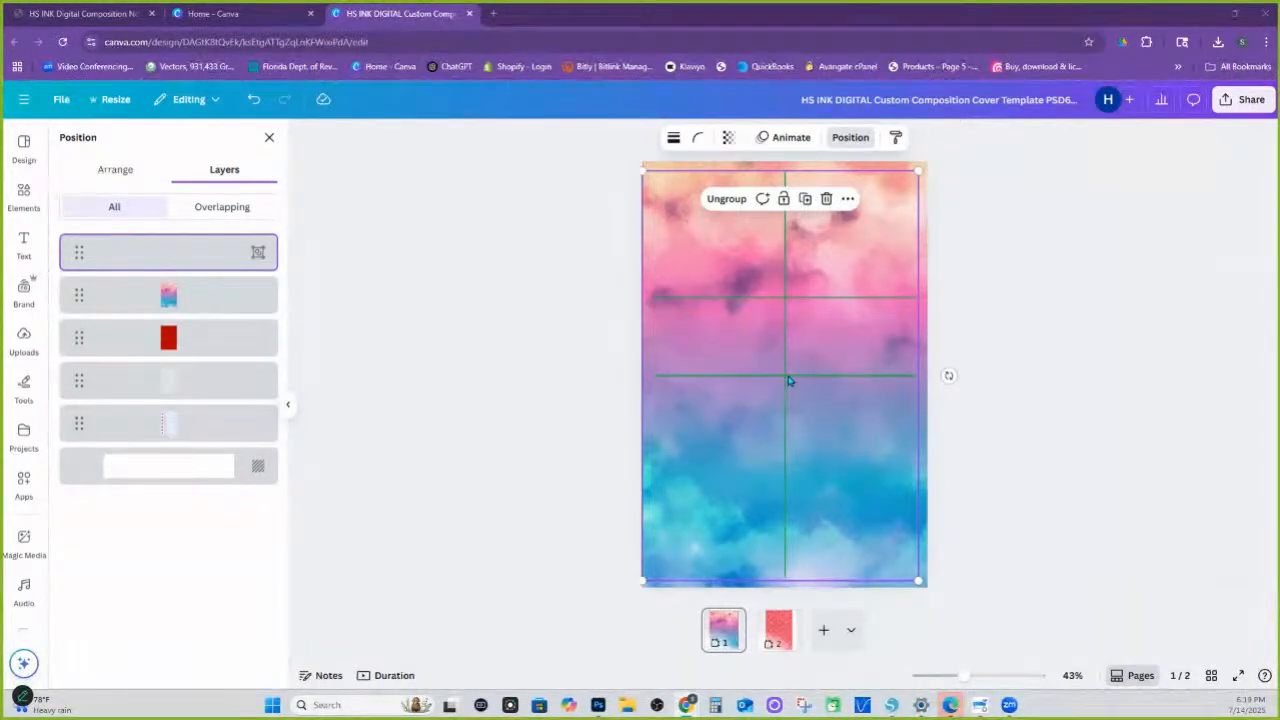
drag(972, 680, 994, 677)
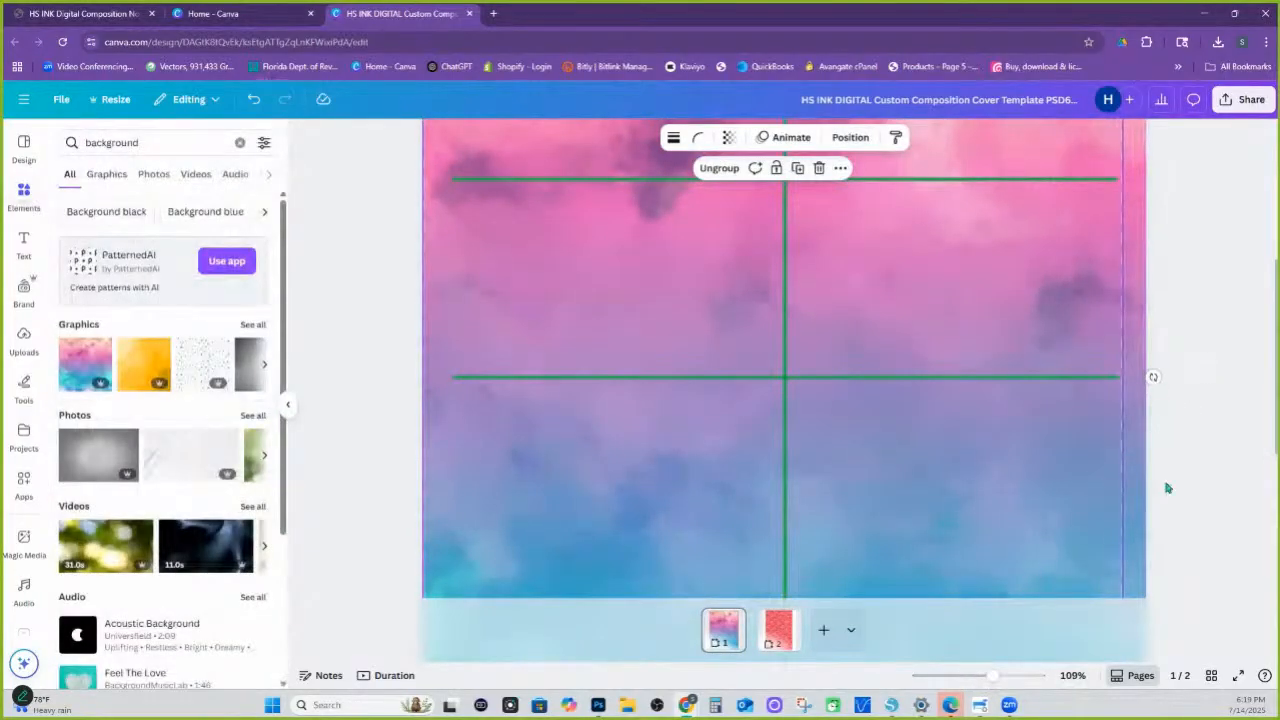
click(963, 512)
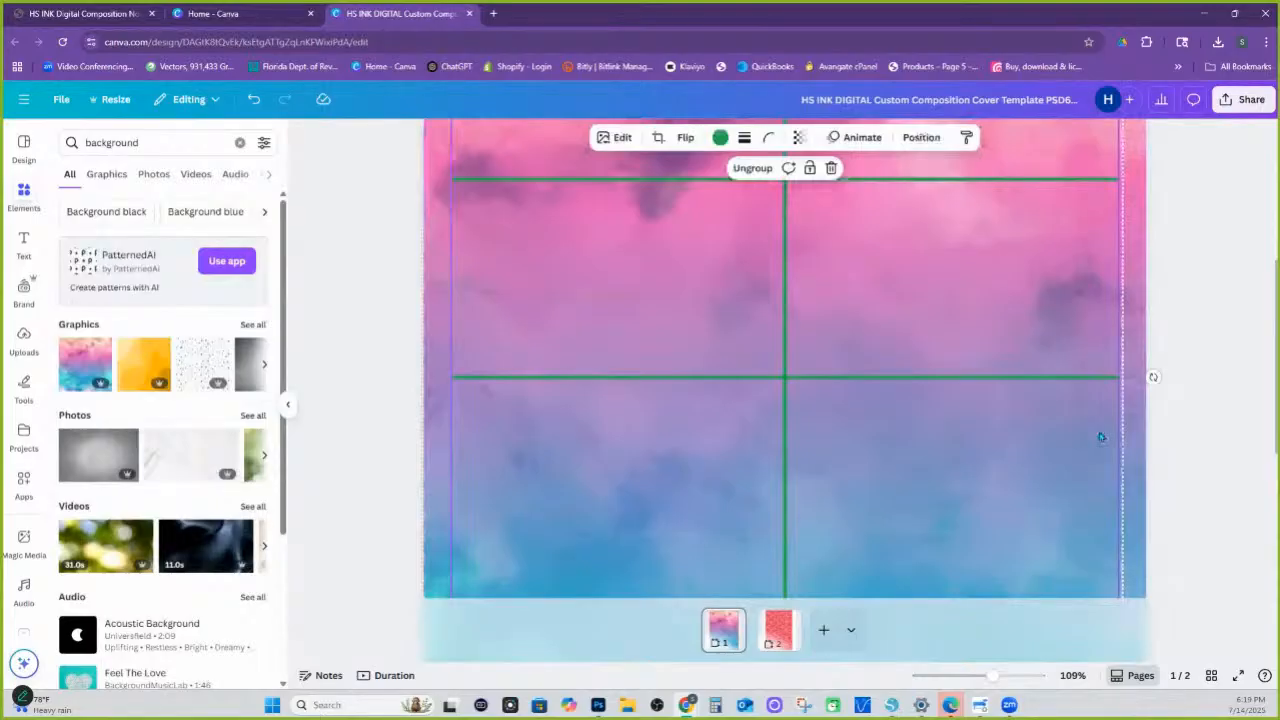
key(Escape)
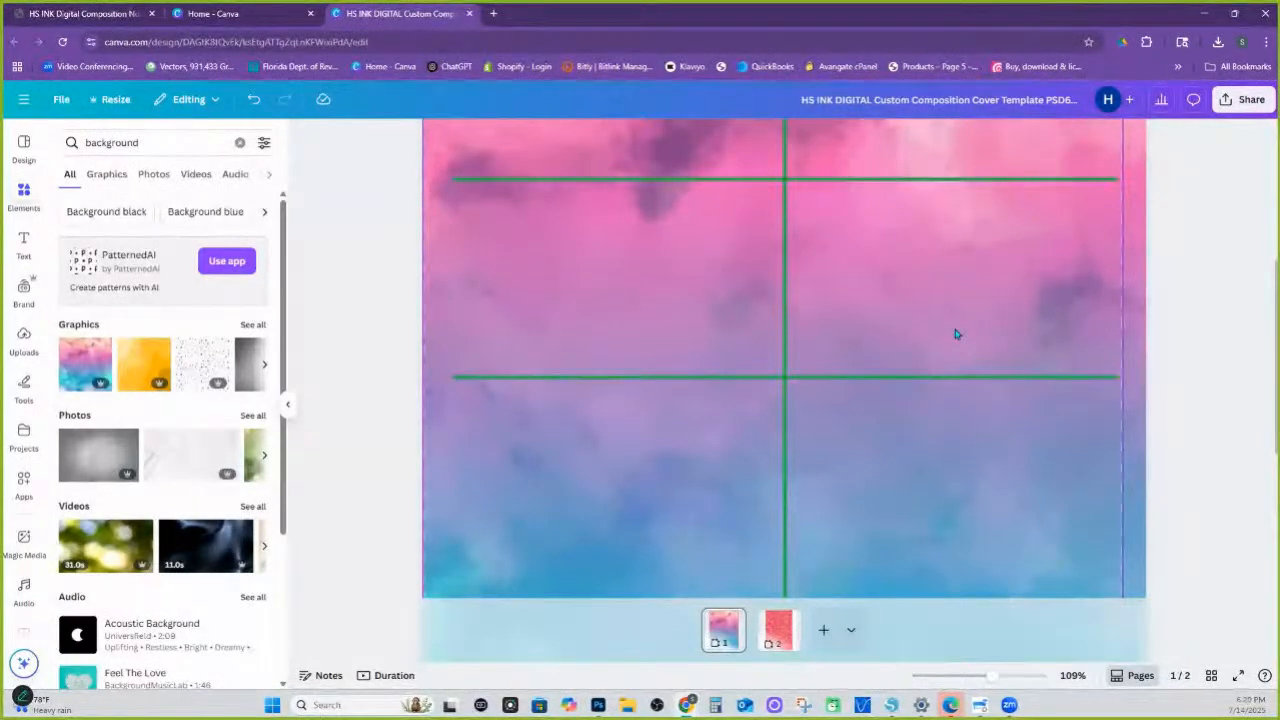
Lock the pink-and-blue watercolor background in place on page 1.
scroll(680, 437, up, 5)
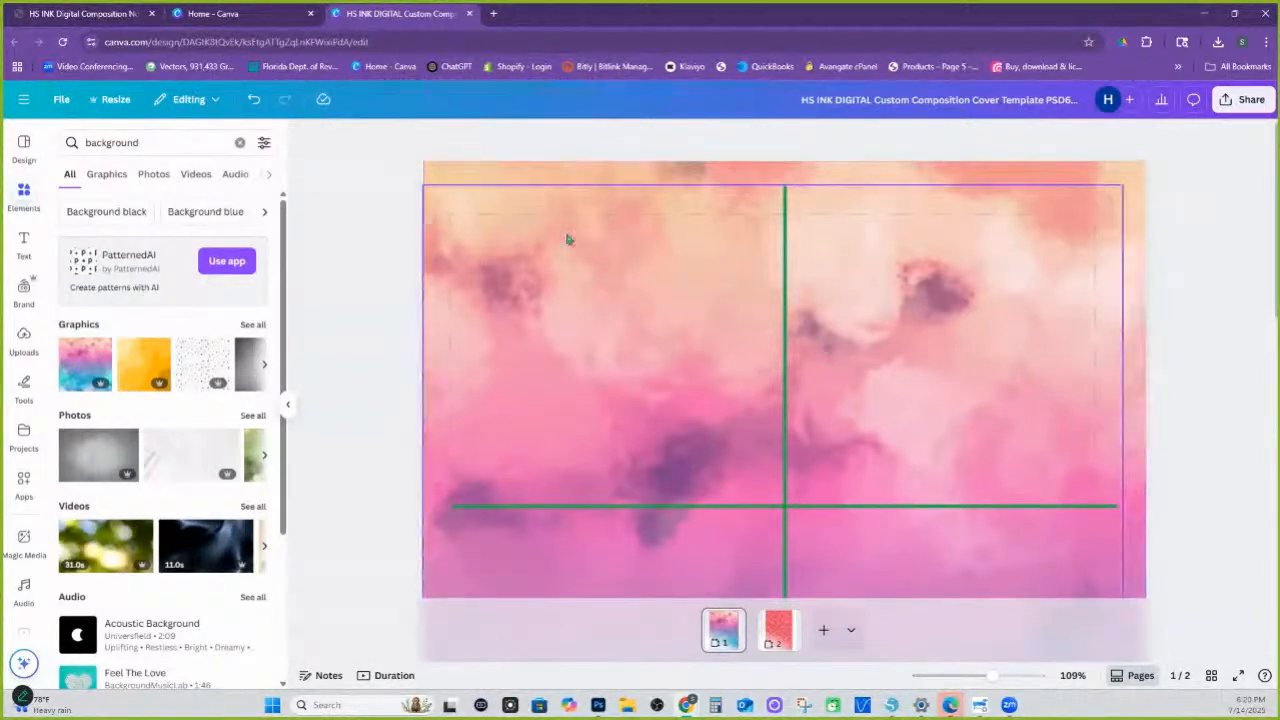
scroll(625, 382, down, 2)
scroll(974, 191, up, 2)
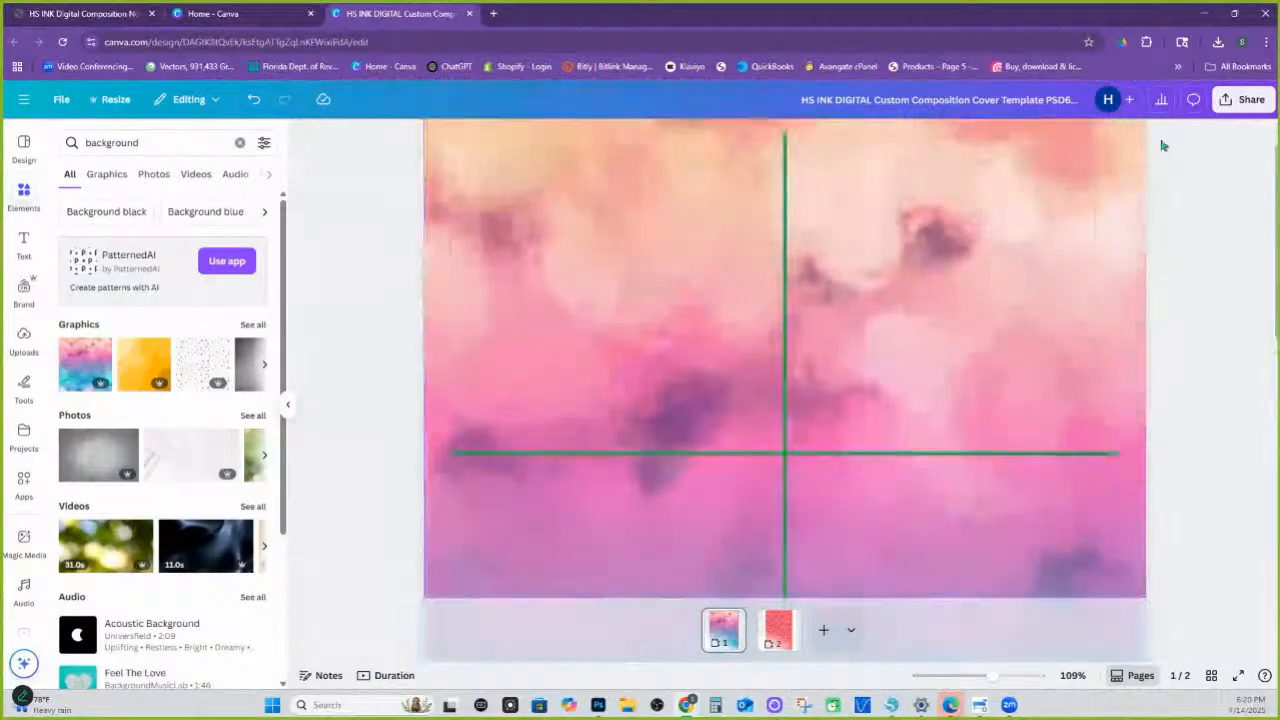
click(1136, 177)
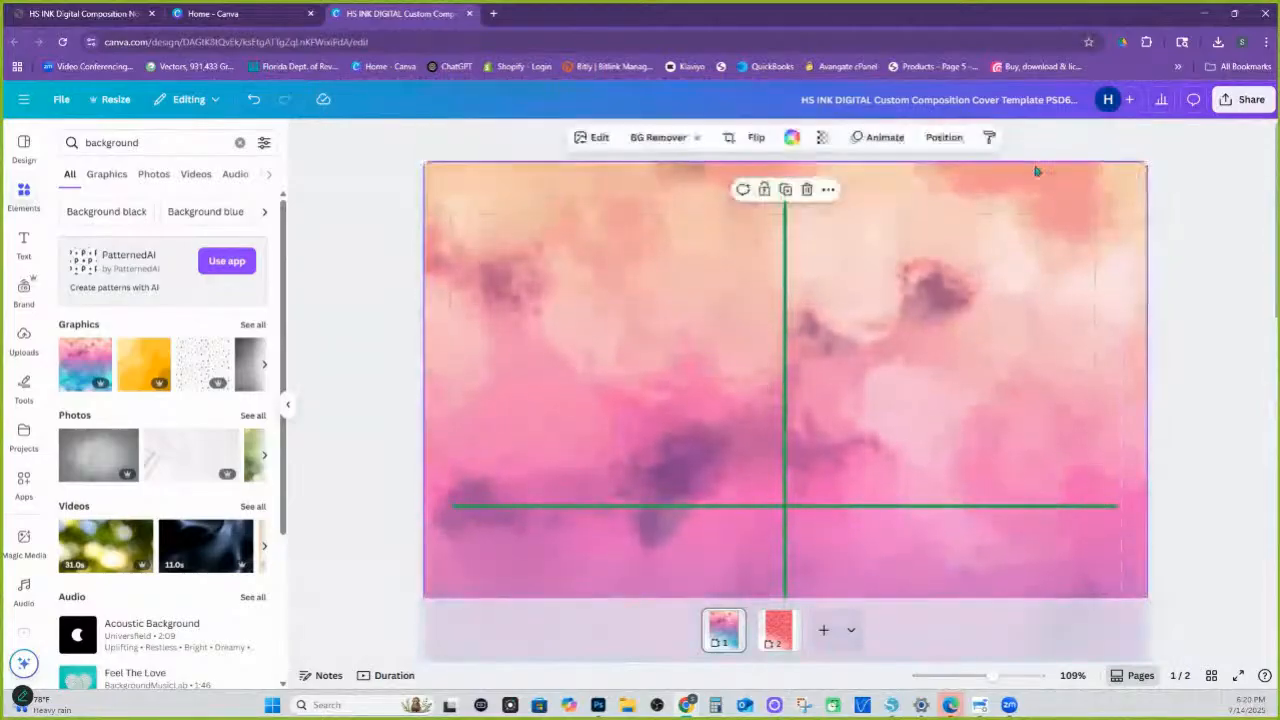
click(786, 190)
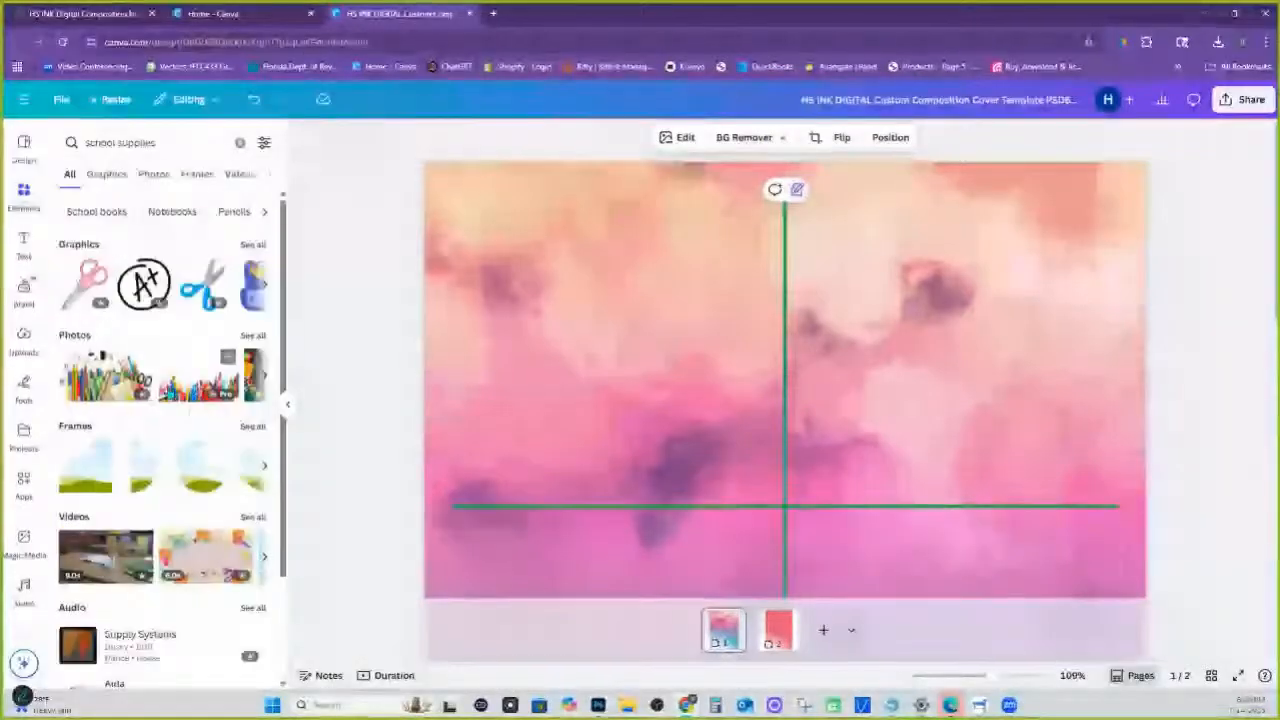
Try the crayons-and-scissors photo from the "school supplies" results on the cover with its background removed, and delete it.
click(192, 385)
scroll(560, 376, down, 5)
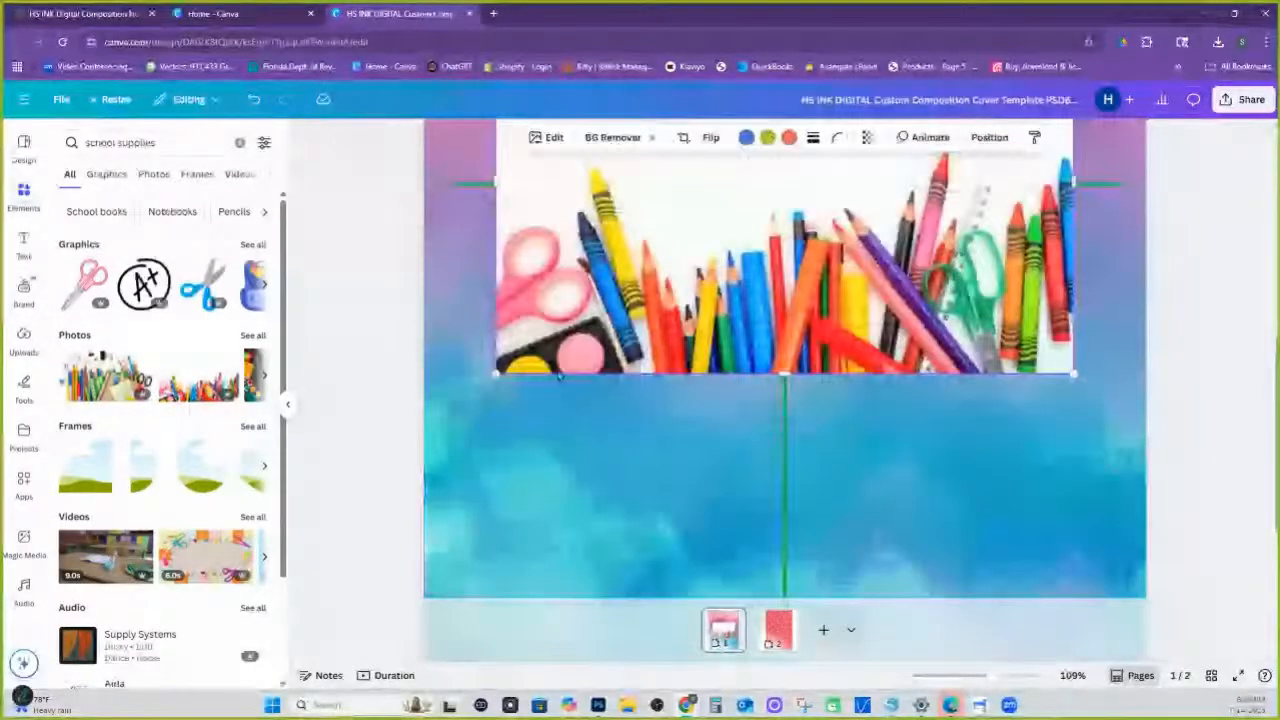
drag(560, 372, 509, 460)
scroll(509, 460, down, 2)
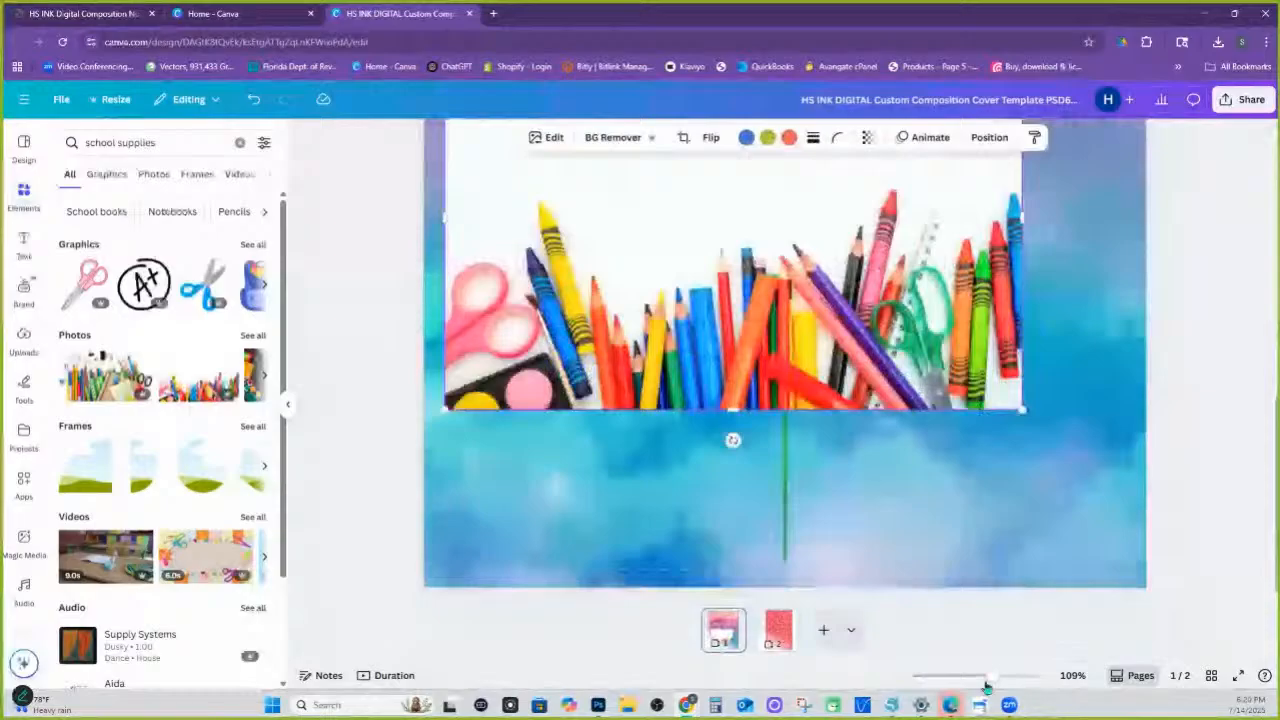
drag(985, 686, 962, 686)
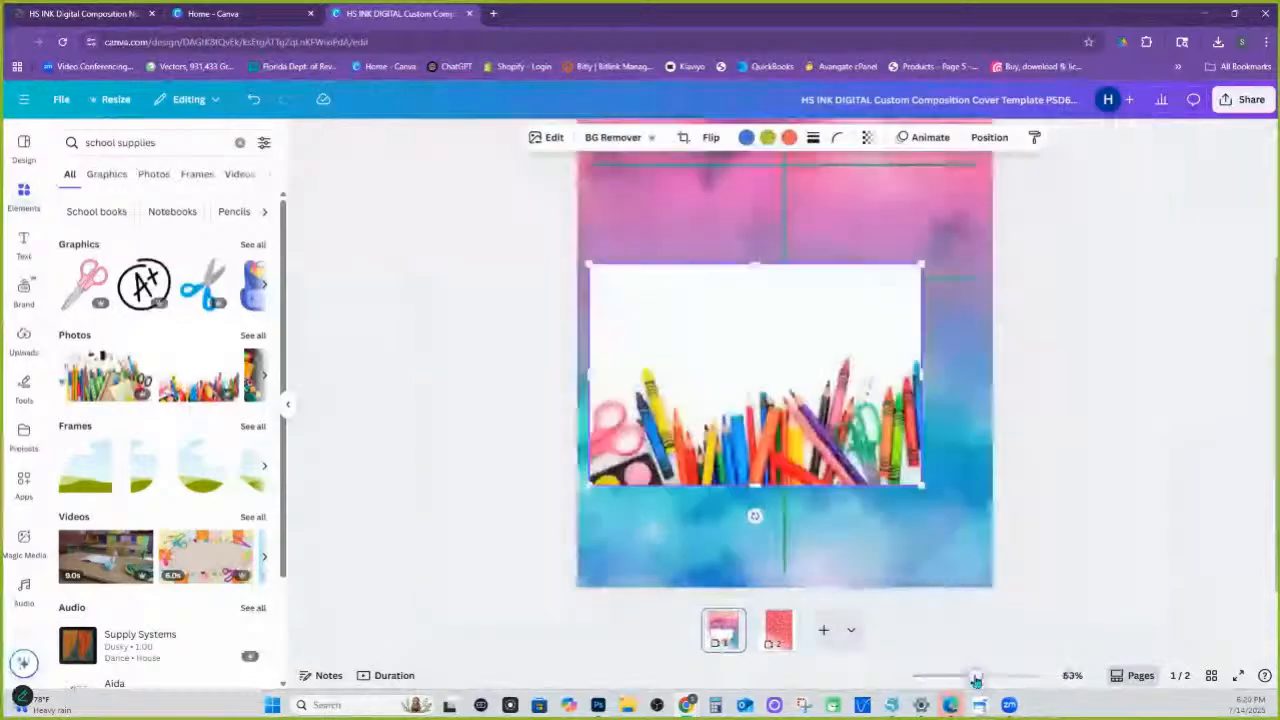
click(610, 137)
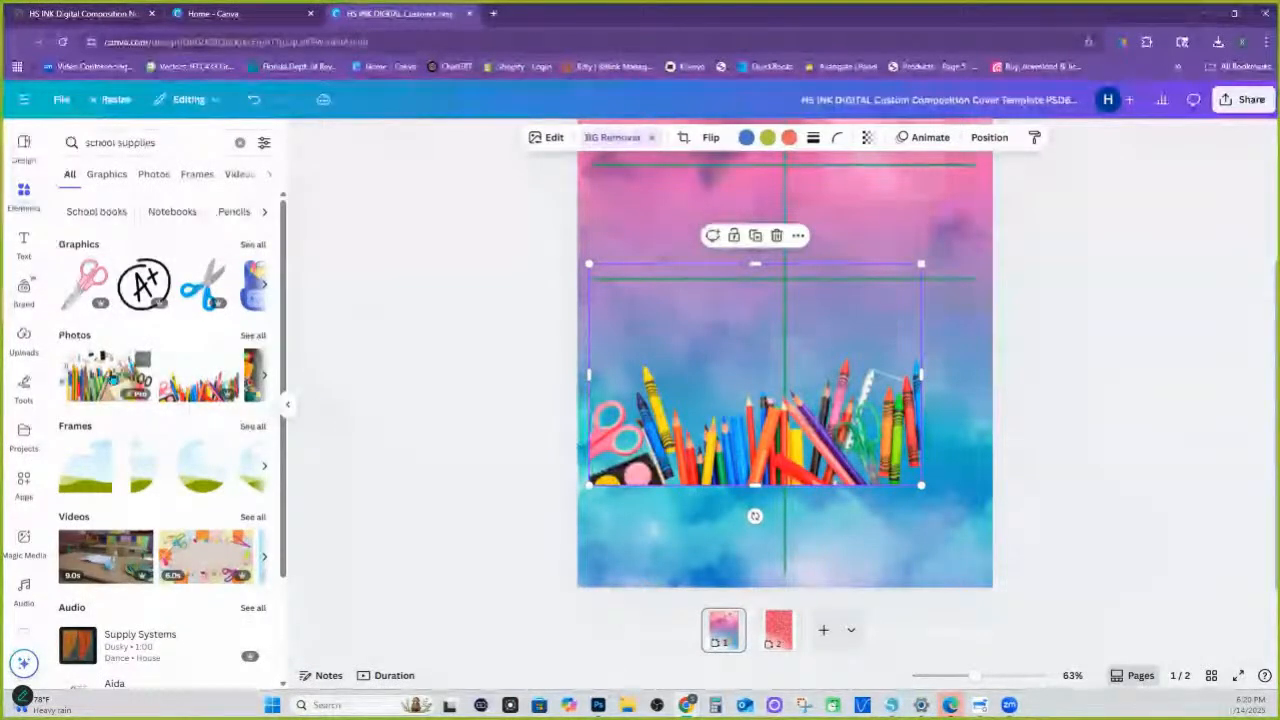
key(Delete)
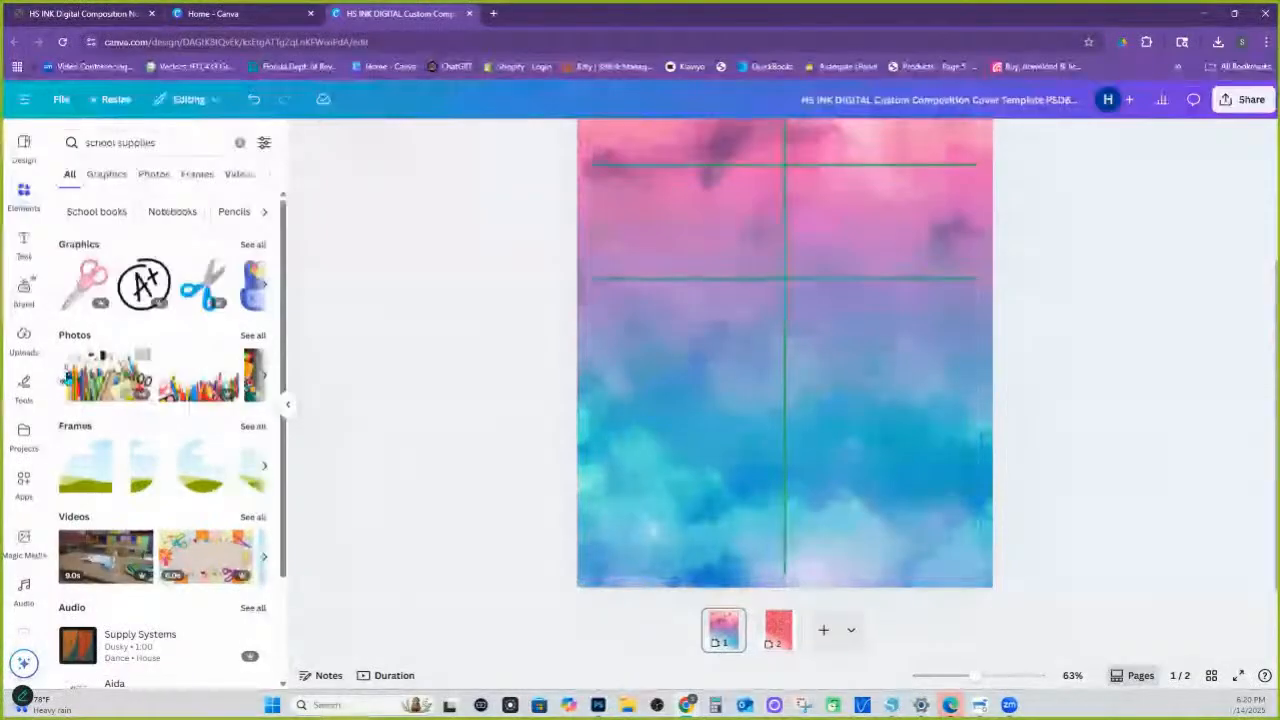
Add the notebooks-and-pencils school supplies photo and enlarge it to about 1062 × 576 px across the page's bottom edge.
drag(110, 378, 672, 378)
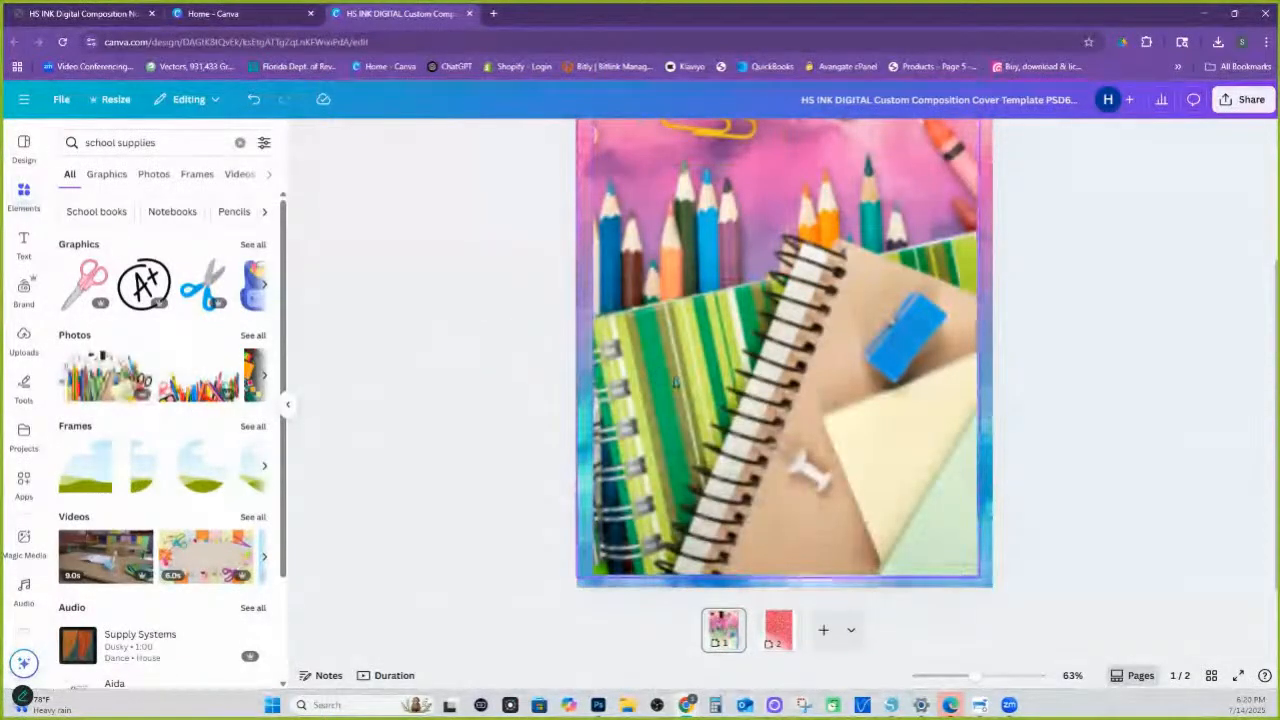
key(Delete)
click(85, 375)
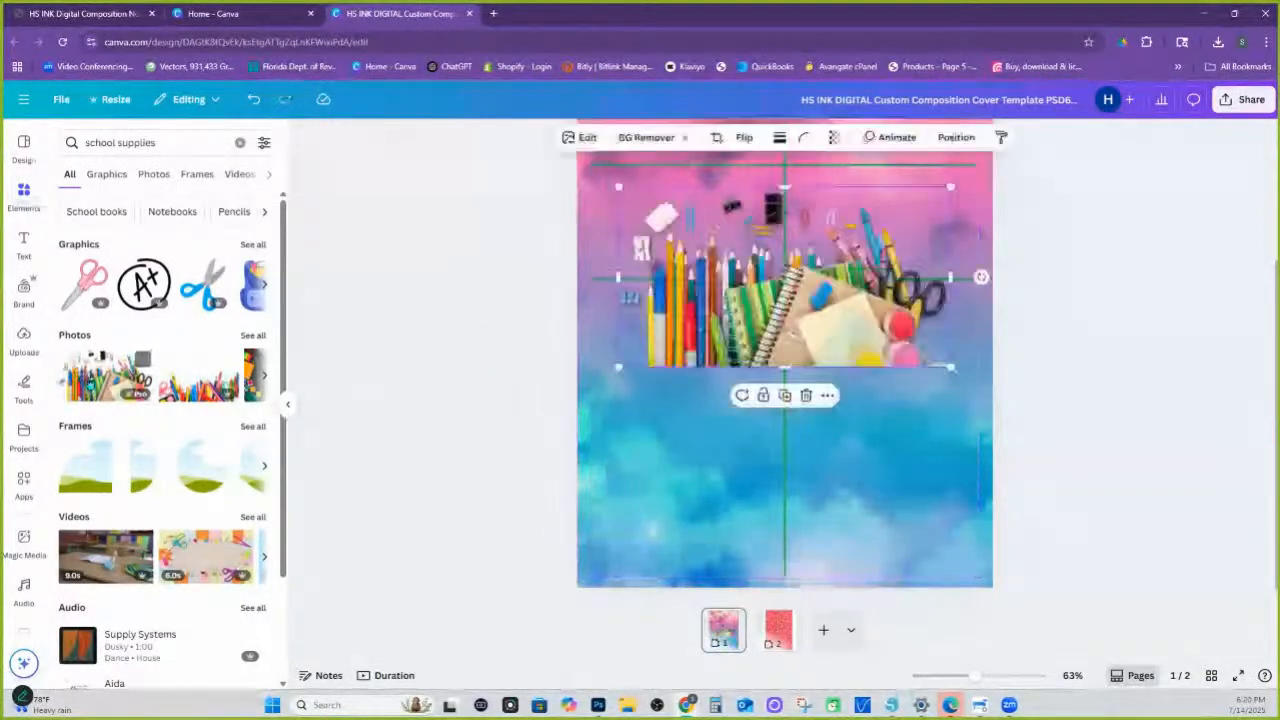
drag(800, 320, 743, 536)
drag(885, 407, 1017, 362)
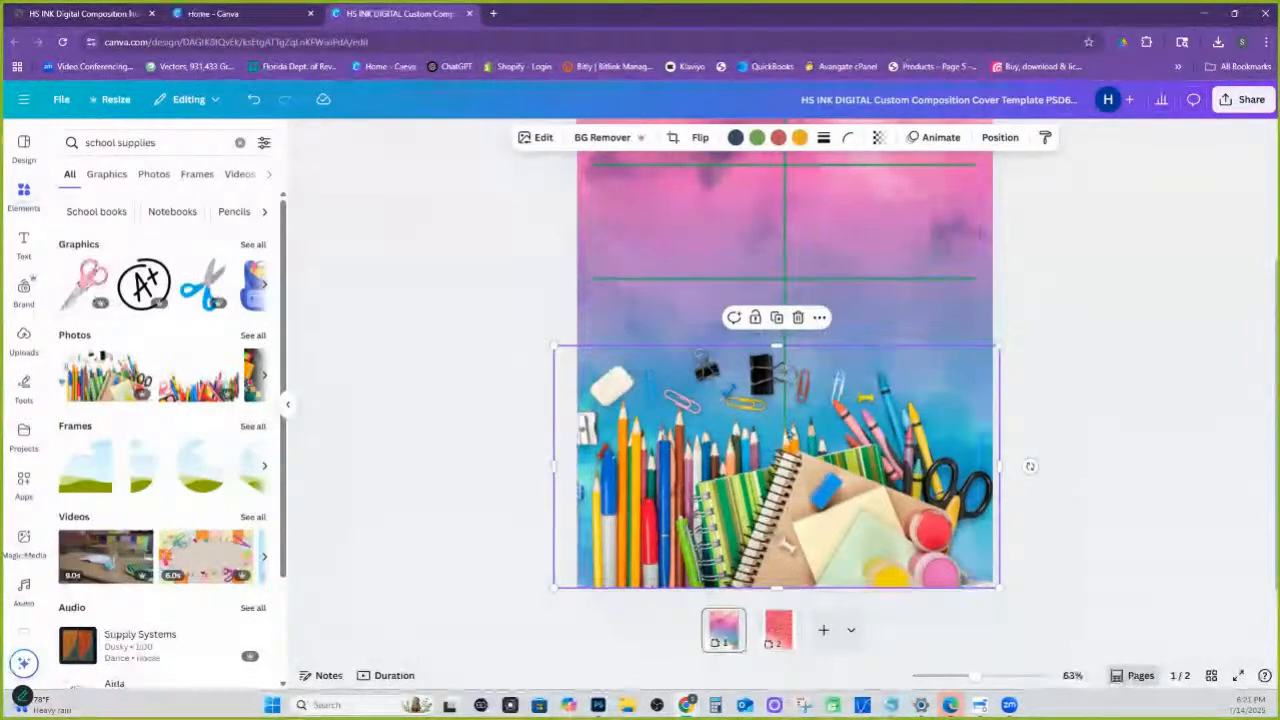
Check the size and position values of the school supplies photo and the watercolor background on page 1.
scroll(763, 420, up, 2)
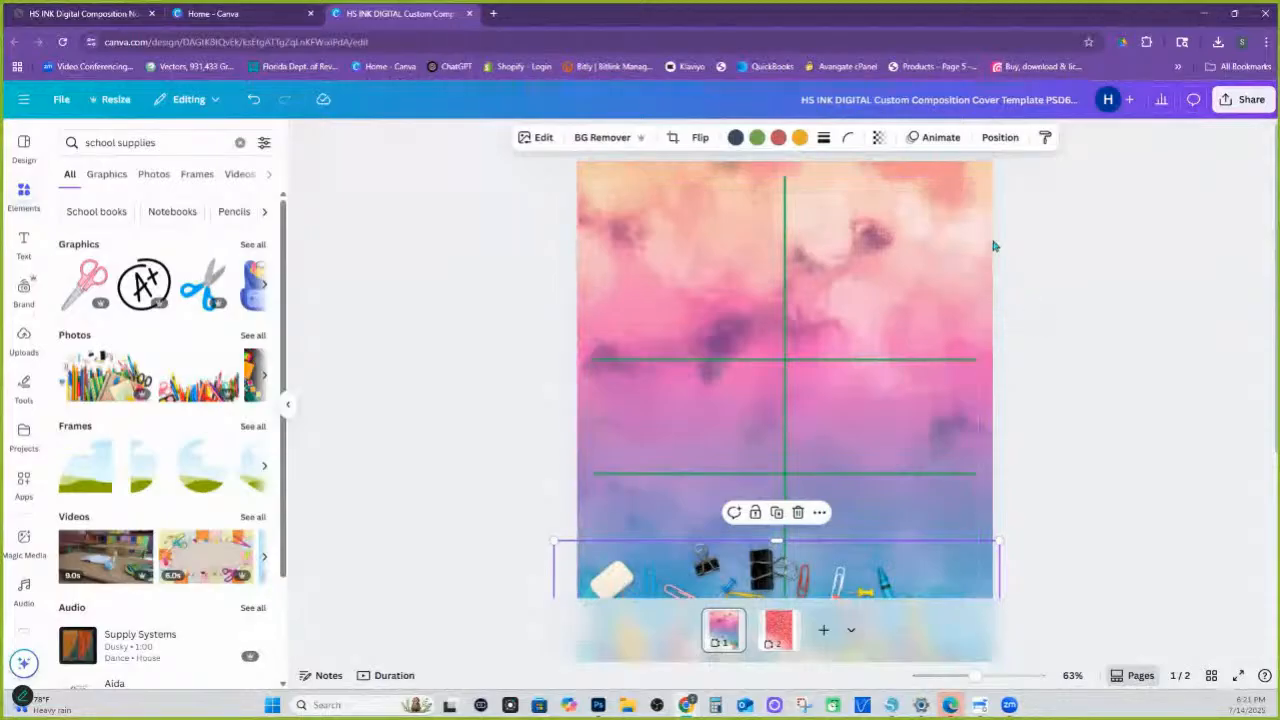
click(1000, 137)
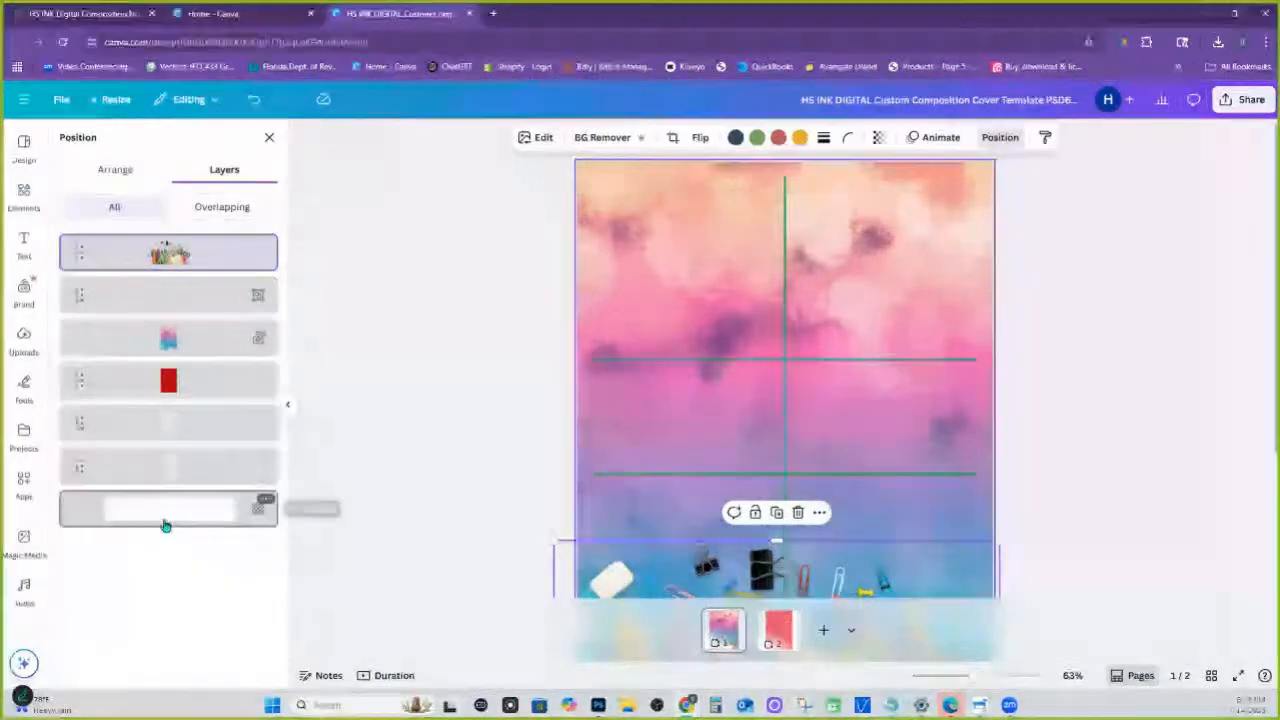
click(112, 170)
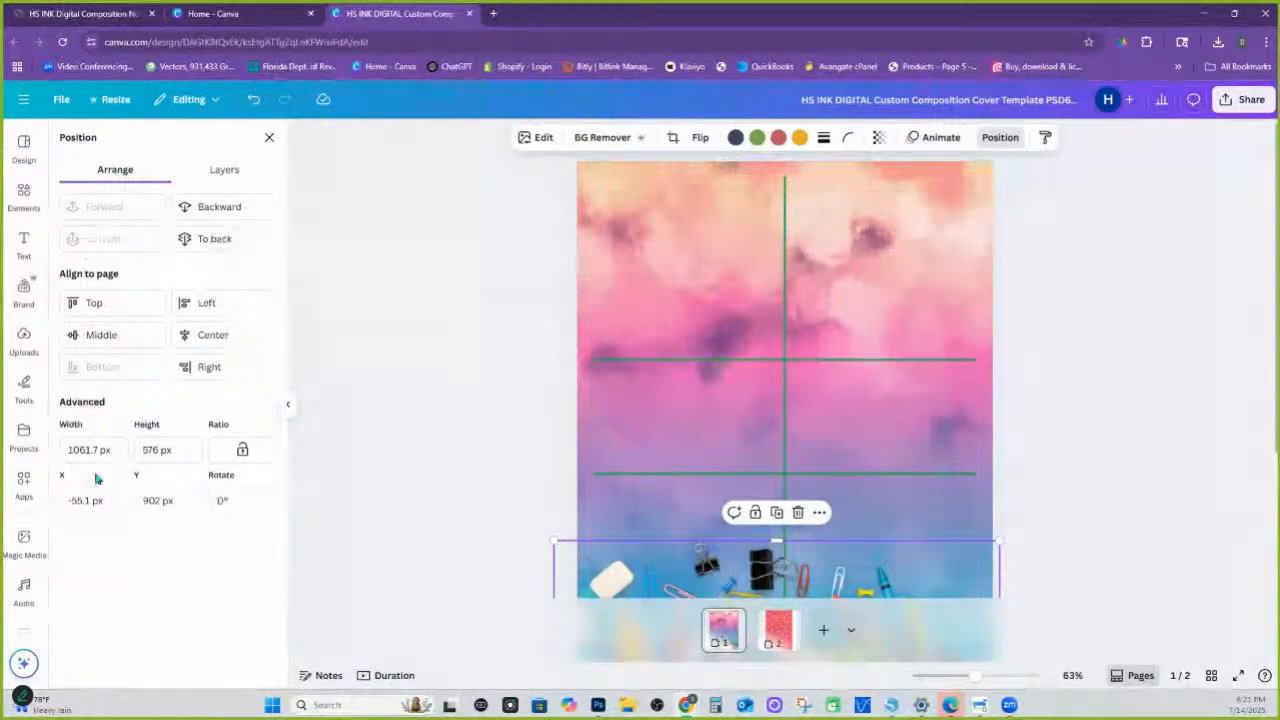
click(990, 179)
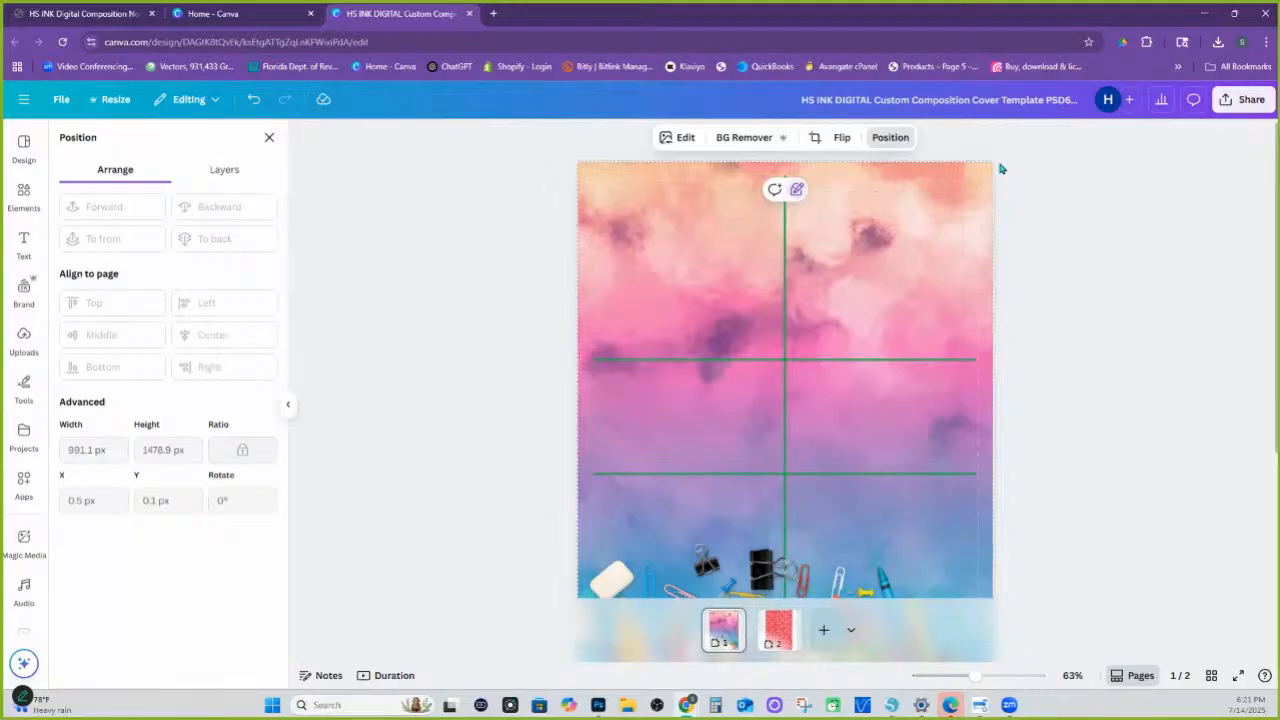
click(1065, 189)
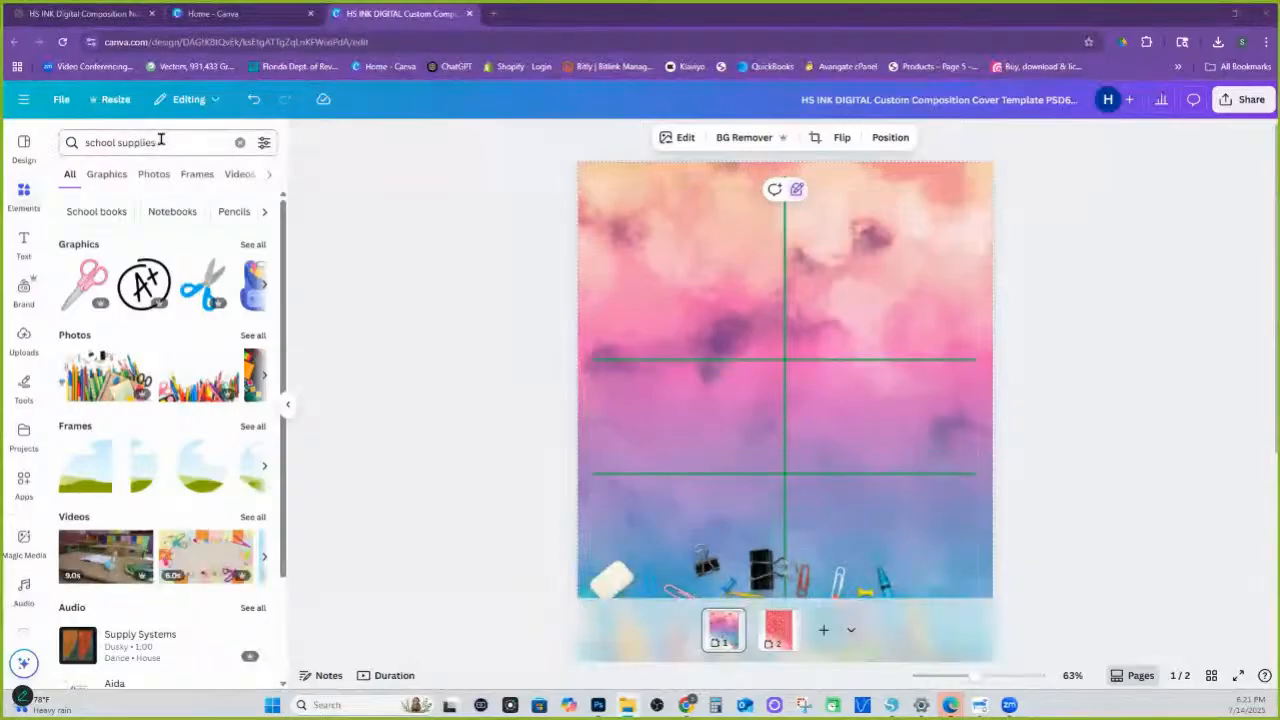
Search the elements library for "composition label" and show all of the graphics results.
drag(160, 140, 57, 143)
key(BackSpace)
text(com)
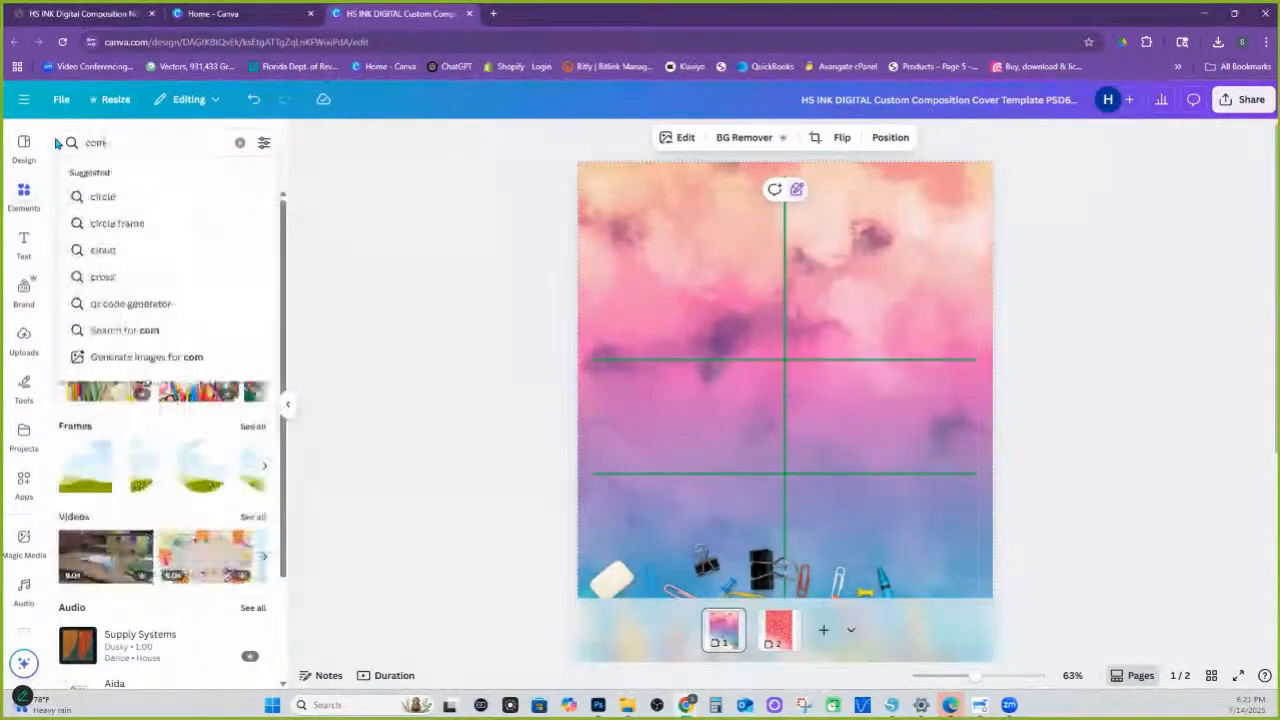
text(pos)
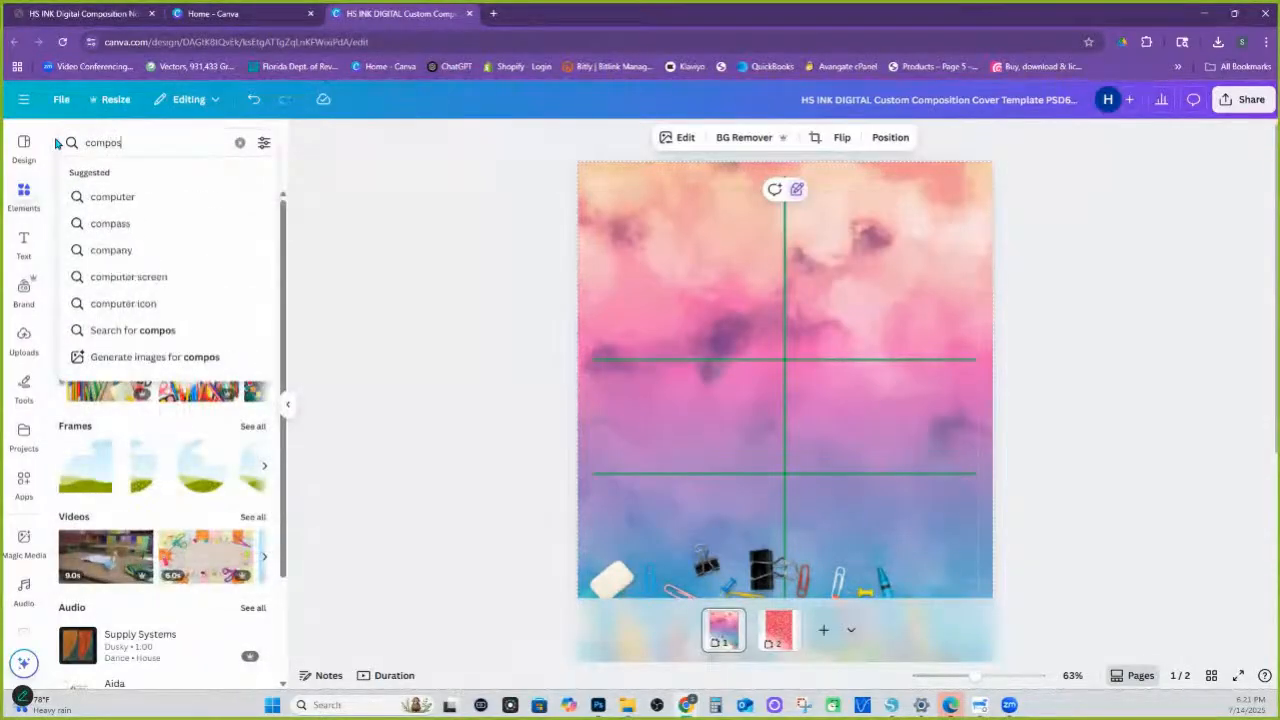
text(ition label)
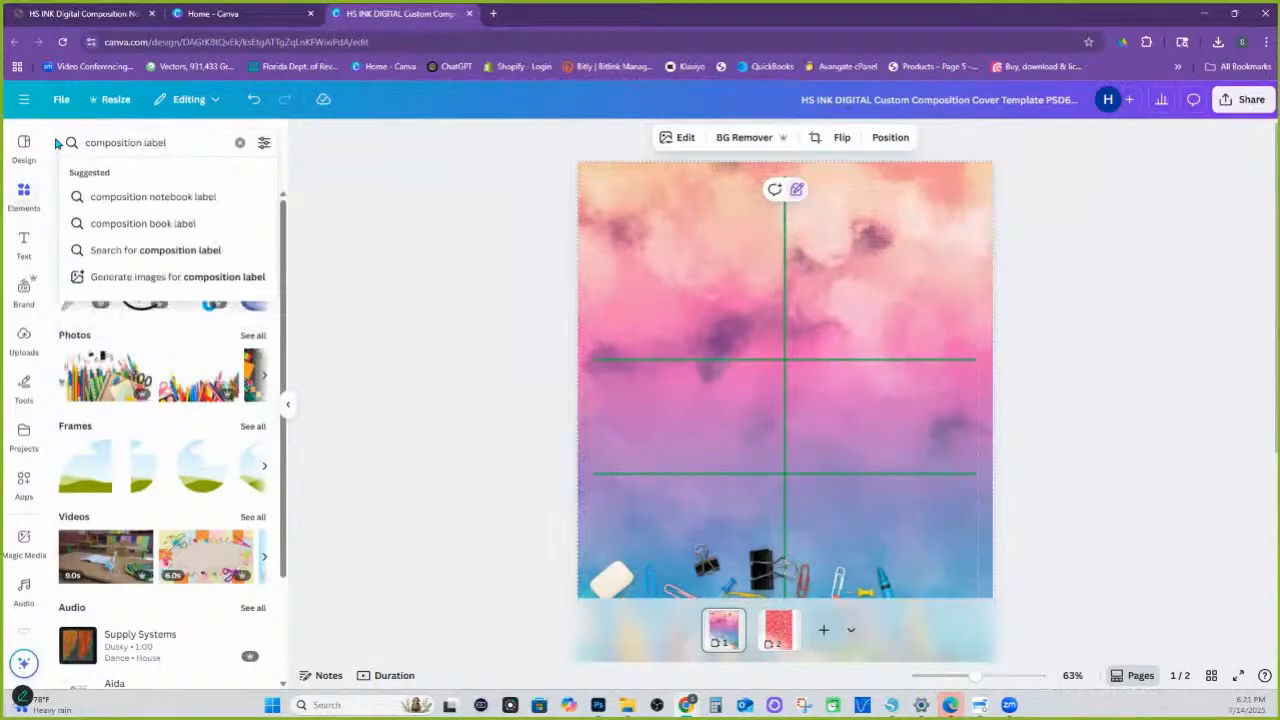
key(Return)
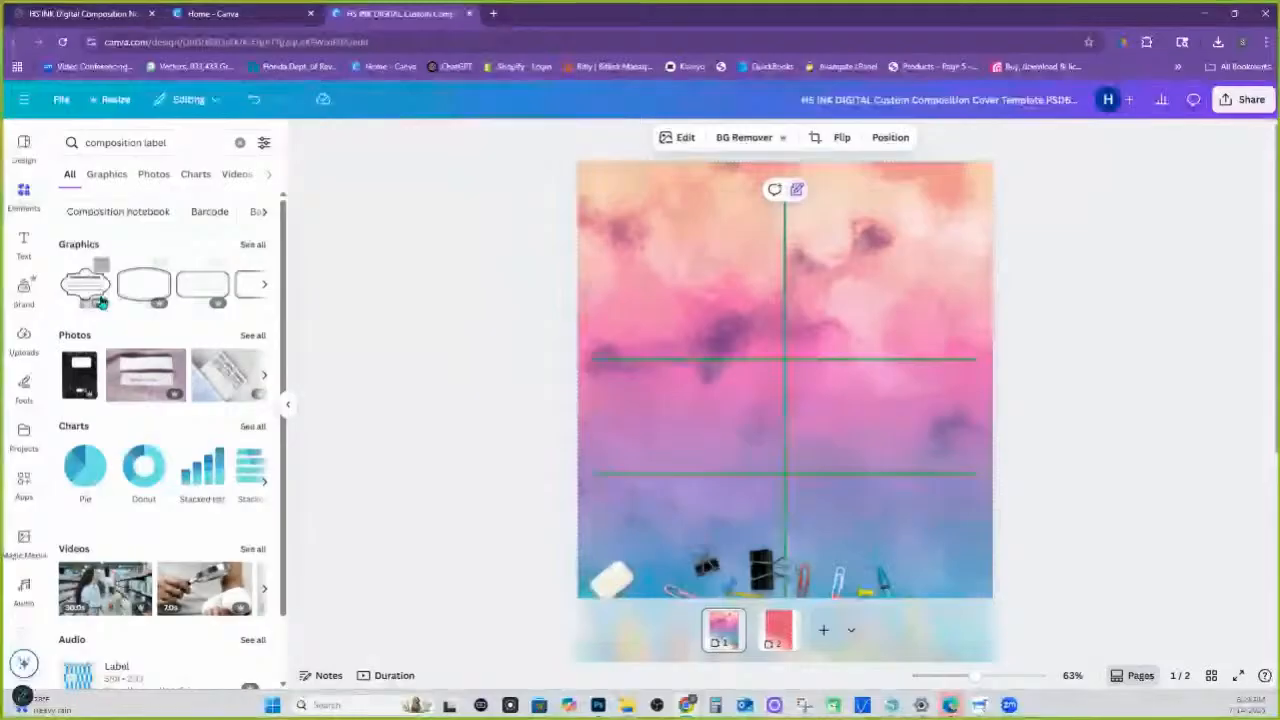
click(252, 244)
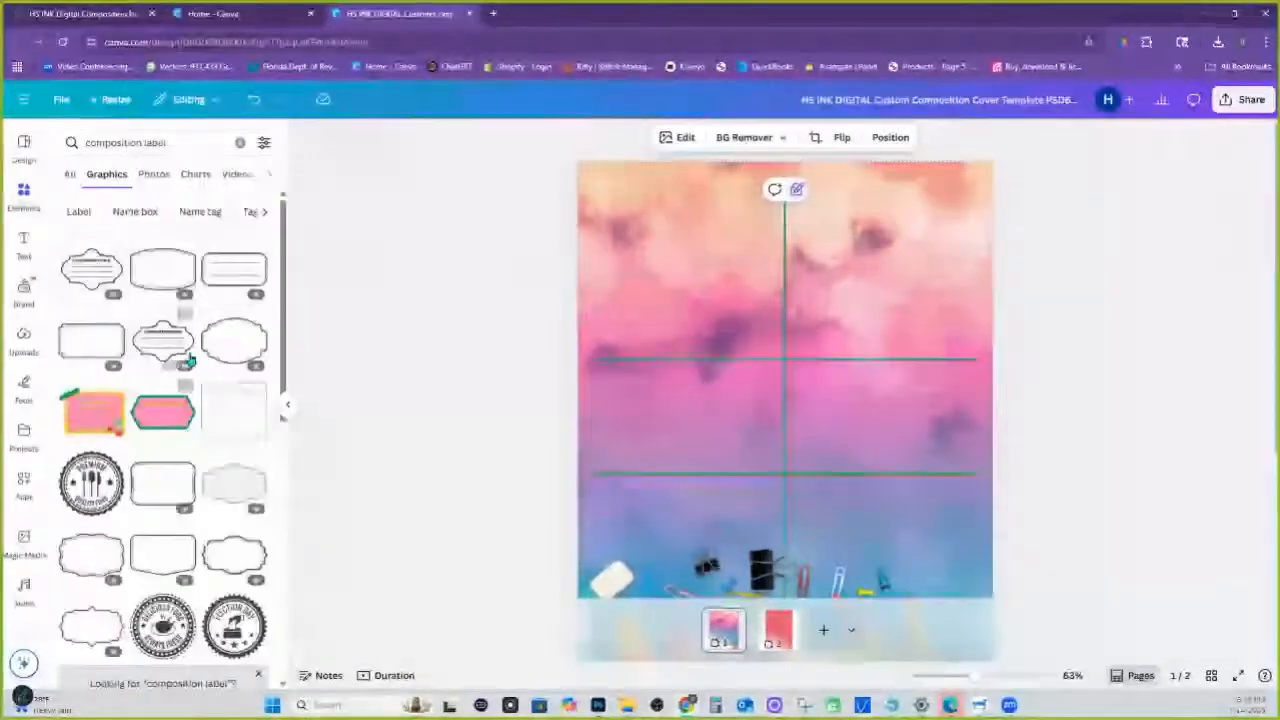
Try the black-and-white Composition Book label on the cover's upper half, enlarged and centered on the vertical guide, and delete it.
click(110, 286)
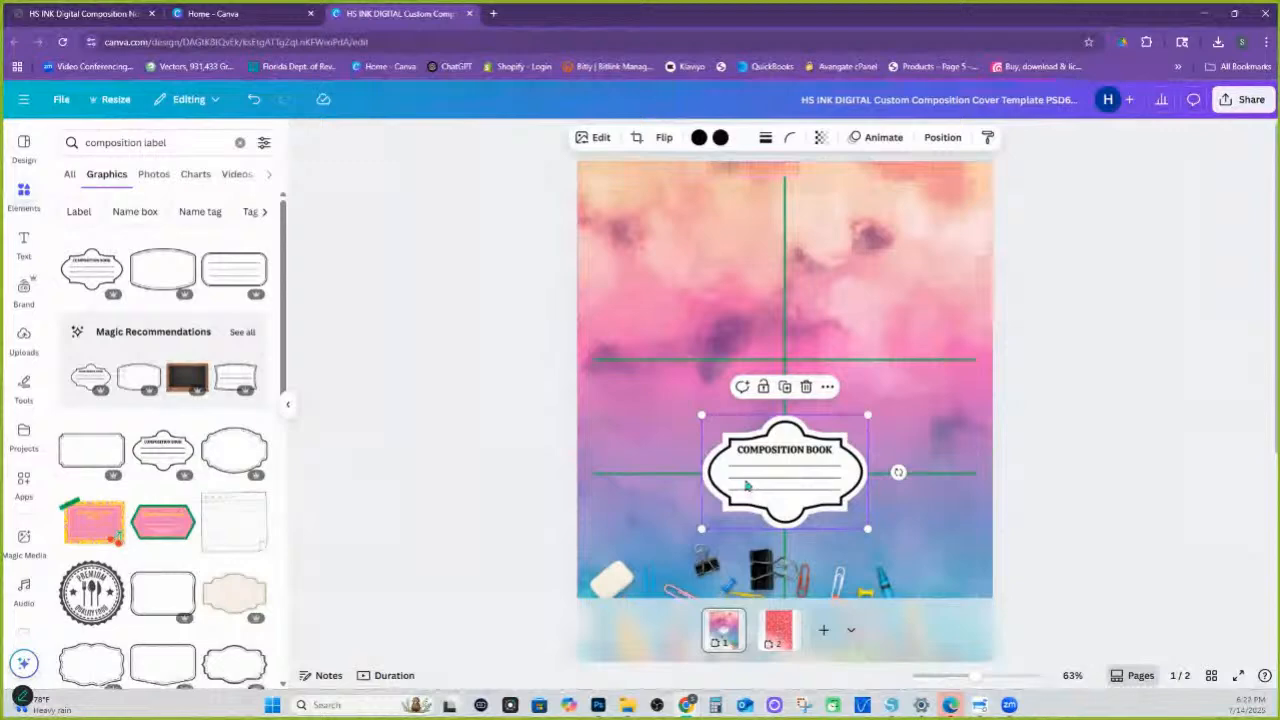
drag(745, 485, 769, 276)
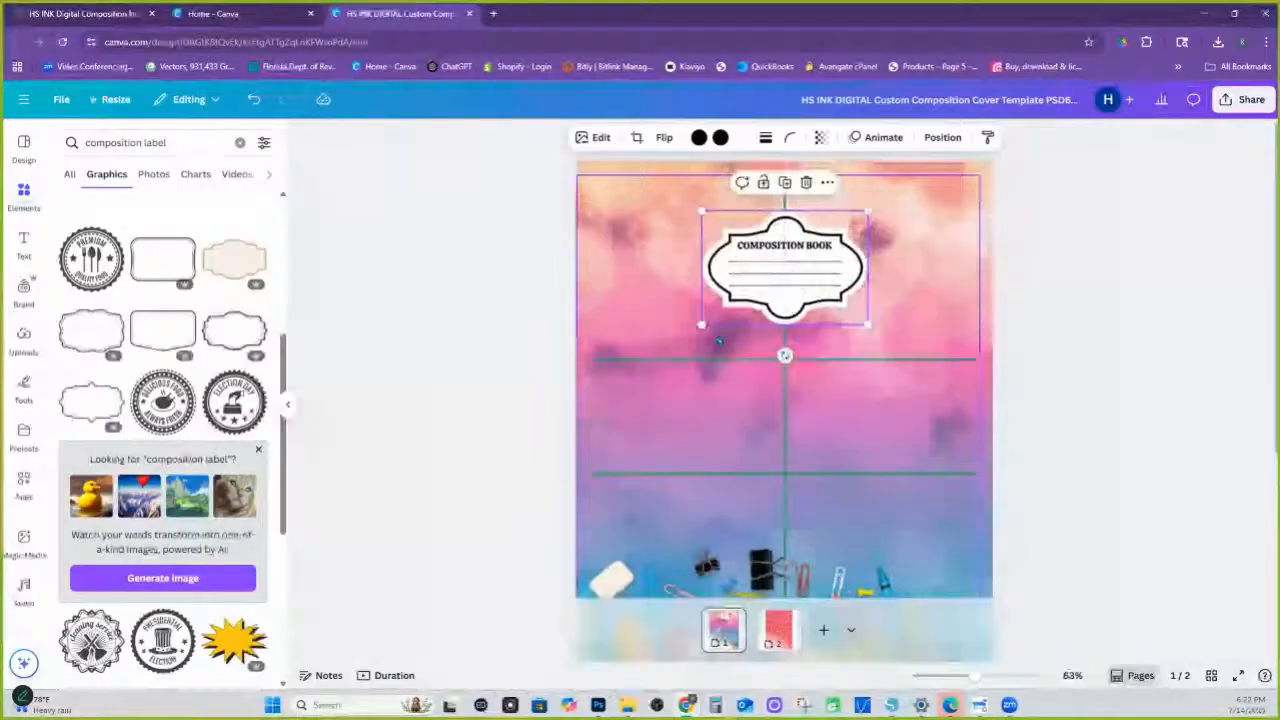
drag(768, 251, 768, 356)
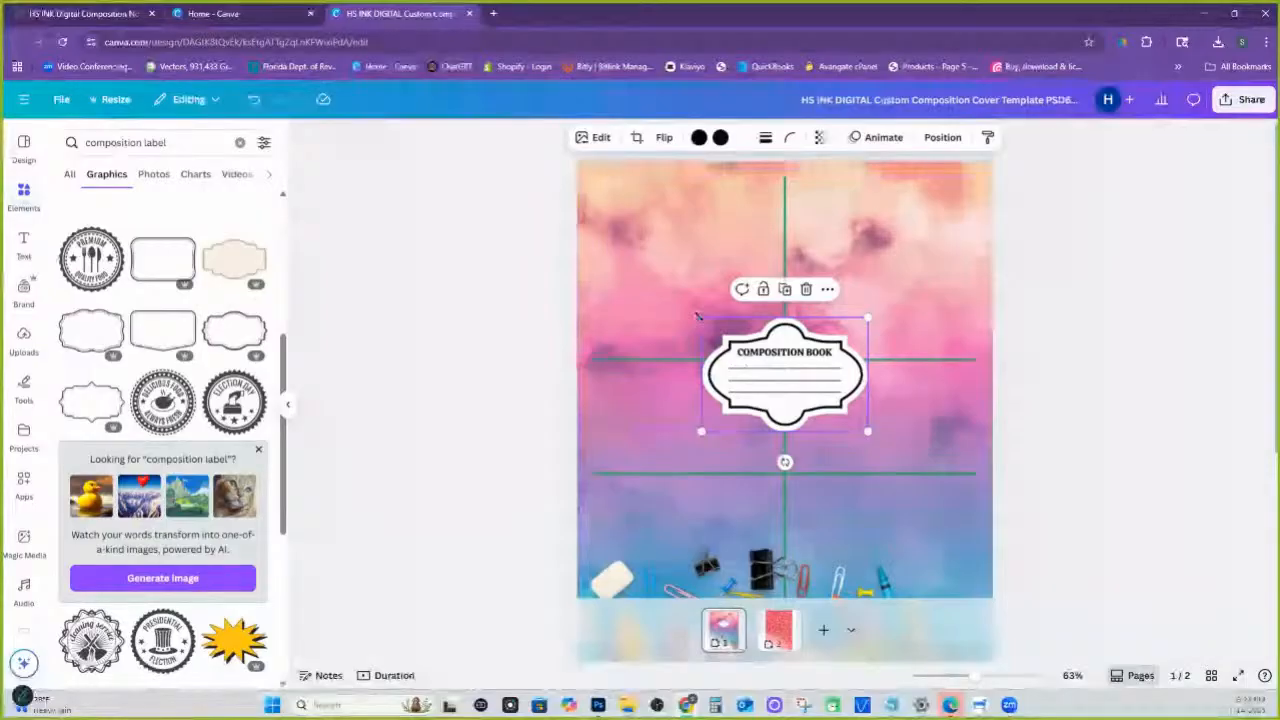
drag(699, 317, 629, 268)
drag(811, 363, 850, 366)
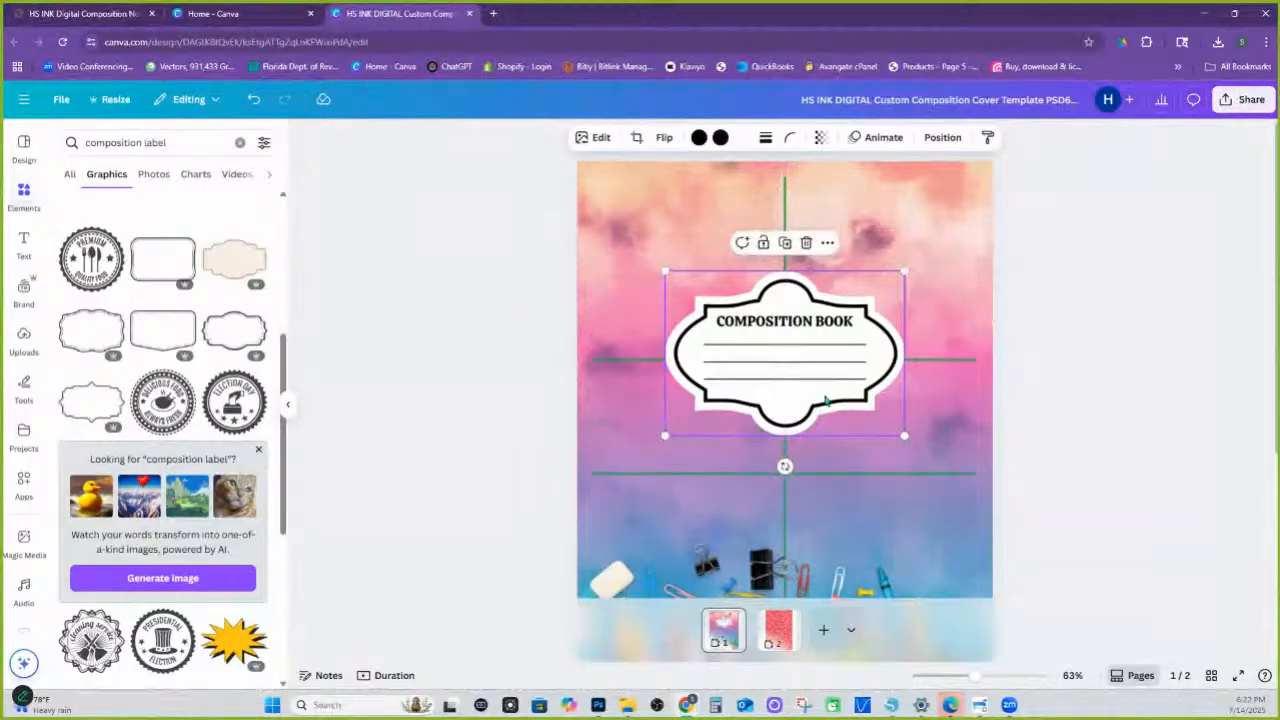
scroll(830, 458, down, 3)
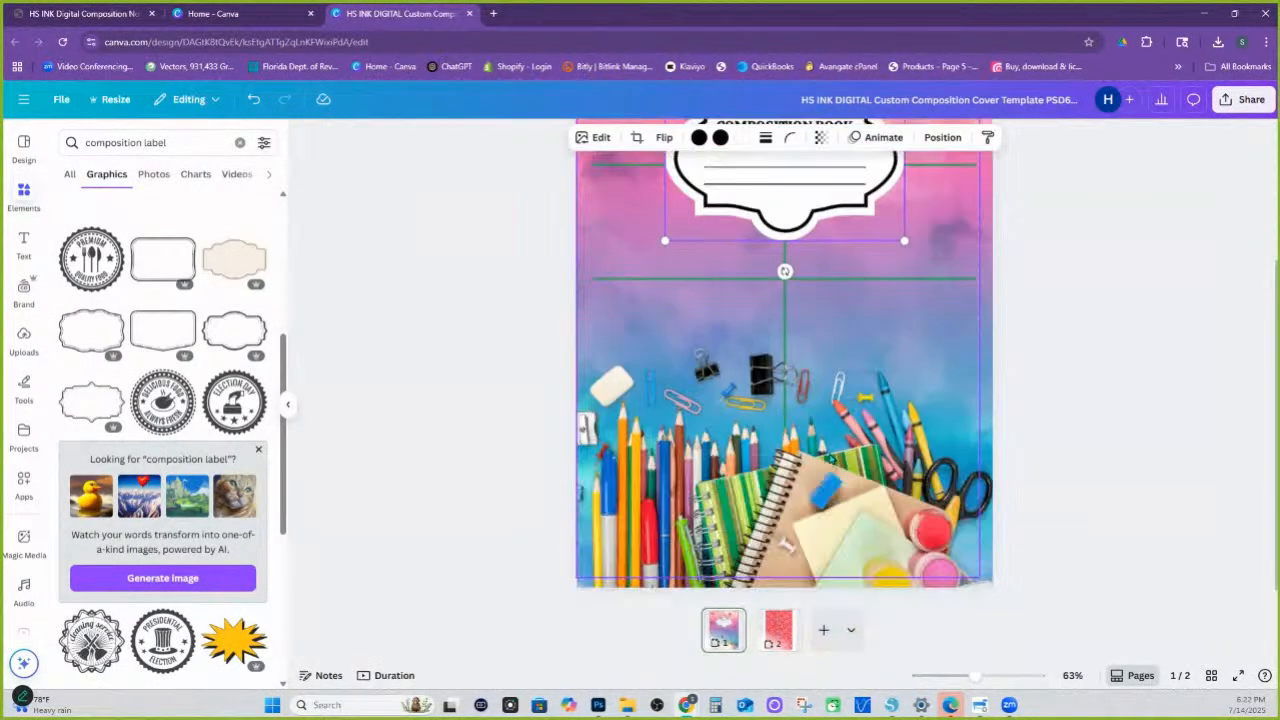
scroll(810, 448, up, 3)
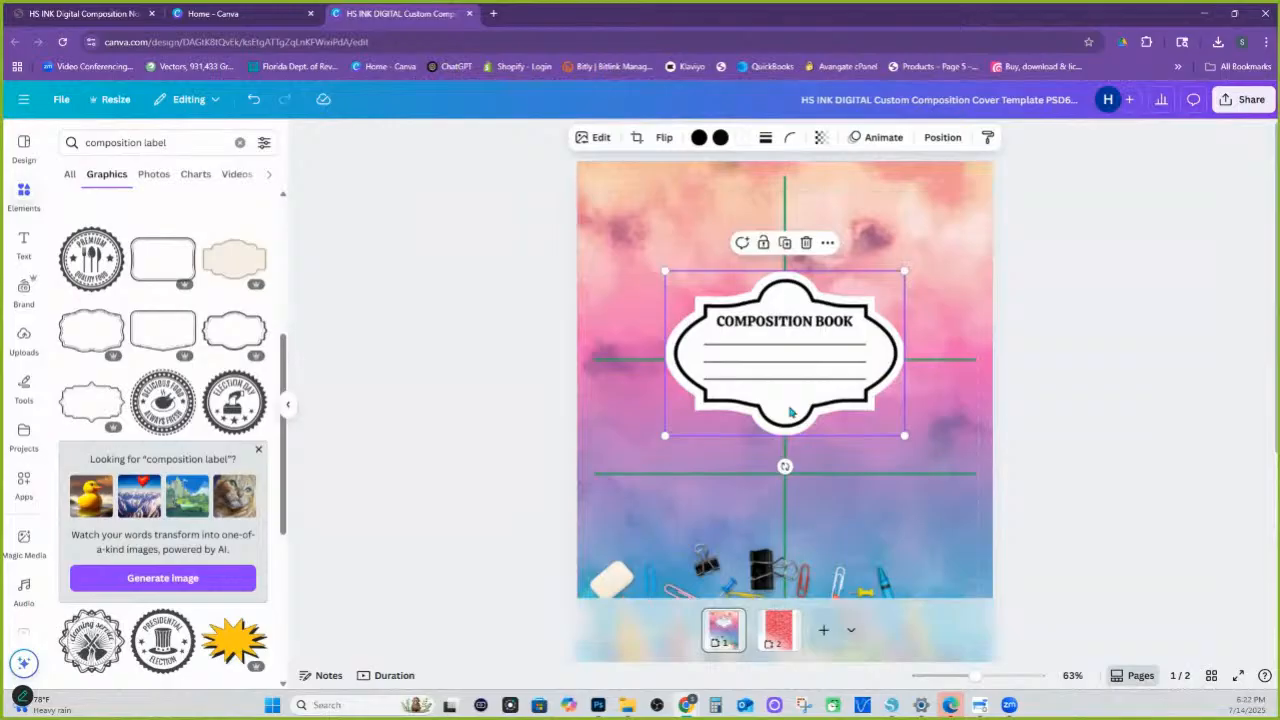
key(Delete)
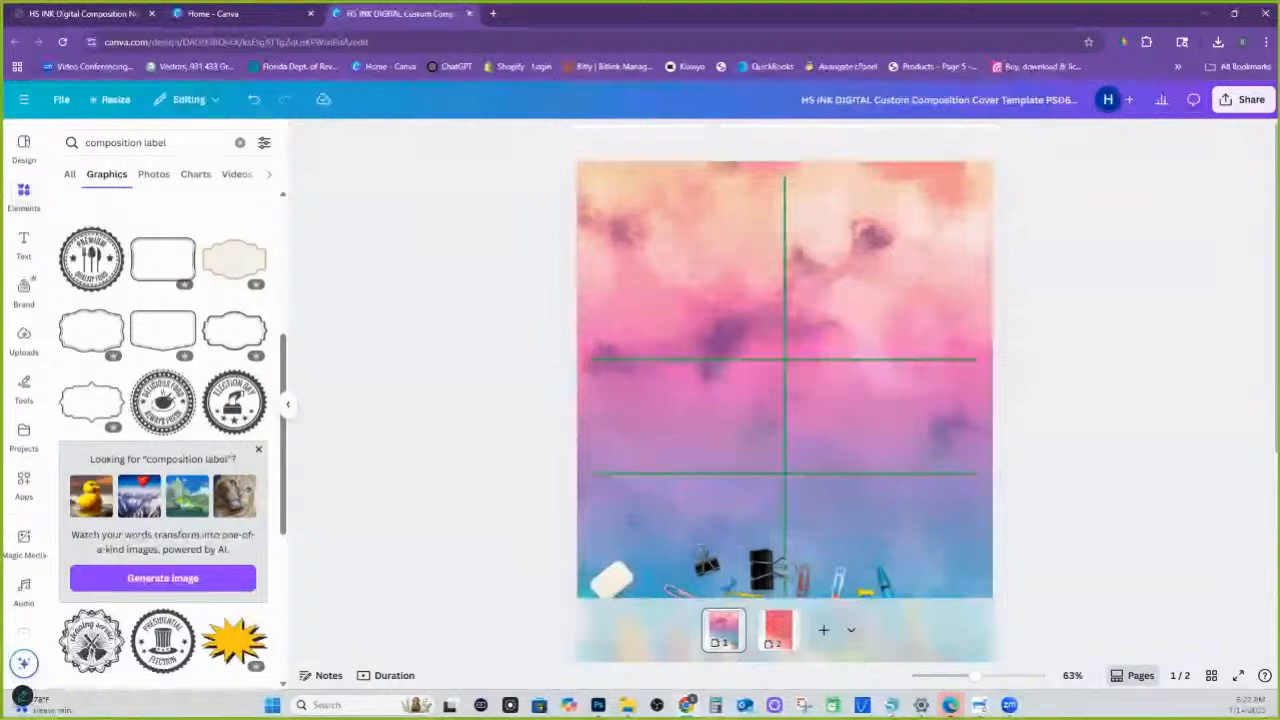
Place the Canva window beside the file folder and upload the "HS INK DIGITAL Composition Cover Label Templates PSD" file onto blank page 3.
scroll(785, 400, down, 3)
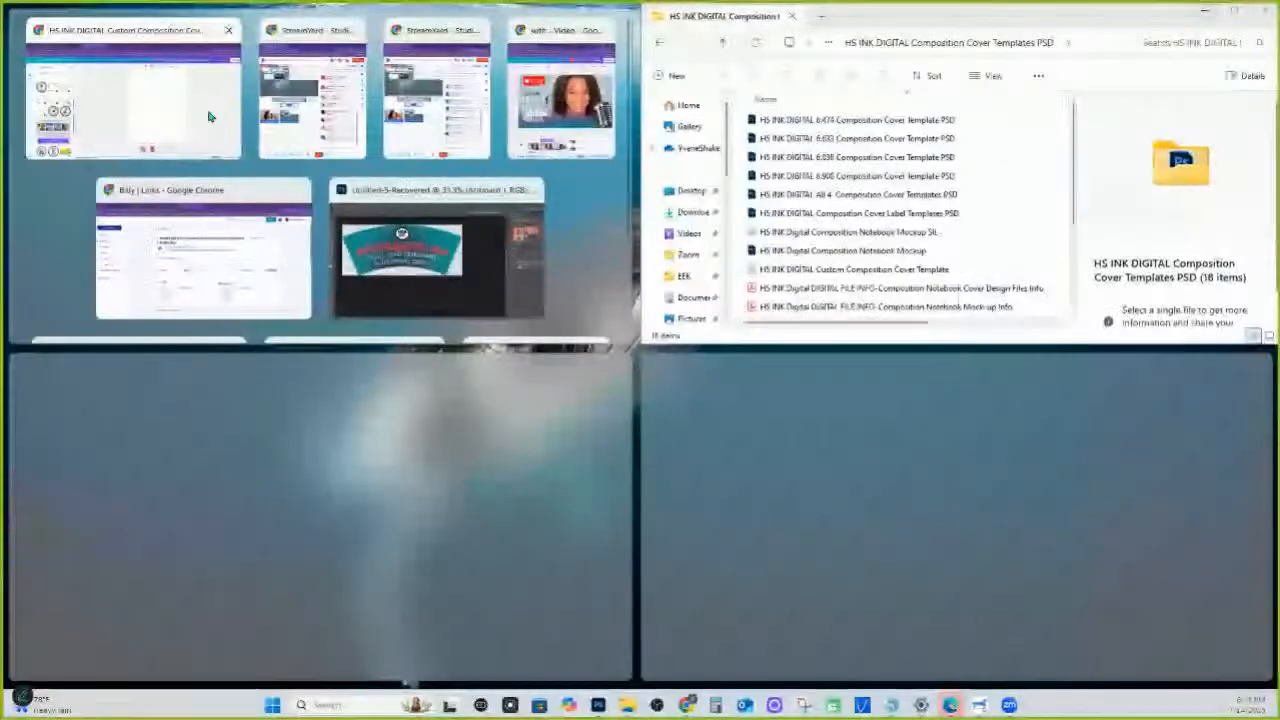
click(209, 114)
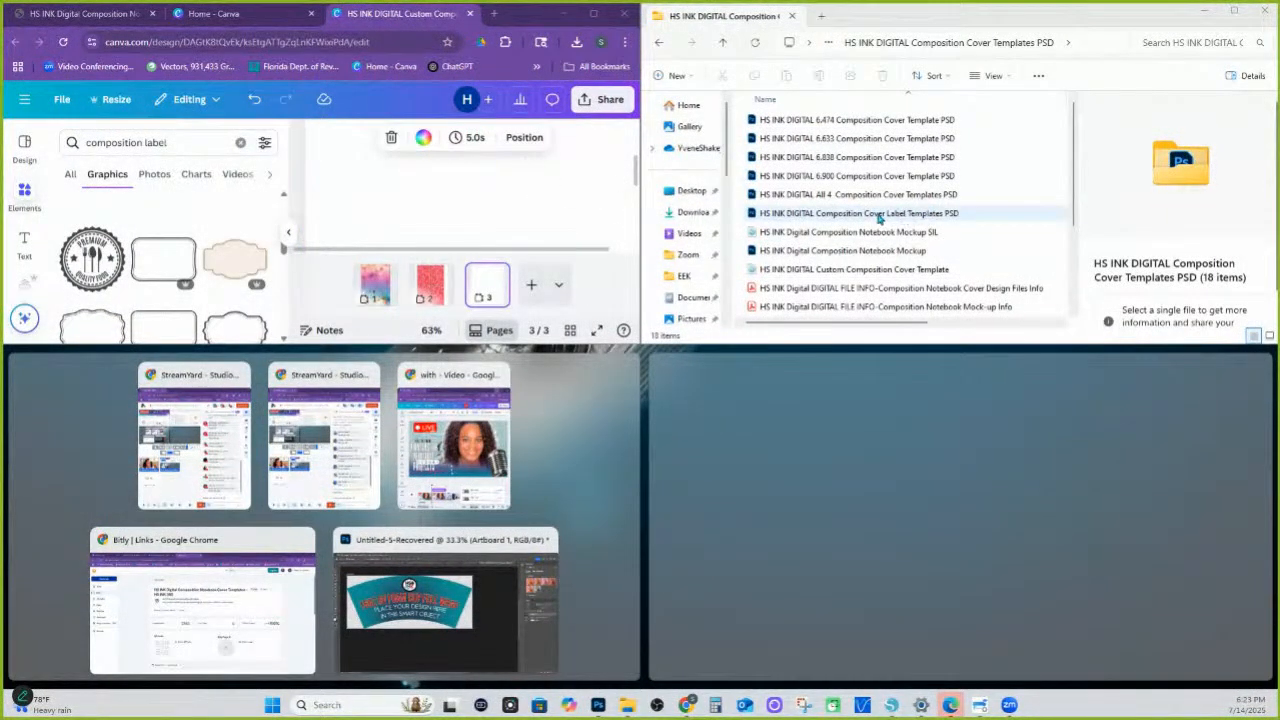
drag(905, 218, 539, 198)
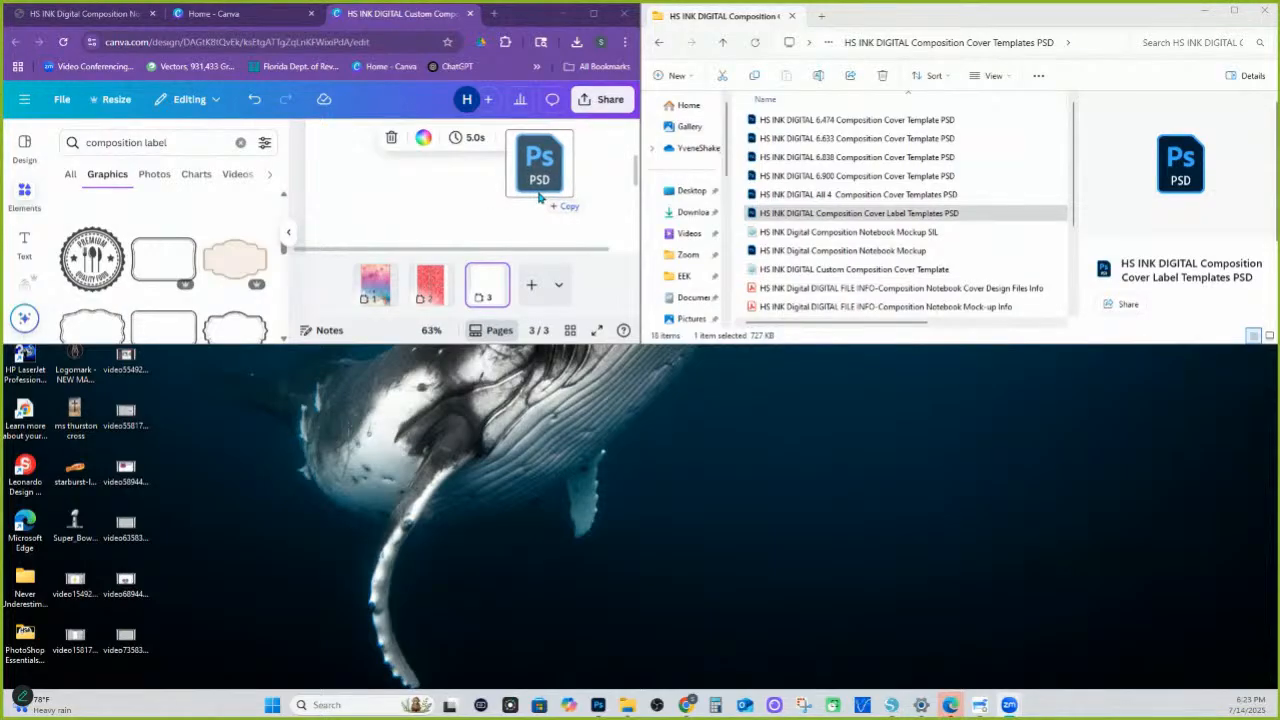
drag(539, 198, 511, 203)
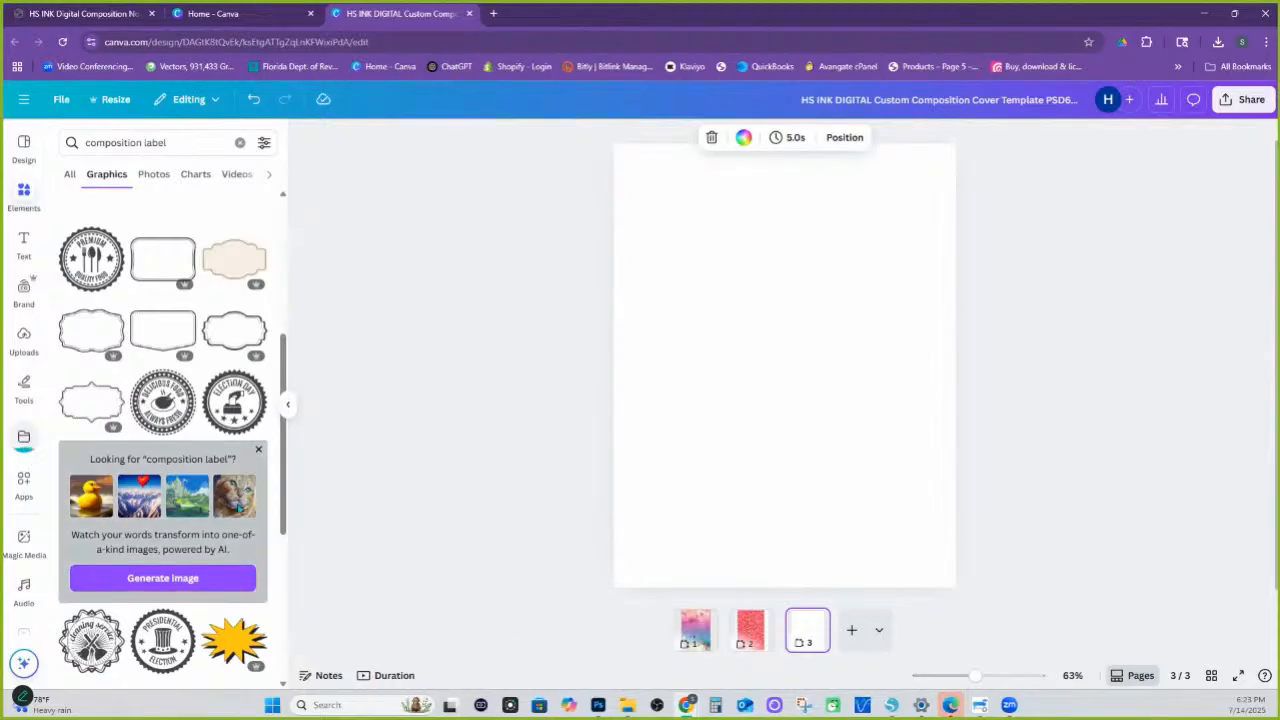
Launch Silhouette Studio, and search Google for "takis" images in a new browser tab.
click(894, 710)
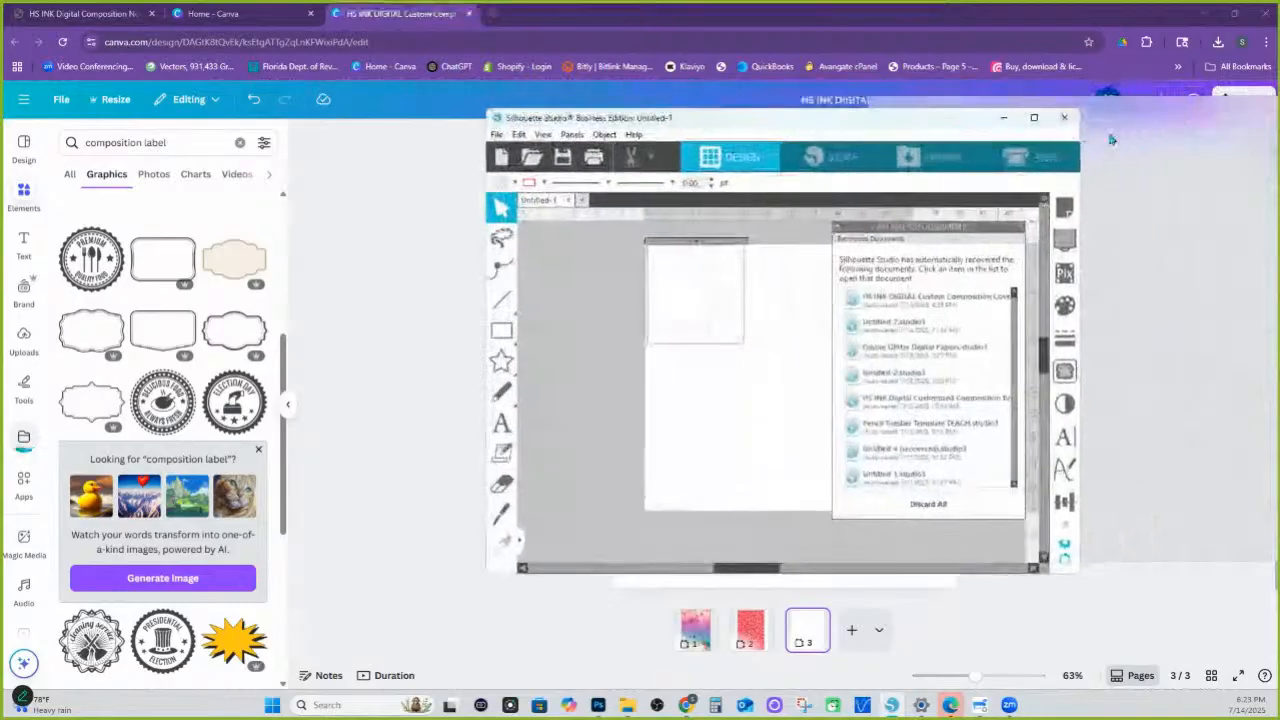
click(1037, 118)
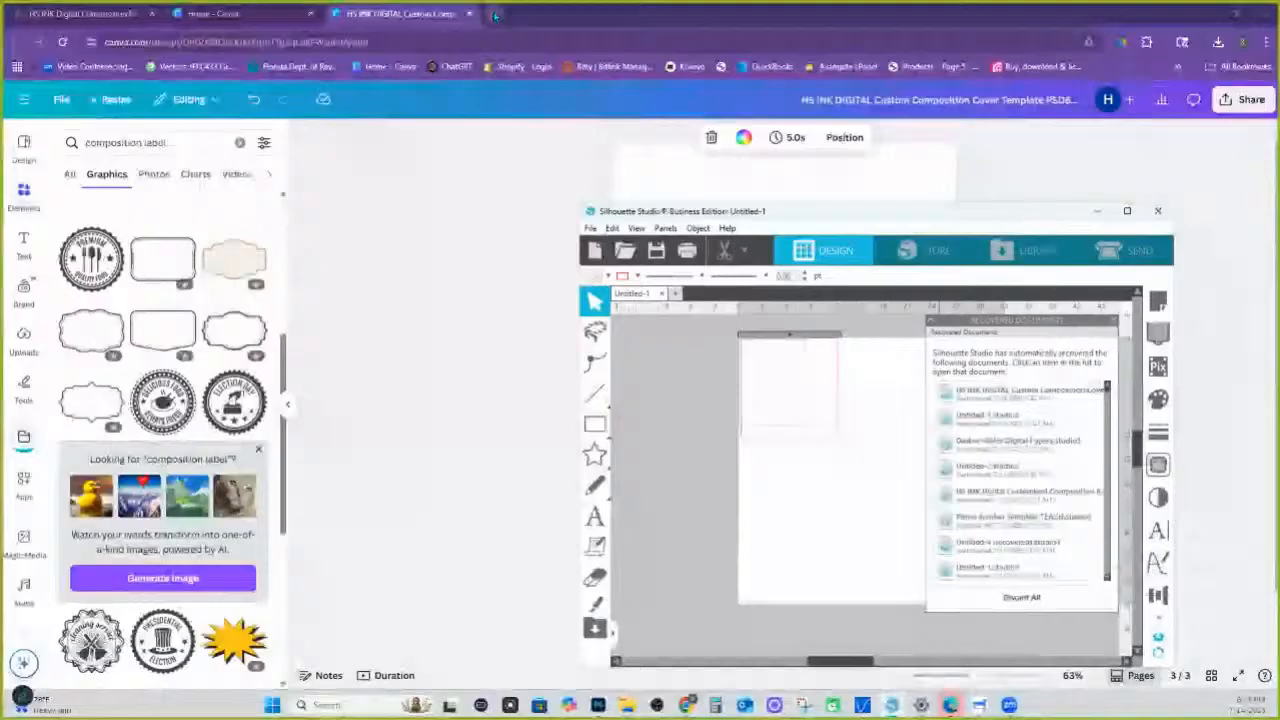
click(493, 13)
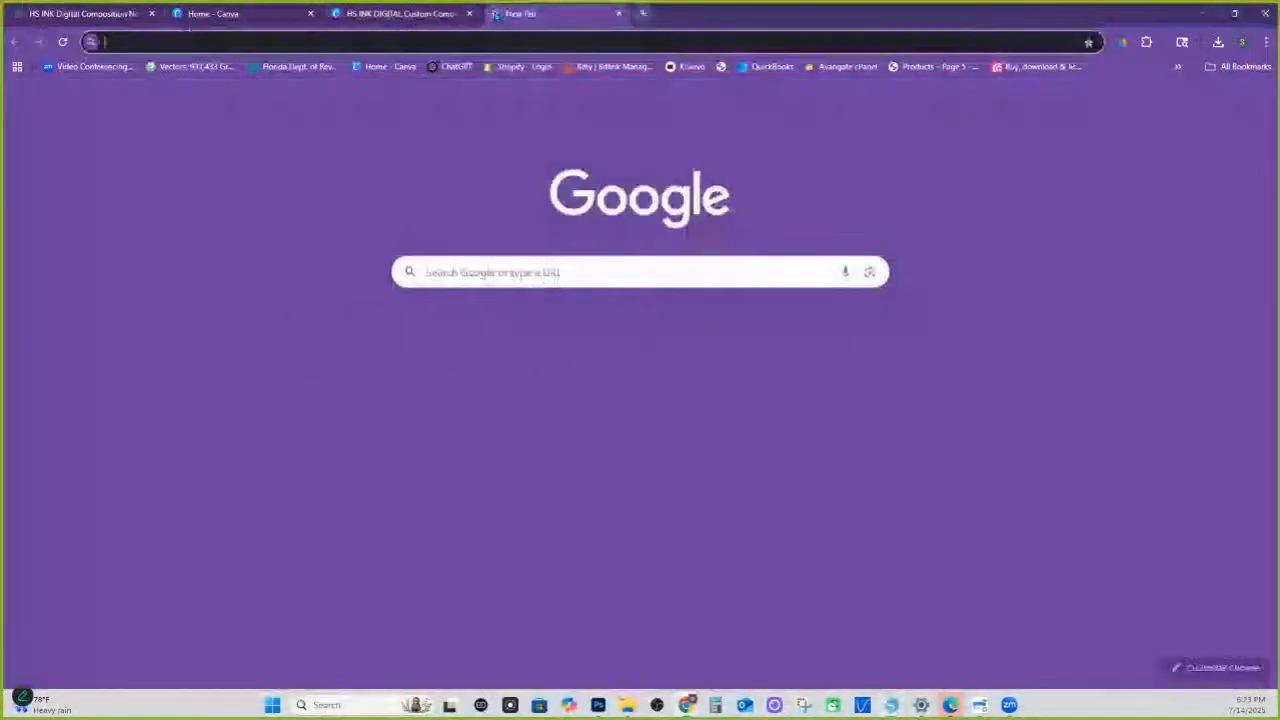
click(473, 267)
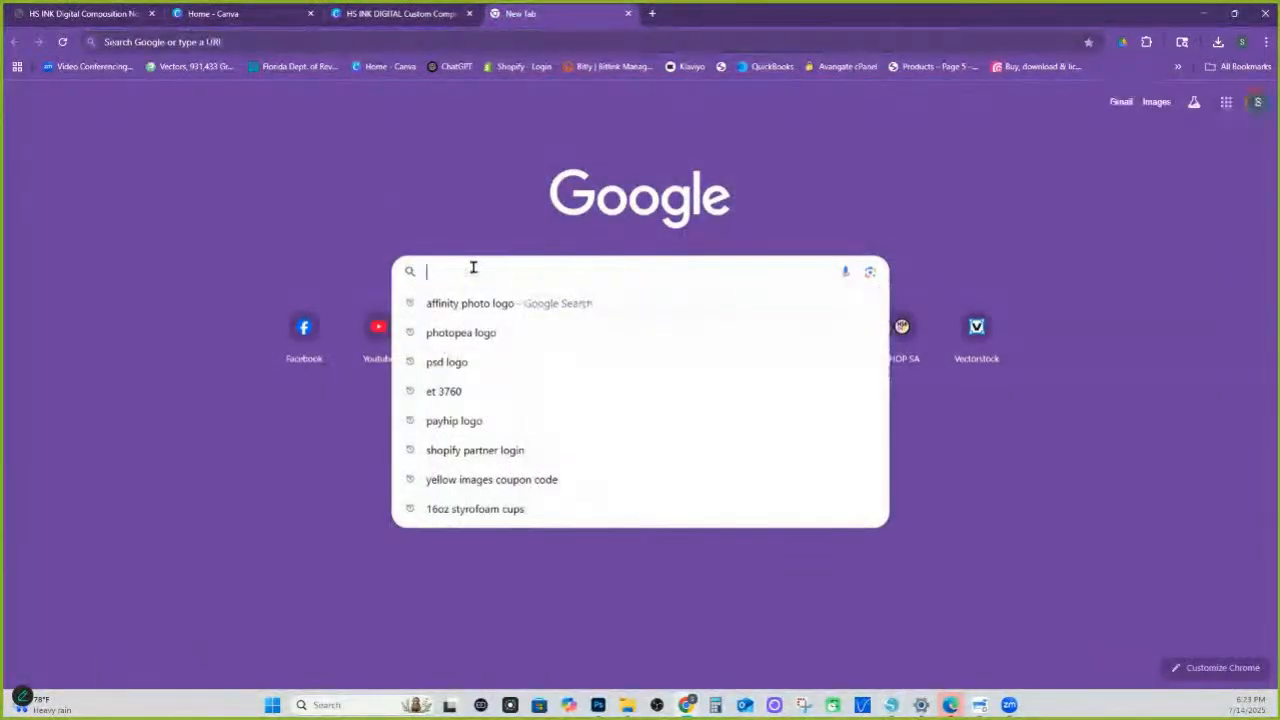
text(takis)
key(Return)
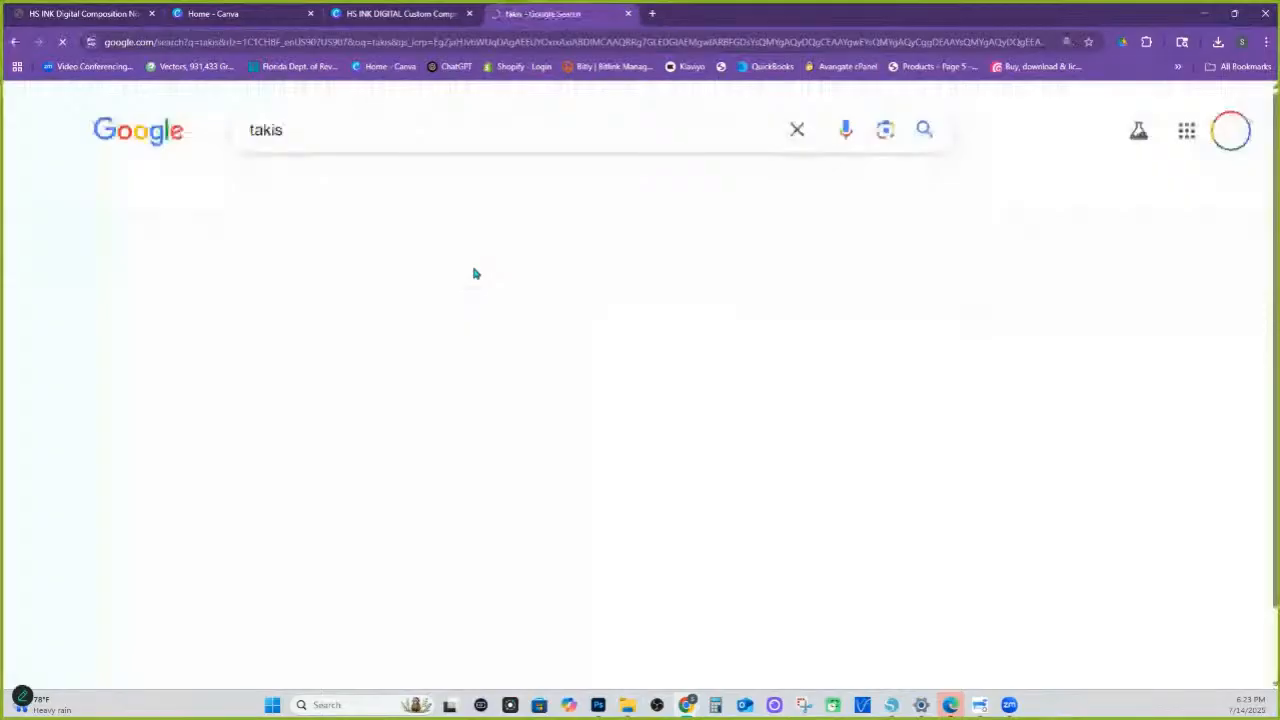
scroll(570, 273, down, 5)
scroll(570, 273, down, 2)
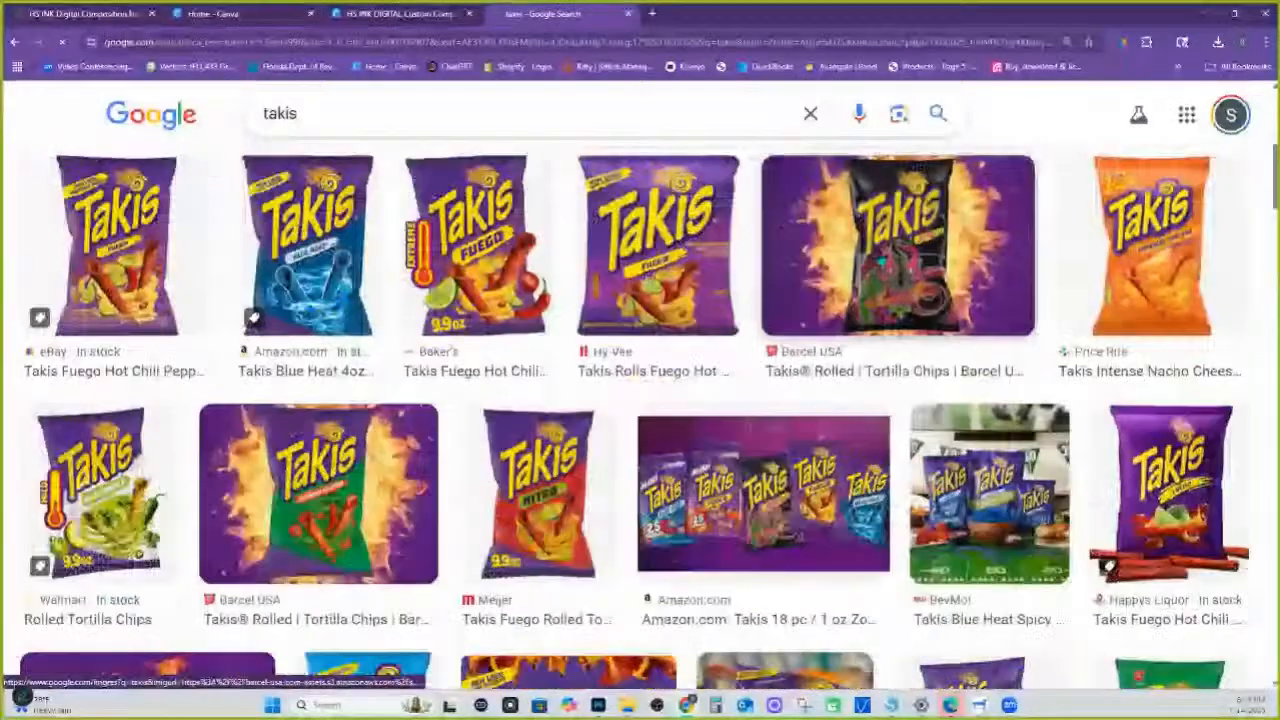
Open the Hy-Vee result for the purple Takis Fuego bag and copy its preview image.
click(700, 290)
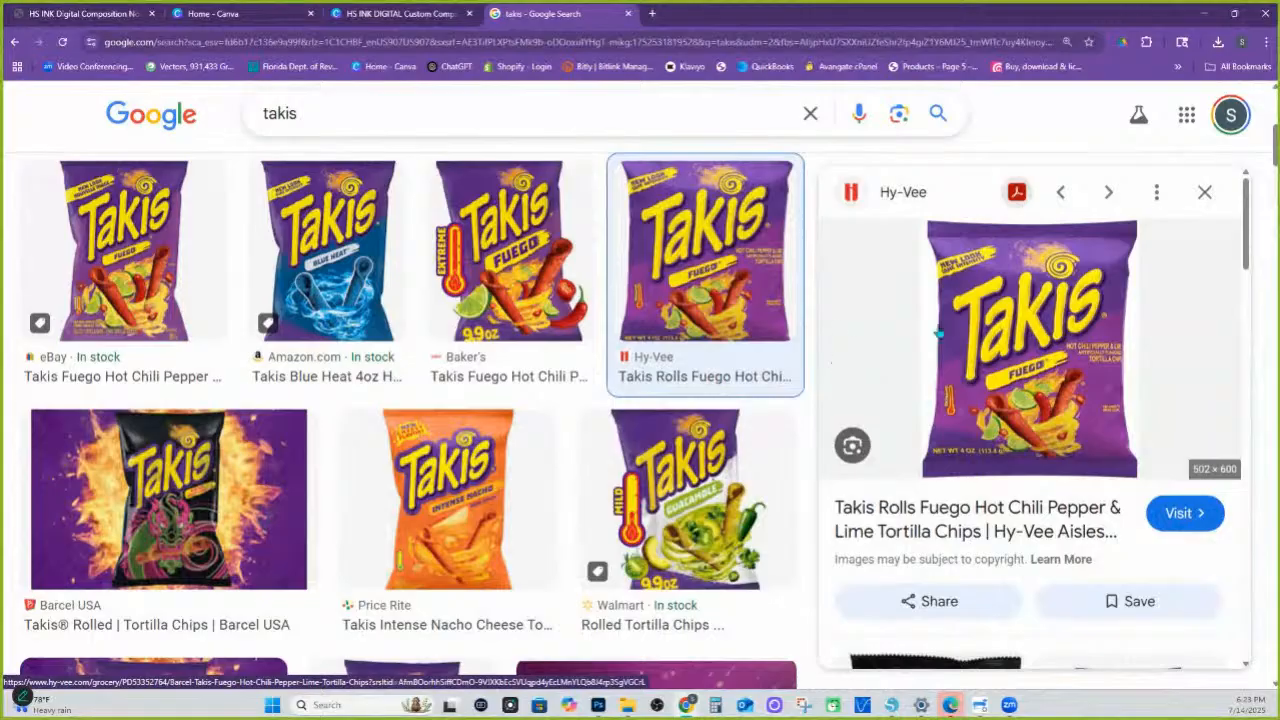
right_click(1043, 326)
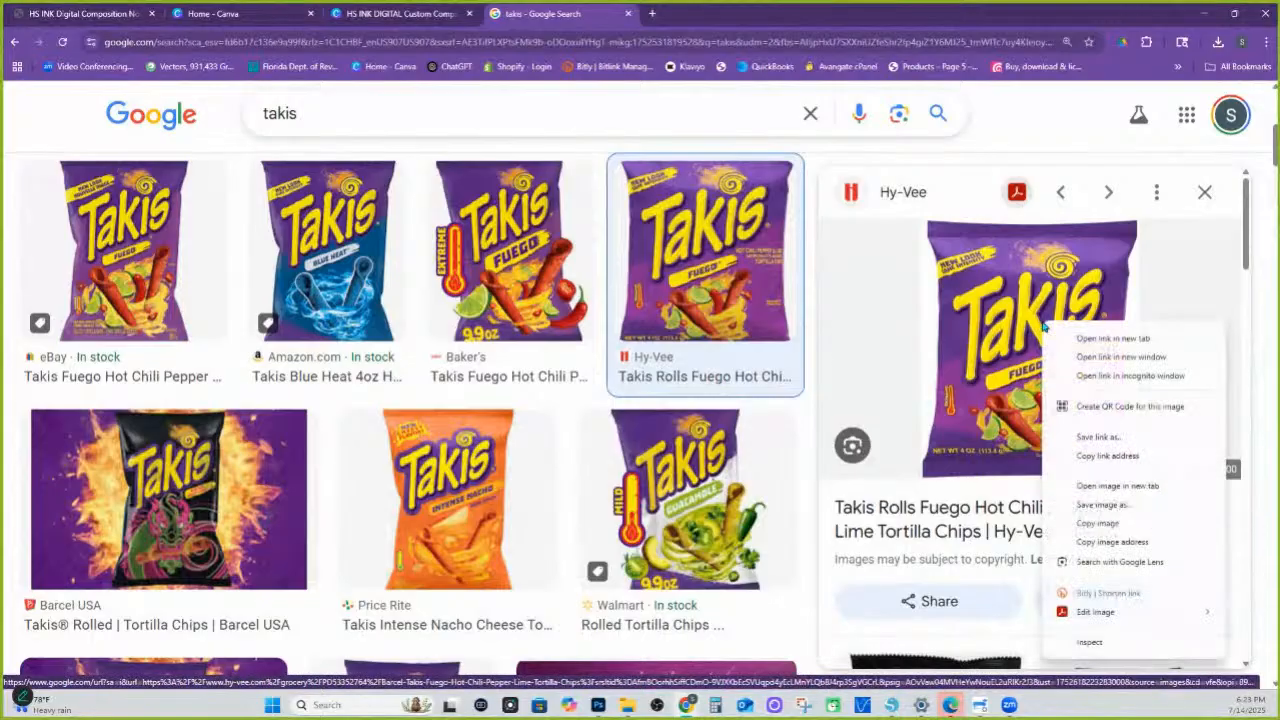
click(1097, 523)
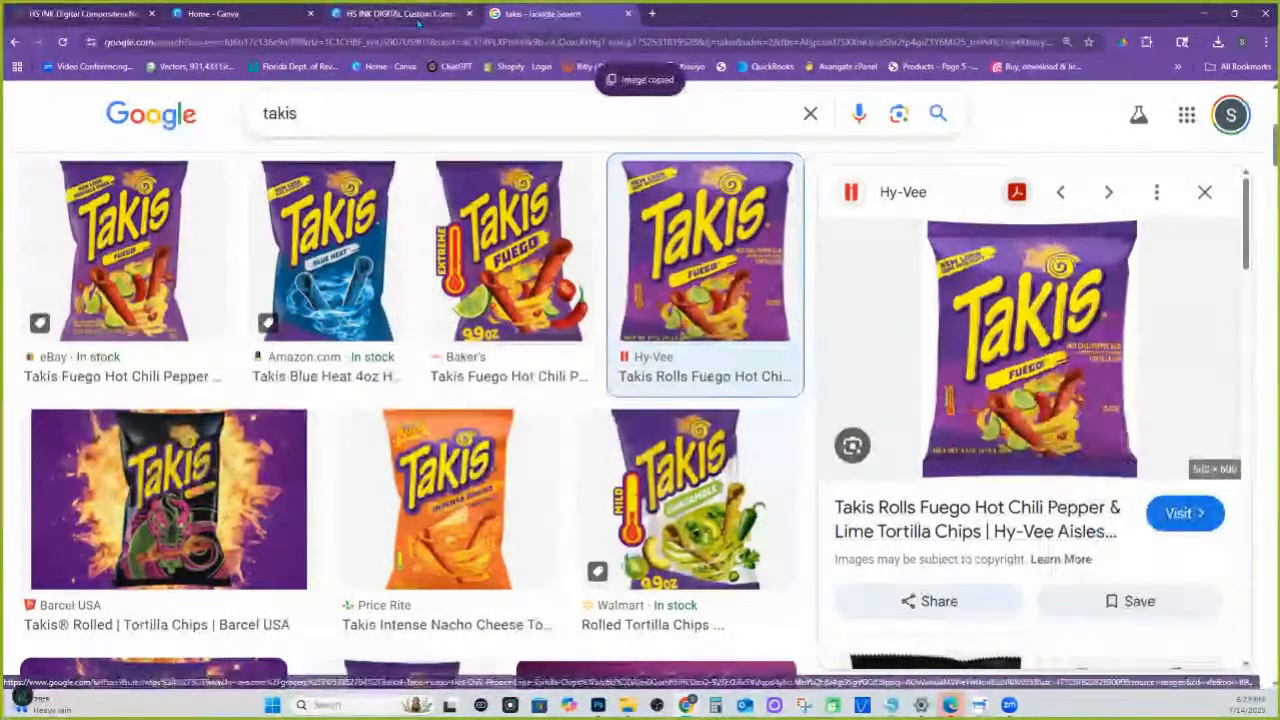
Switch to Silhouette Studio, maximize it, and open the recovered "HS INK DIGITAL Custom Composition Cover Template" document.
click(891, 705)
click(1127, 213)
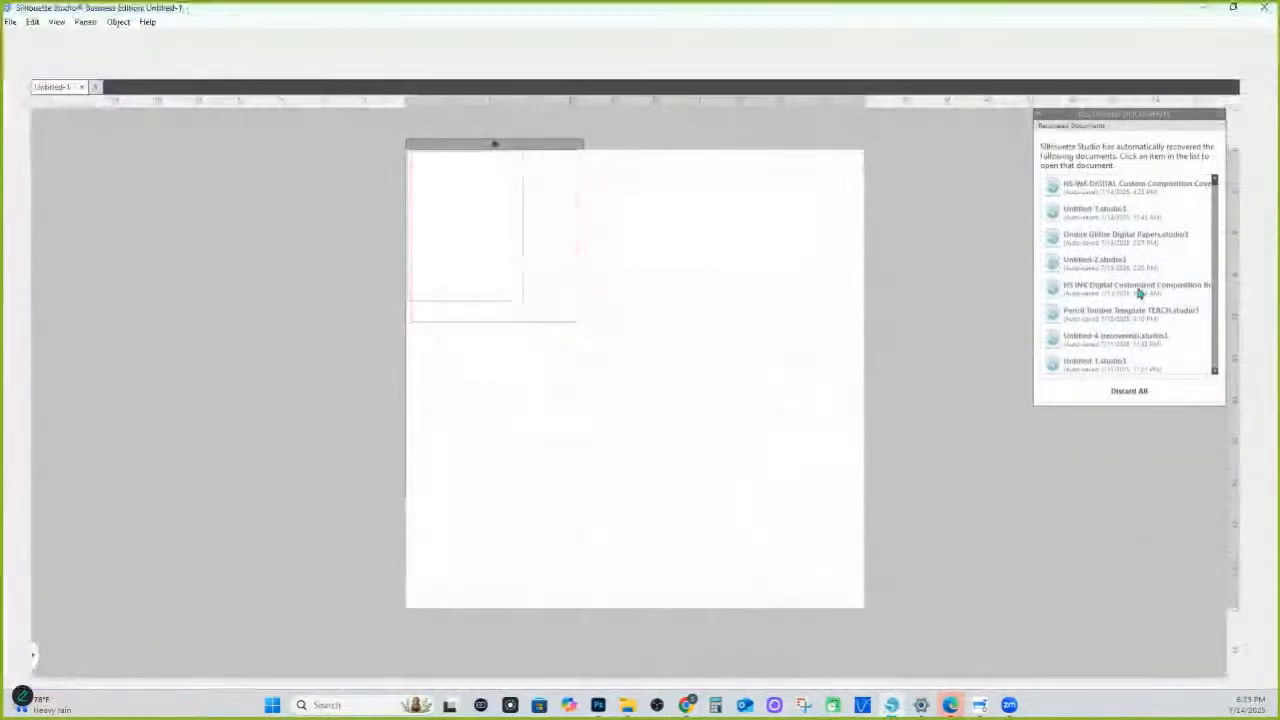
click(1076, 192)
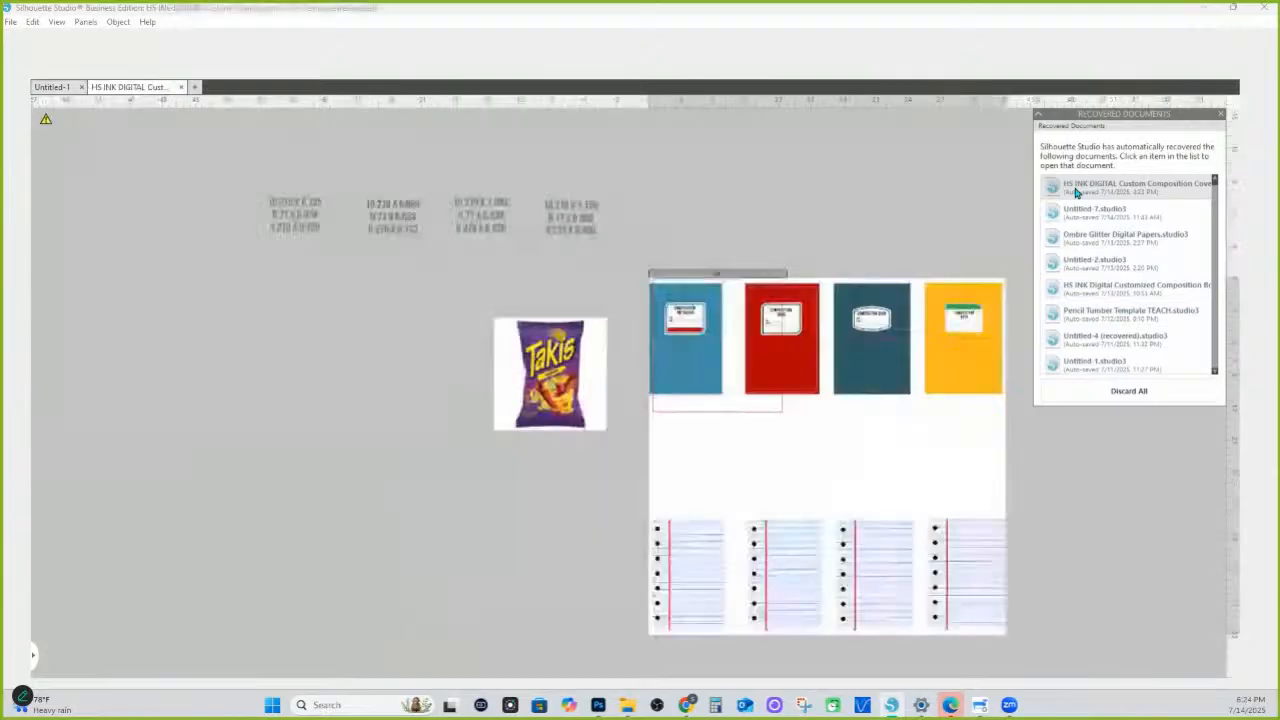
Paste the copied Takis bag image into the document and move it to the upper-right corner of the larger Takis image.
right_click(762, 198)
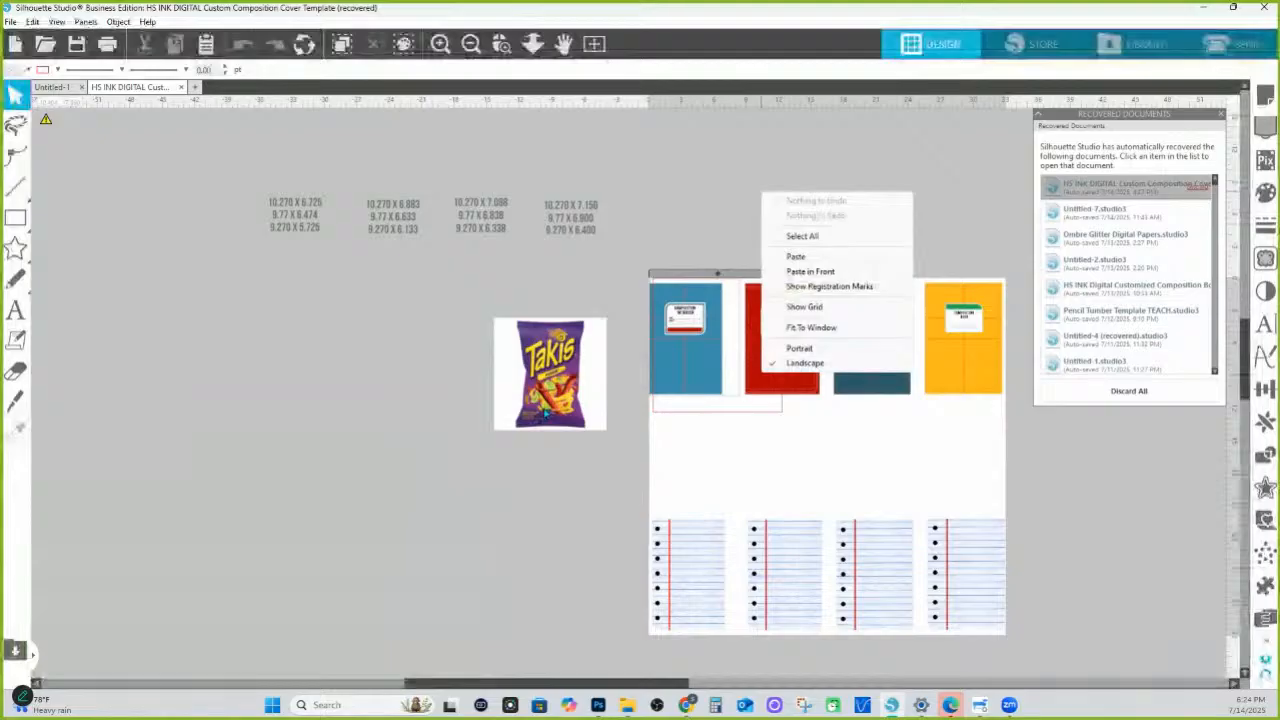
click(795, 256)
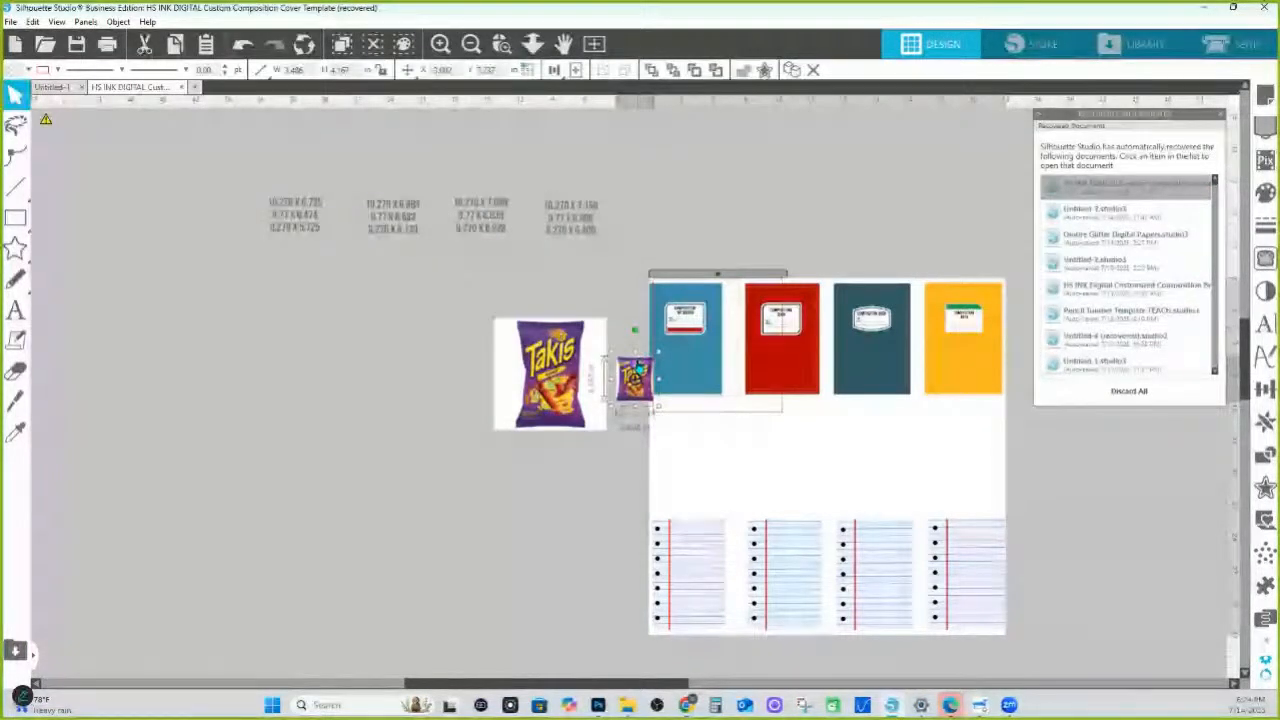
drag(634, 378, 601, 307)
Switch back to the Canva template in Chrome and add the composition labels design from the projects to blank page 3.
click(686, 705)
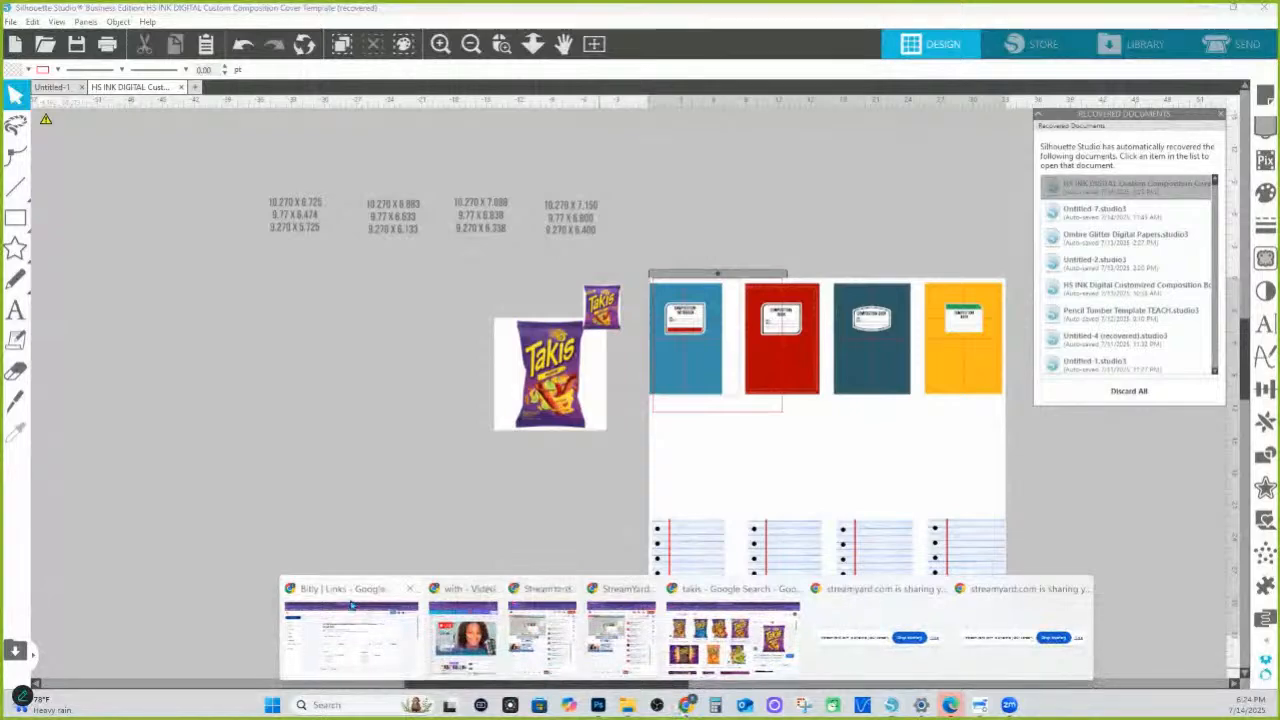
click(697, 598)
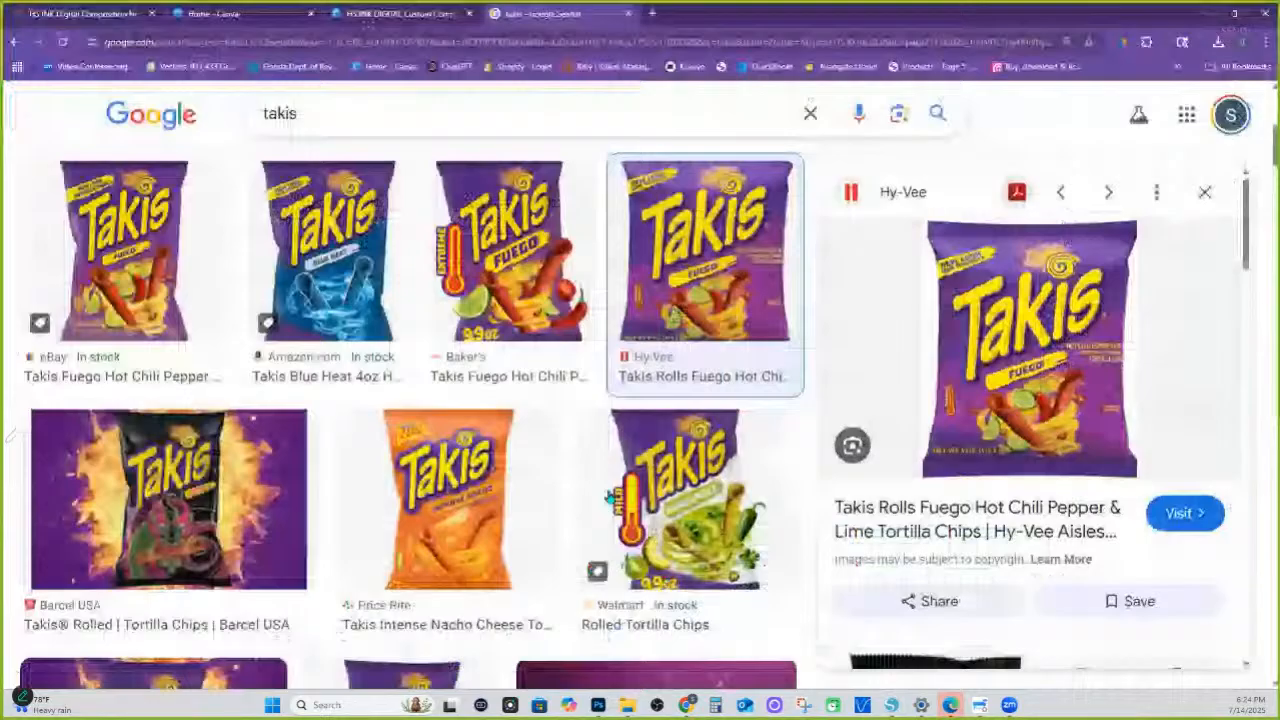
click(376, 14)
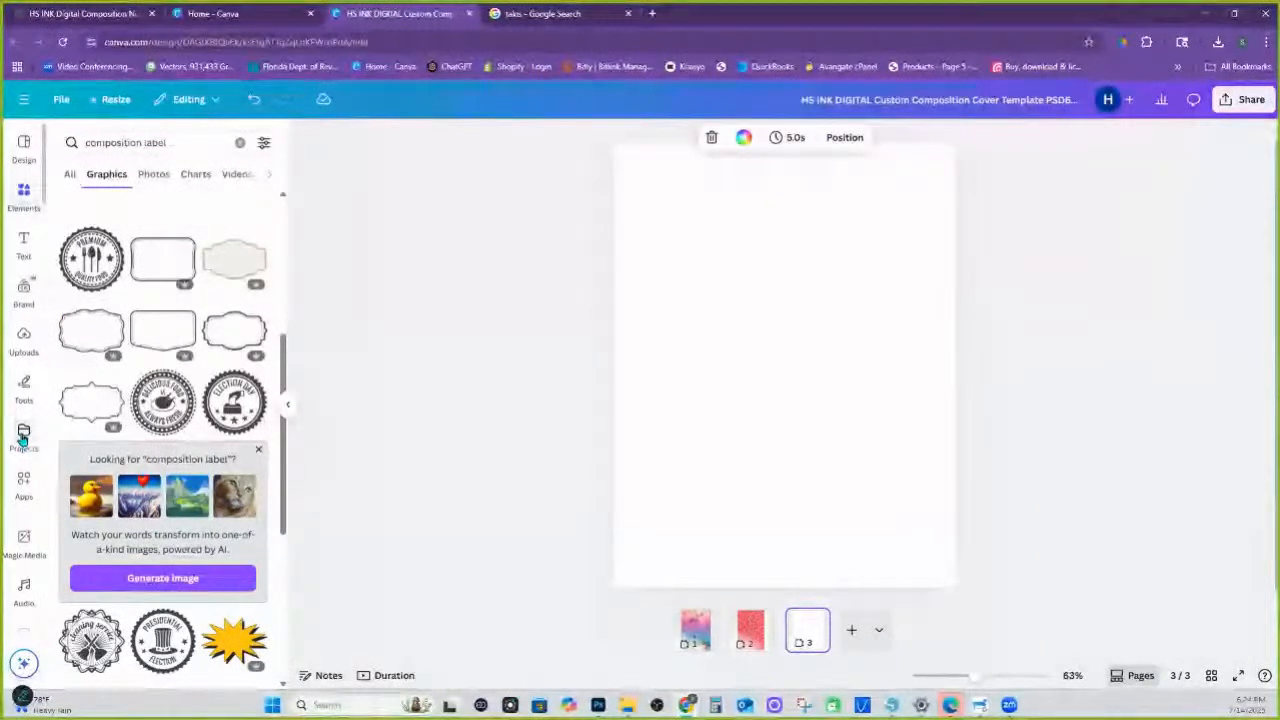
click(23, 435)
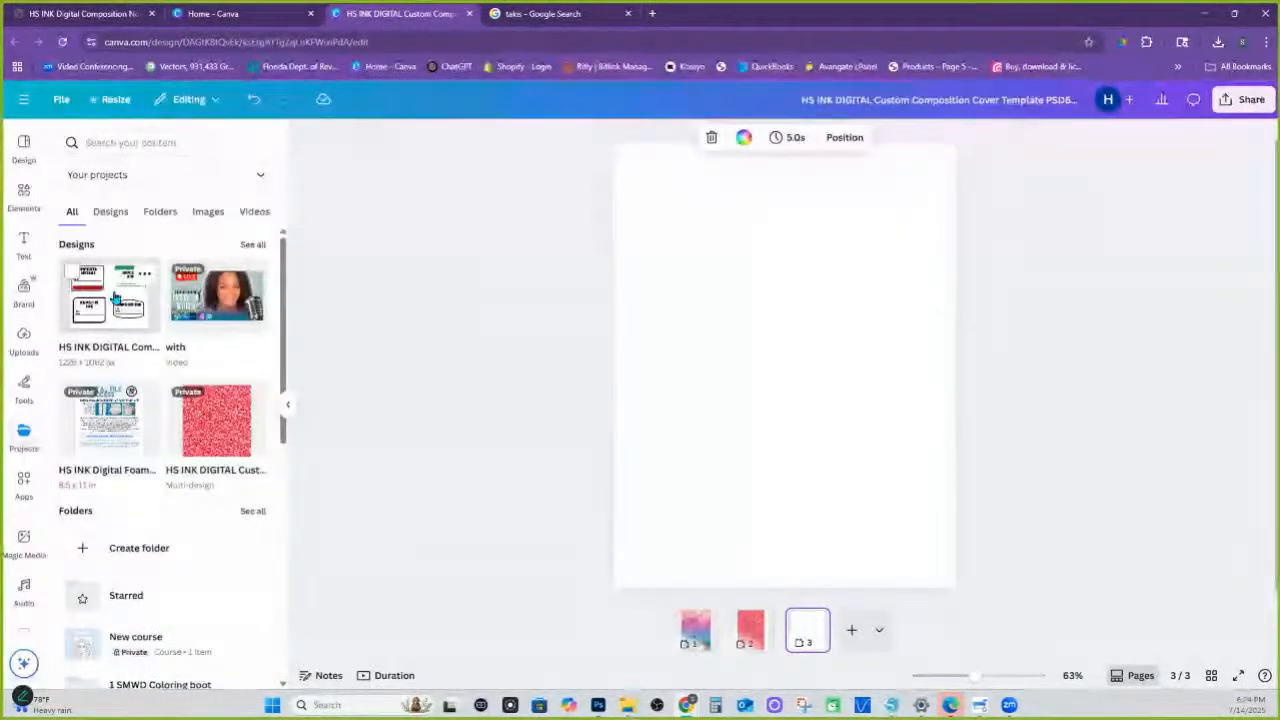
click(115, 298)
Recolor the "COMPOSITION NOTEBOOK" label on page 3 with a light blue border and a light purple lower band.
click(750, 246)
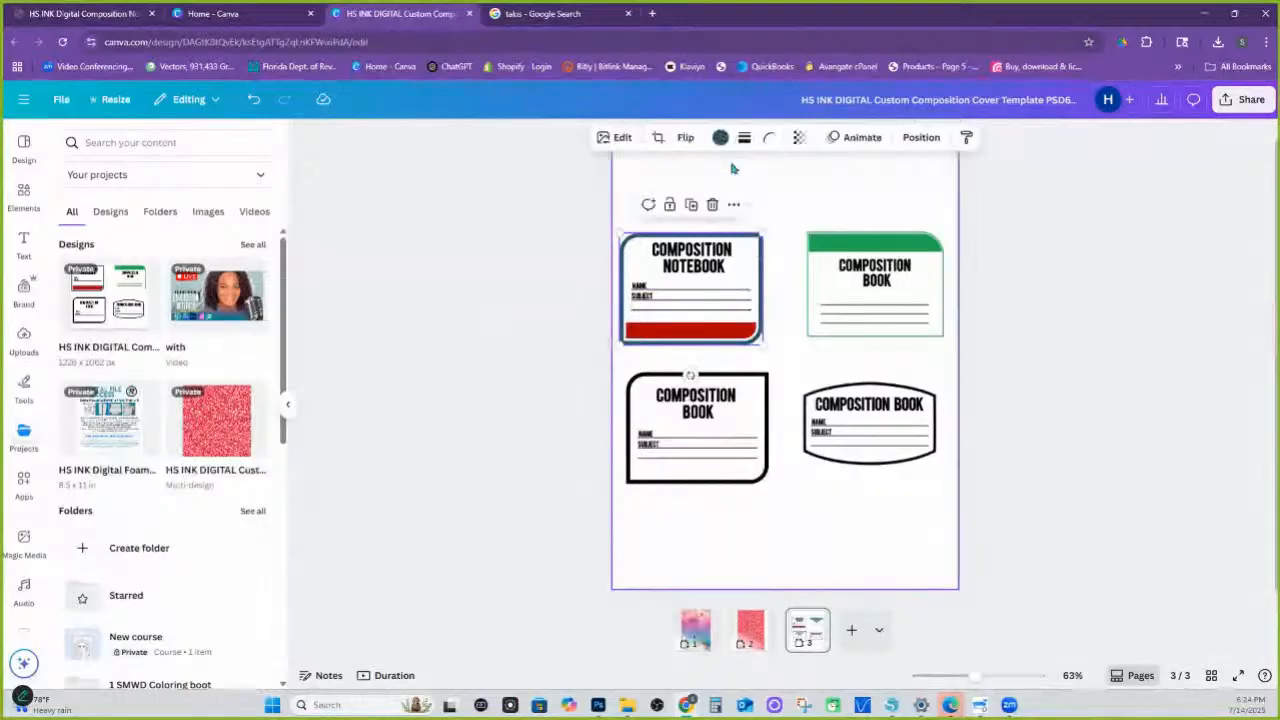
click(720, 137)
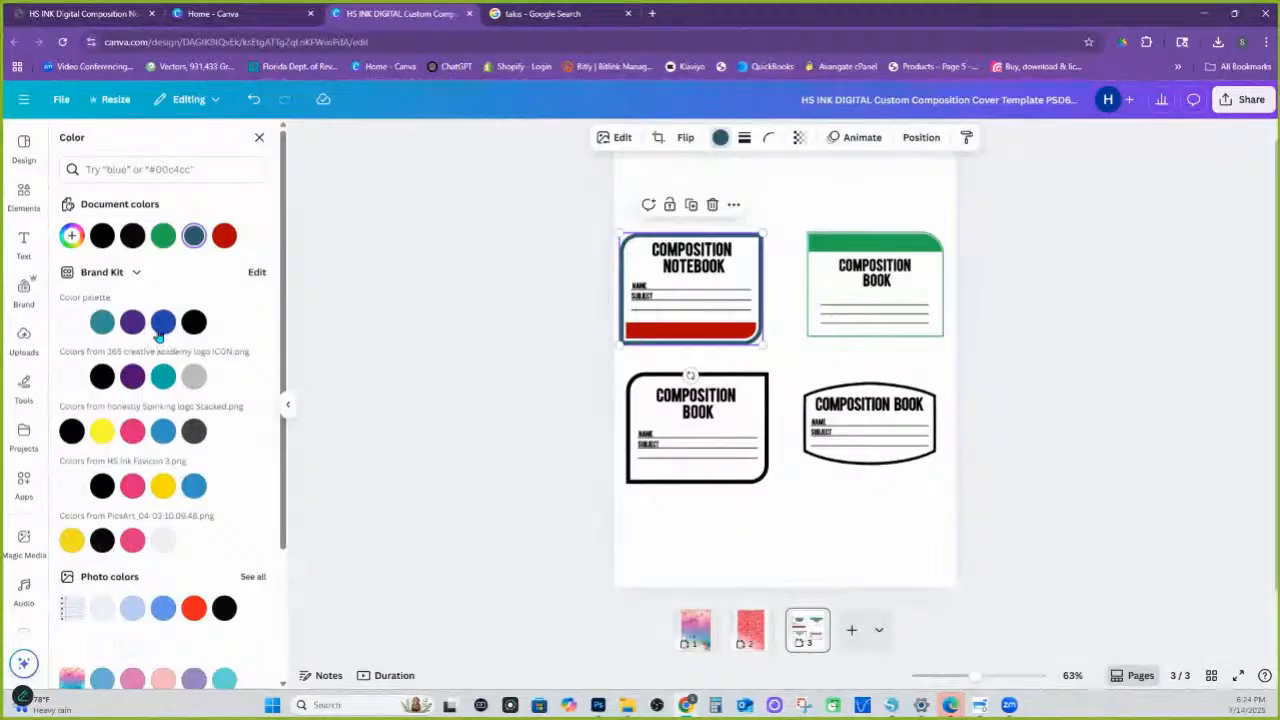
click(160, 330)
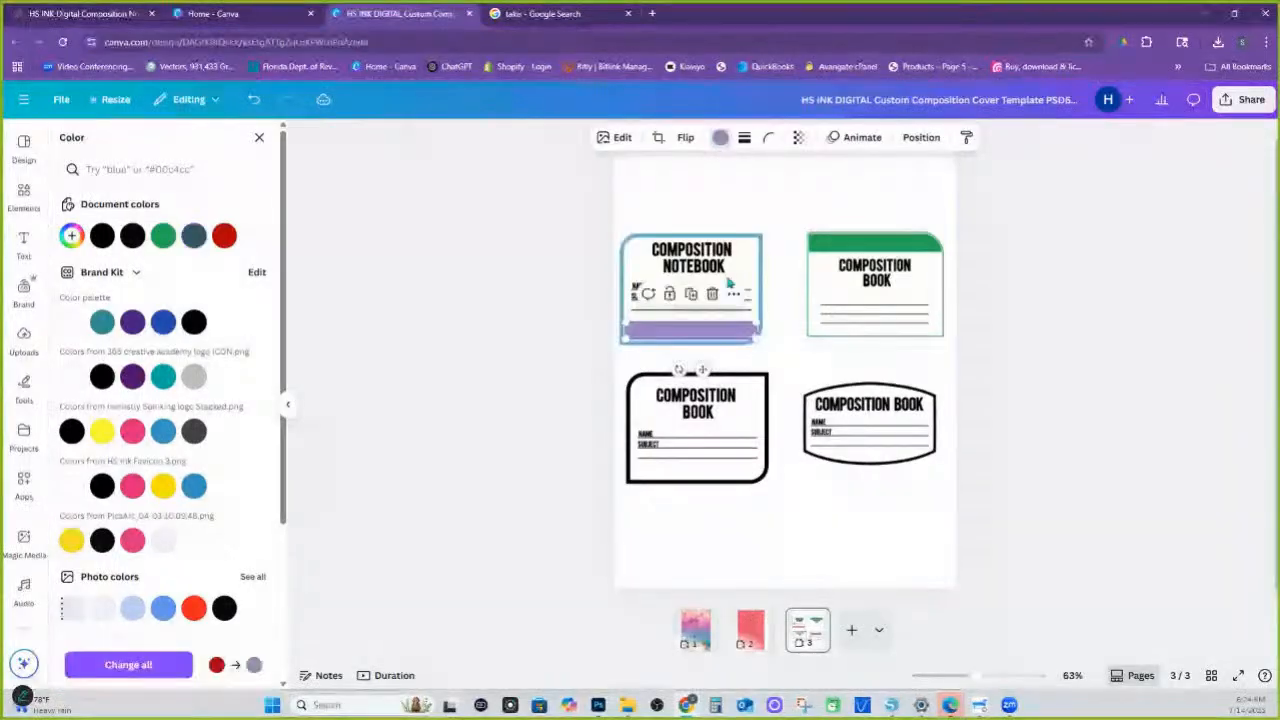
click(723, 226)
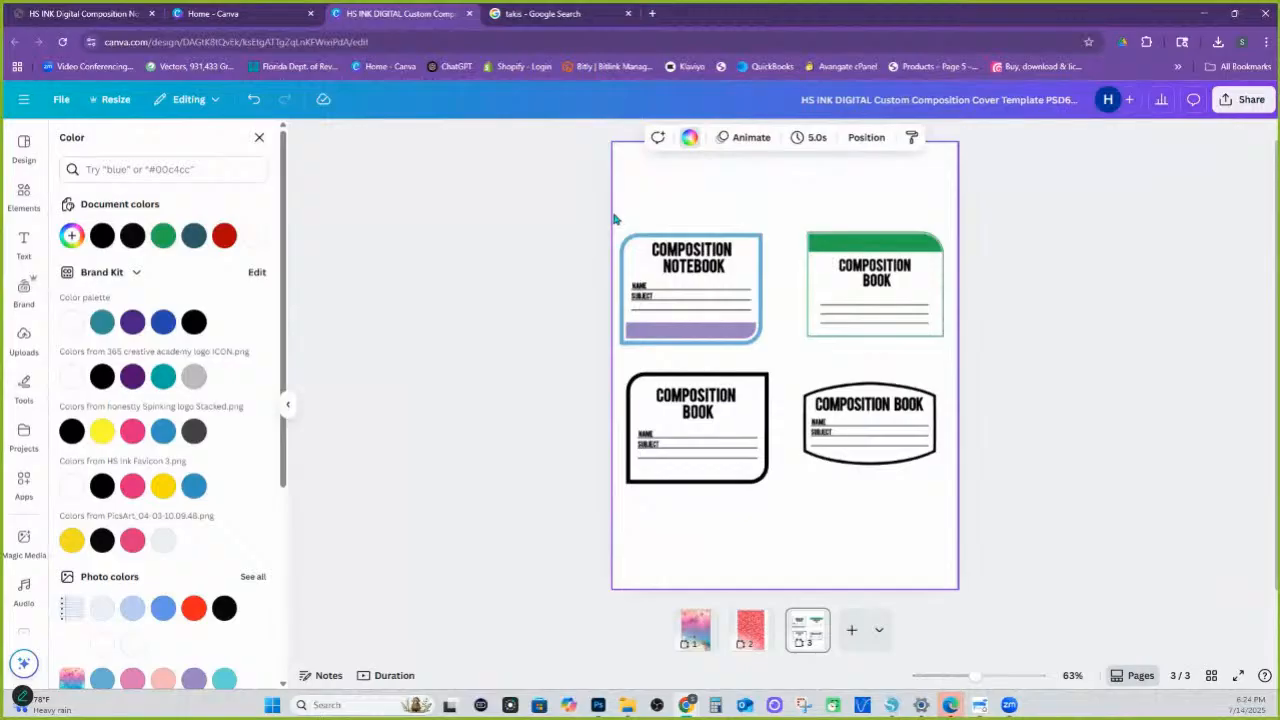
Copy the recolored "COMPOSITION NOTEBOOK" label, paste it onto page 1, and place it centered in the cover's upper half.
right_click(699, 262)
click(737, 280)
scroll(752, 322, up, 1)
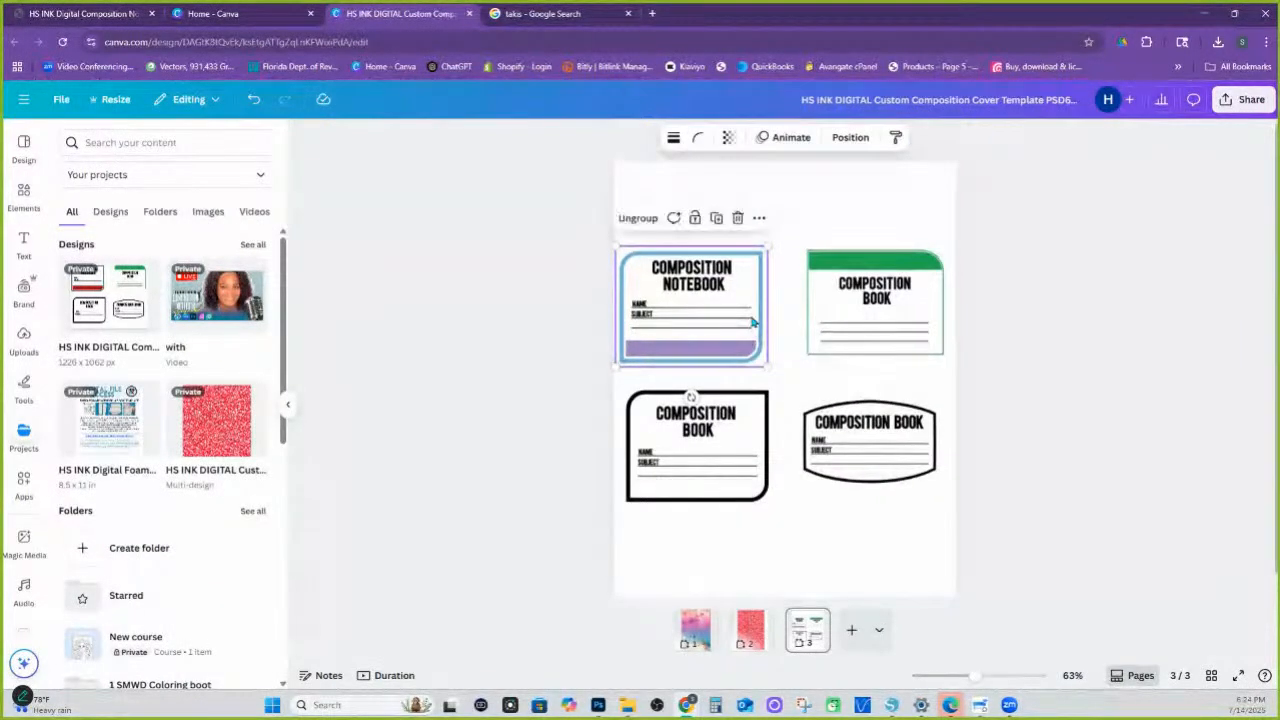
click(695, 630)
right_click(808, 218)
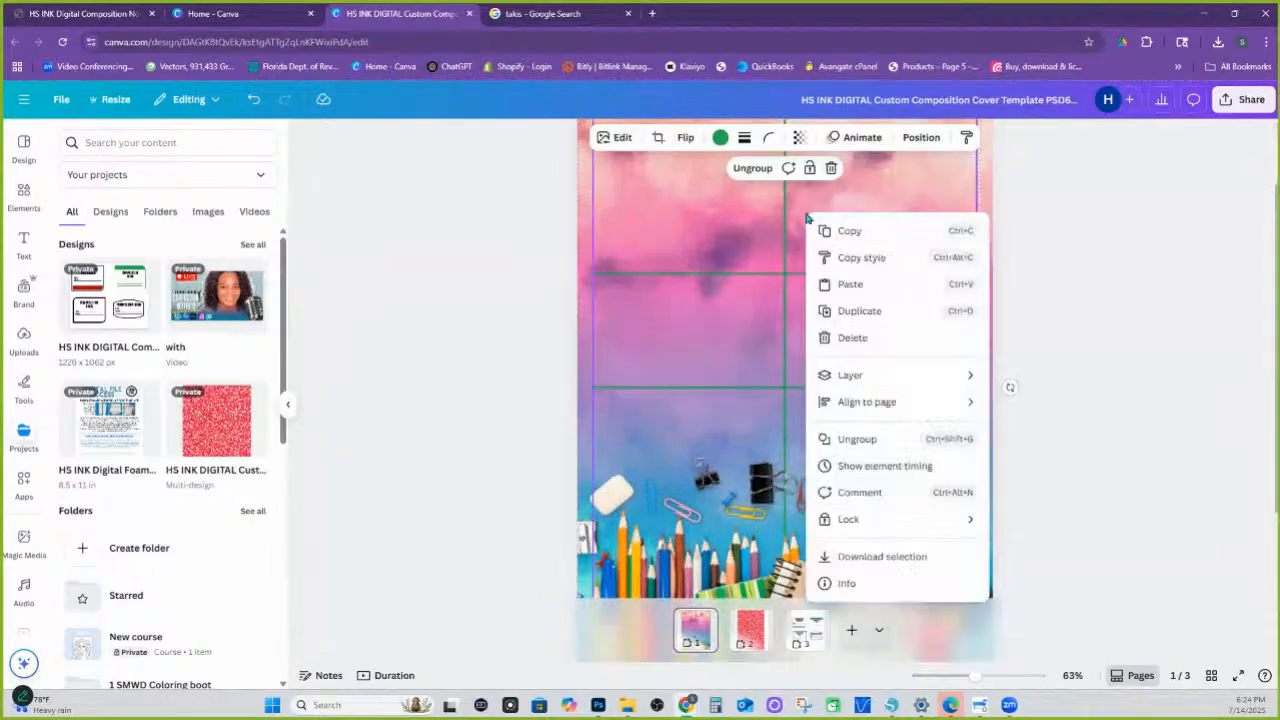
click(850, 284)
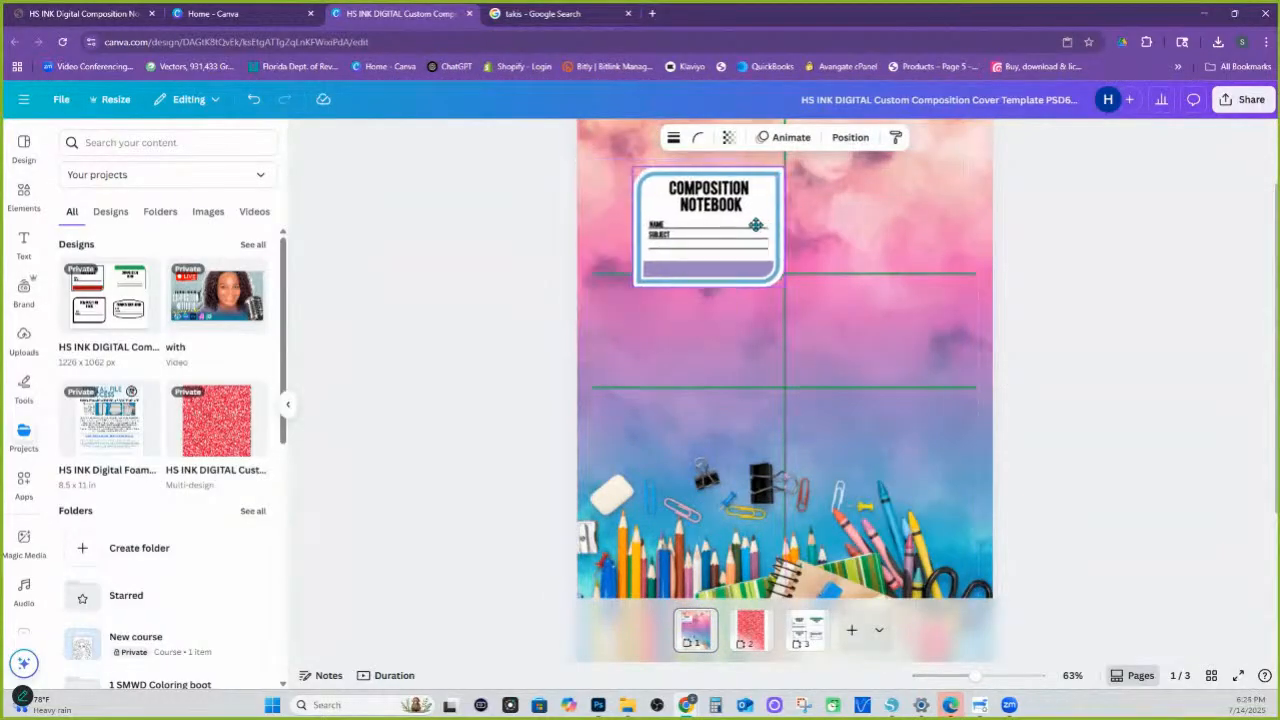
drag(756, 224, 819, 265)
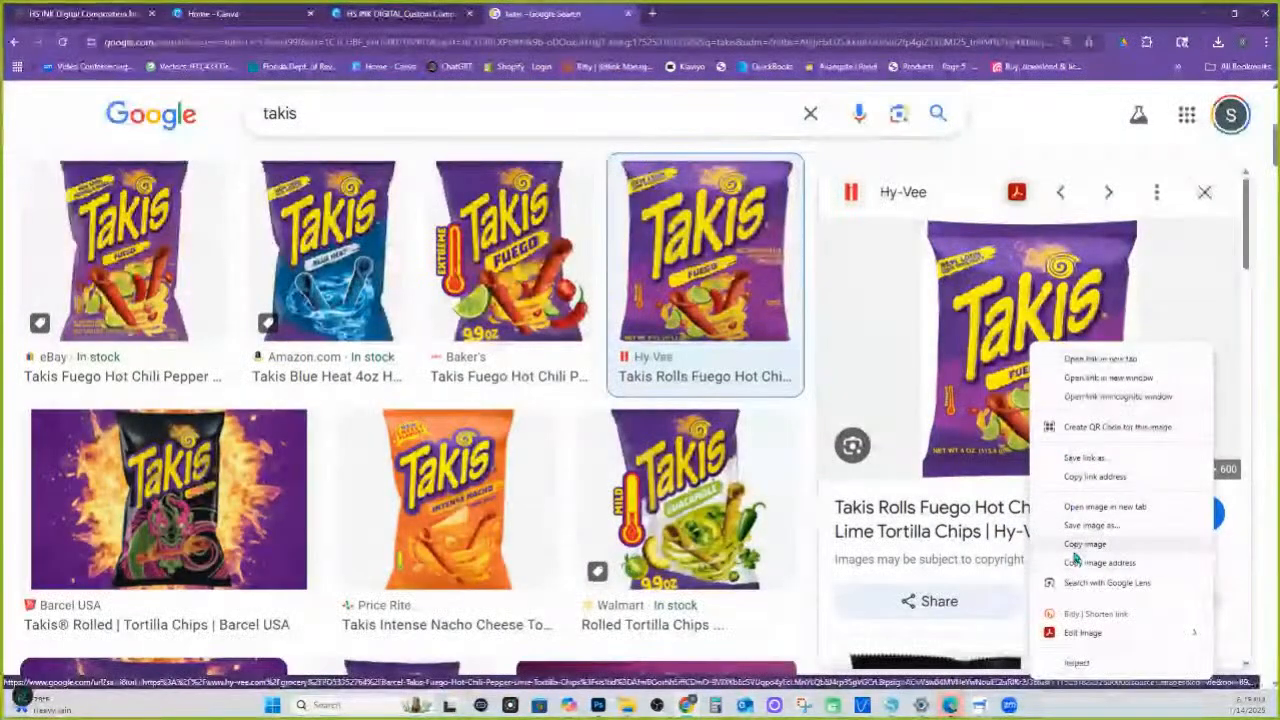
Copy the Takis bag image from the Google result, paste it onto page 1, and fill the cover frame with it.
click(1075, 547)
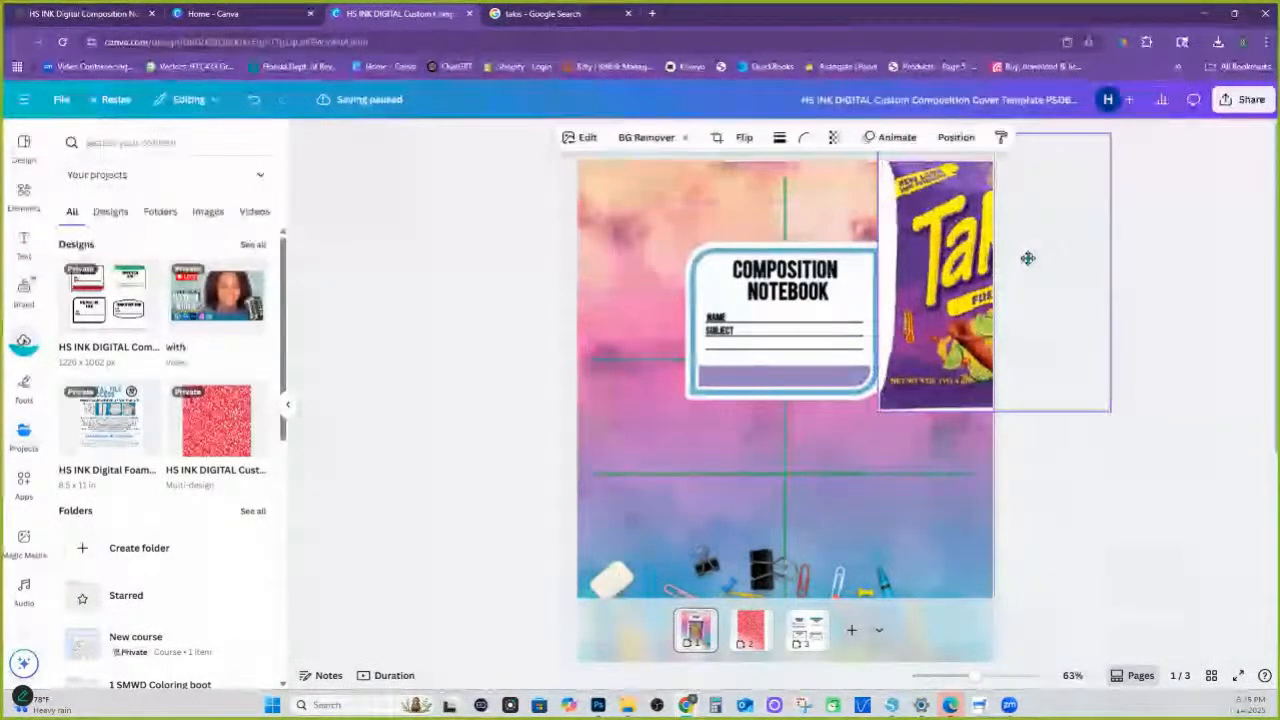
drag(1028, 258, 1018, 185)
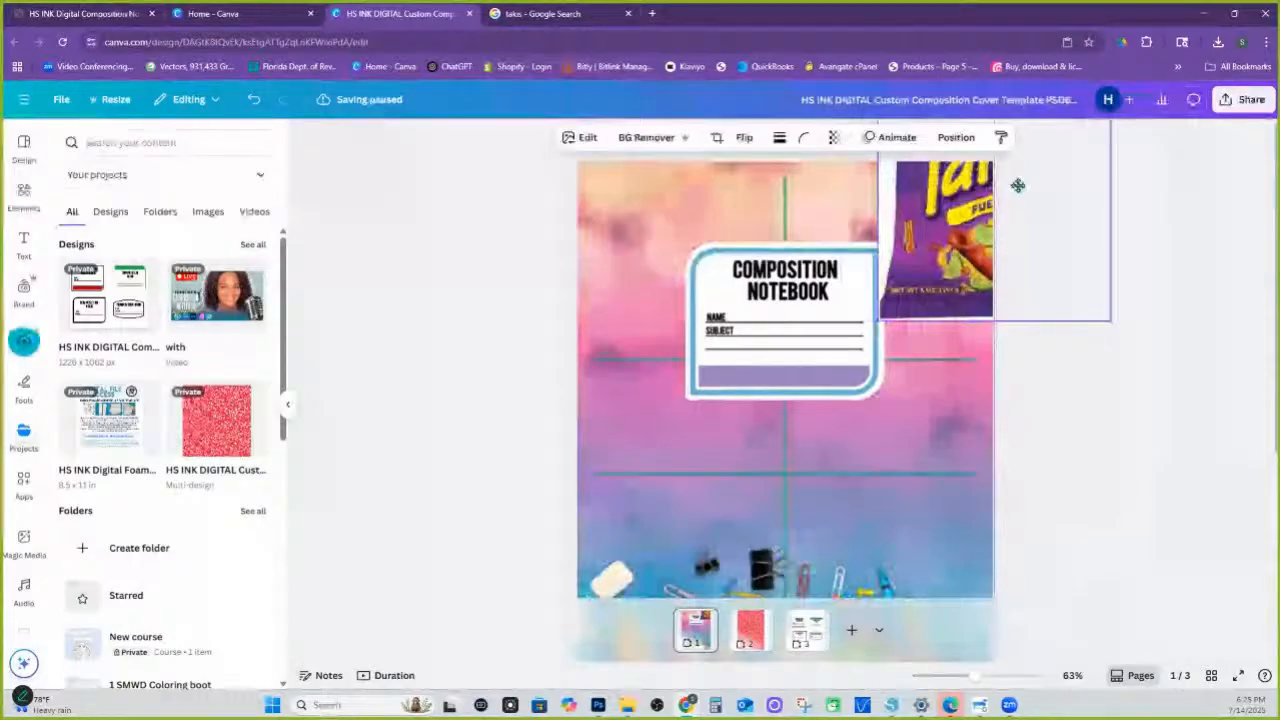
drag(1018, 185, 1054, 408)
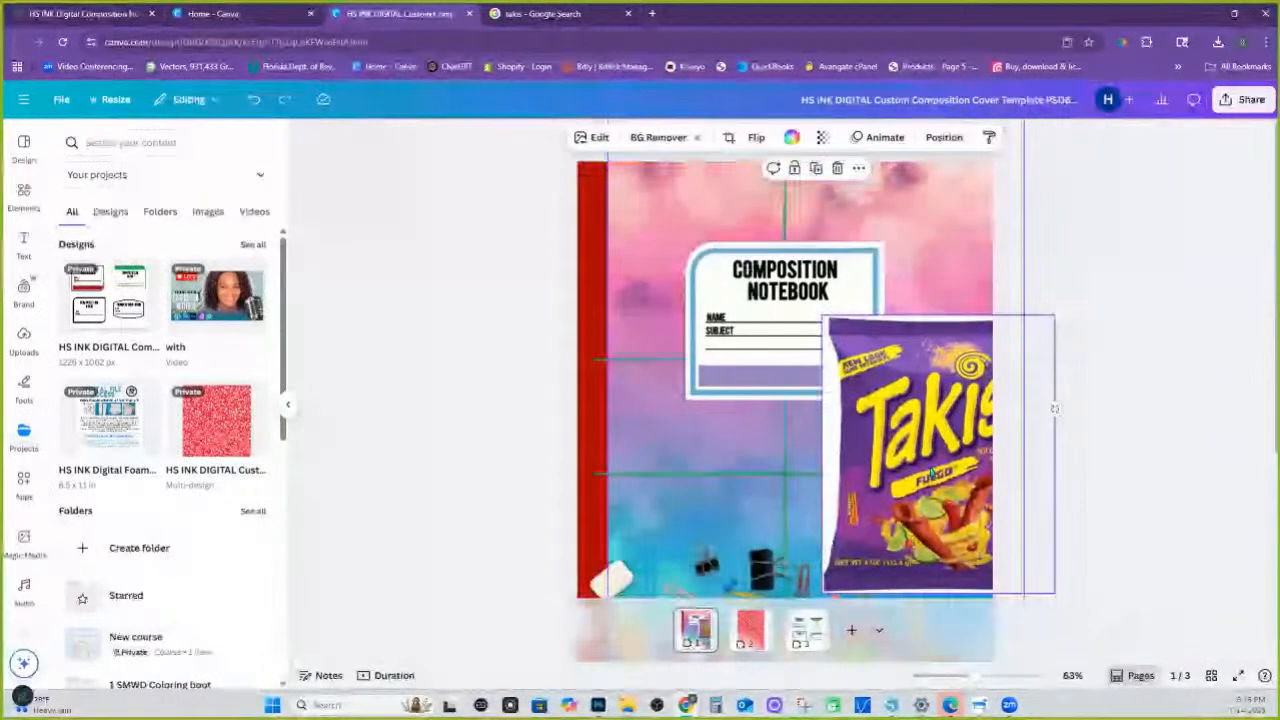
key(ctrl+z)
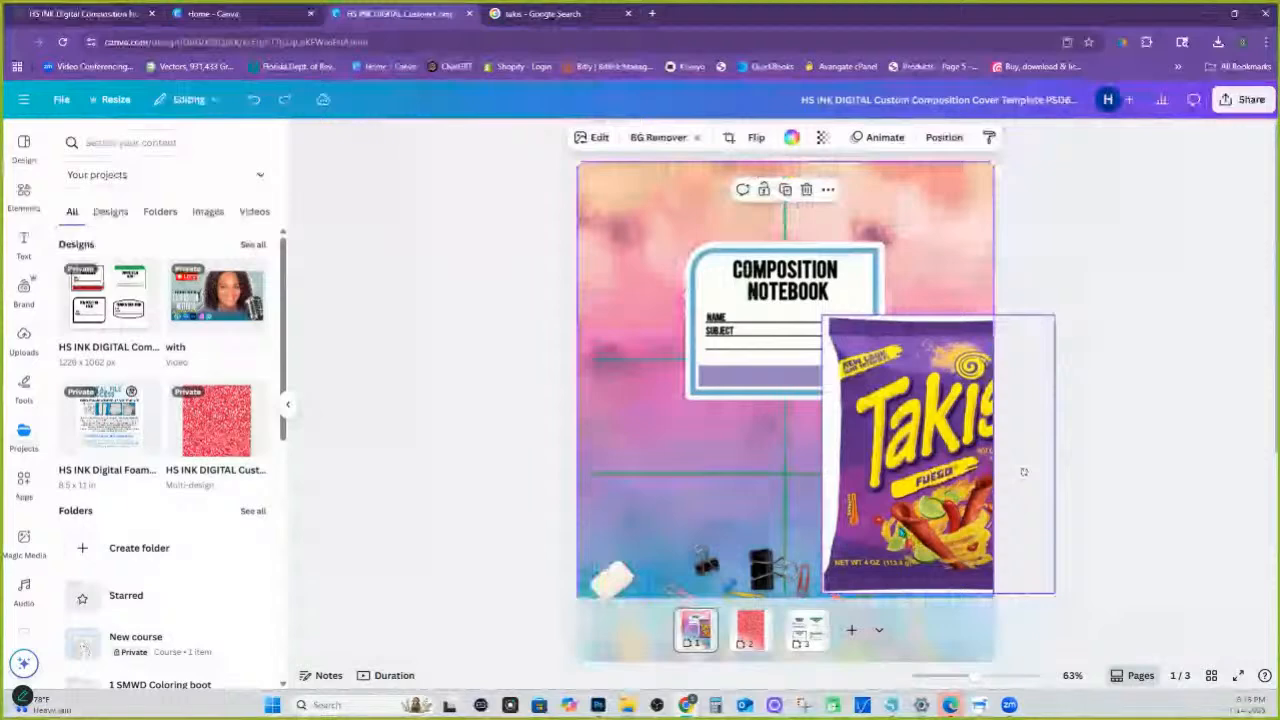
drag(1023, 471, 990, 183)
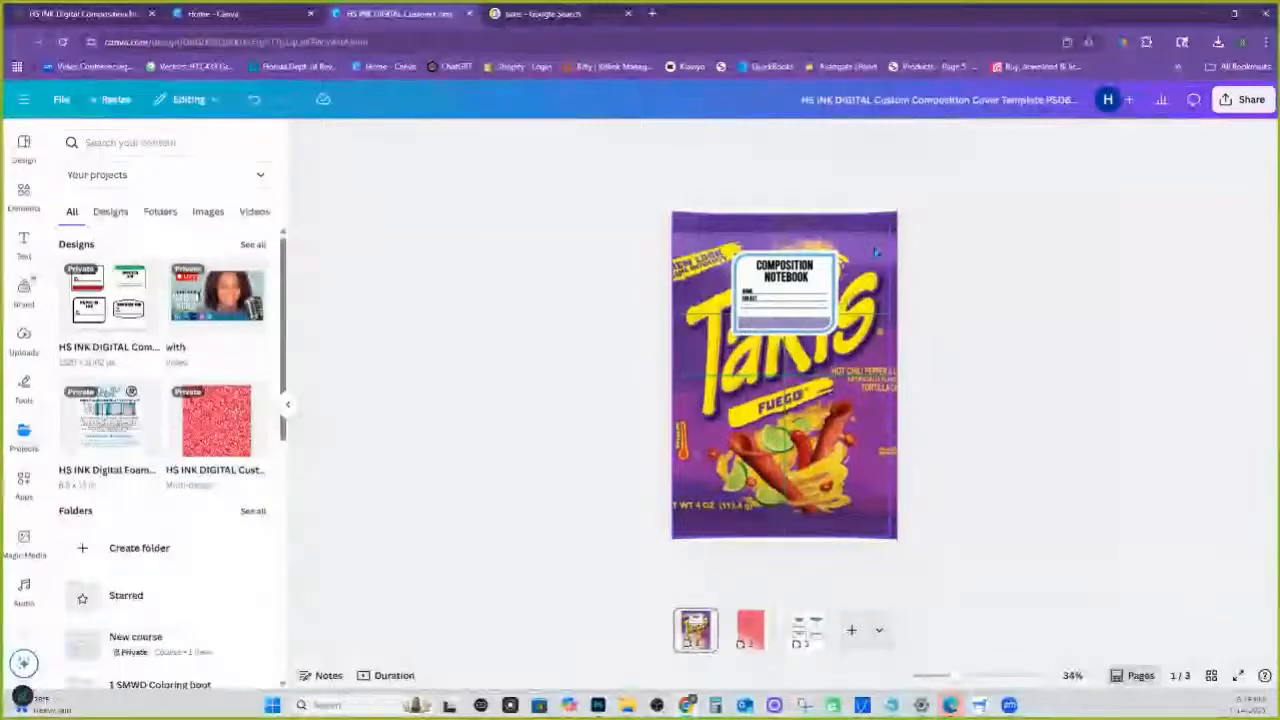
Open the Takis cover image on page 1 for cropping and fine-tune its size within the frame.
click(895, 220)
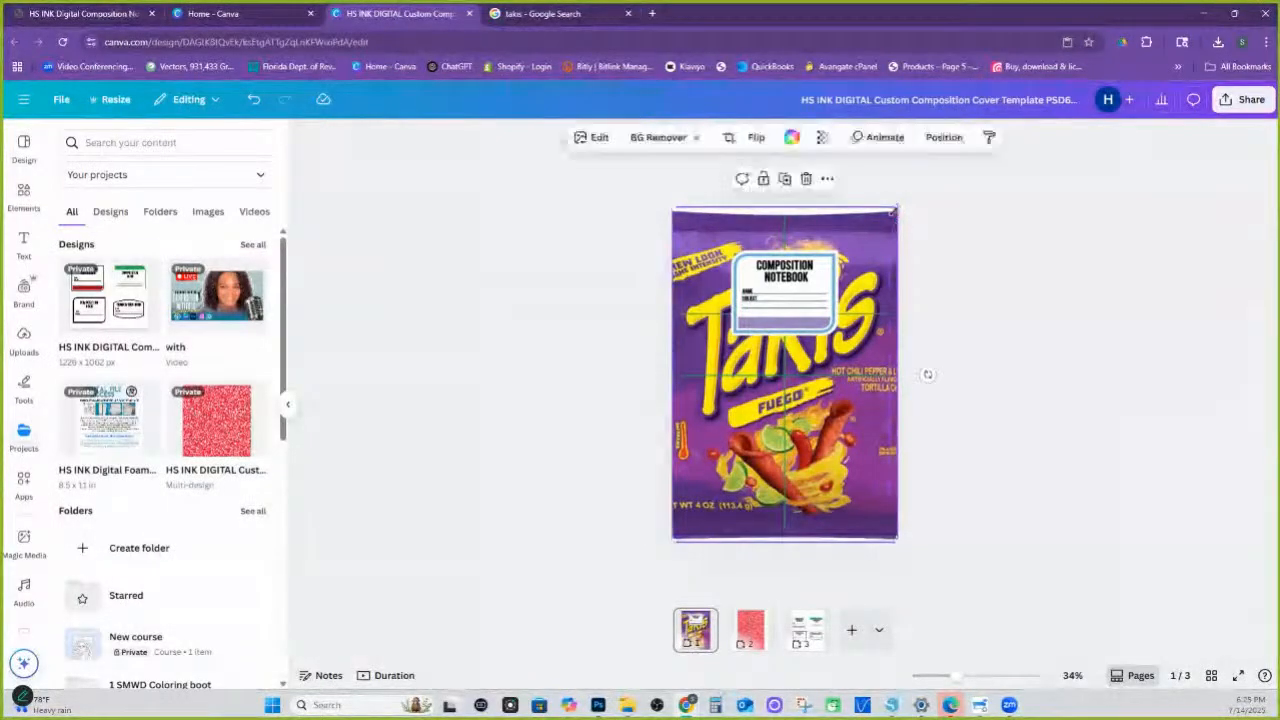
double_click(890, 218)
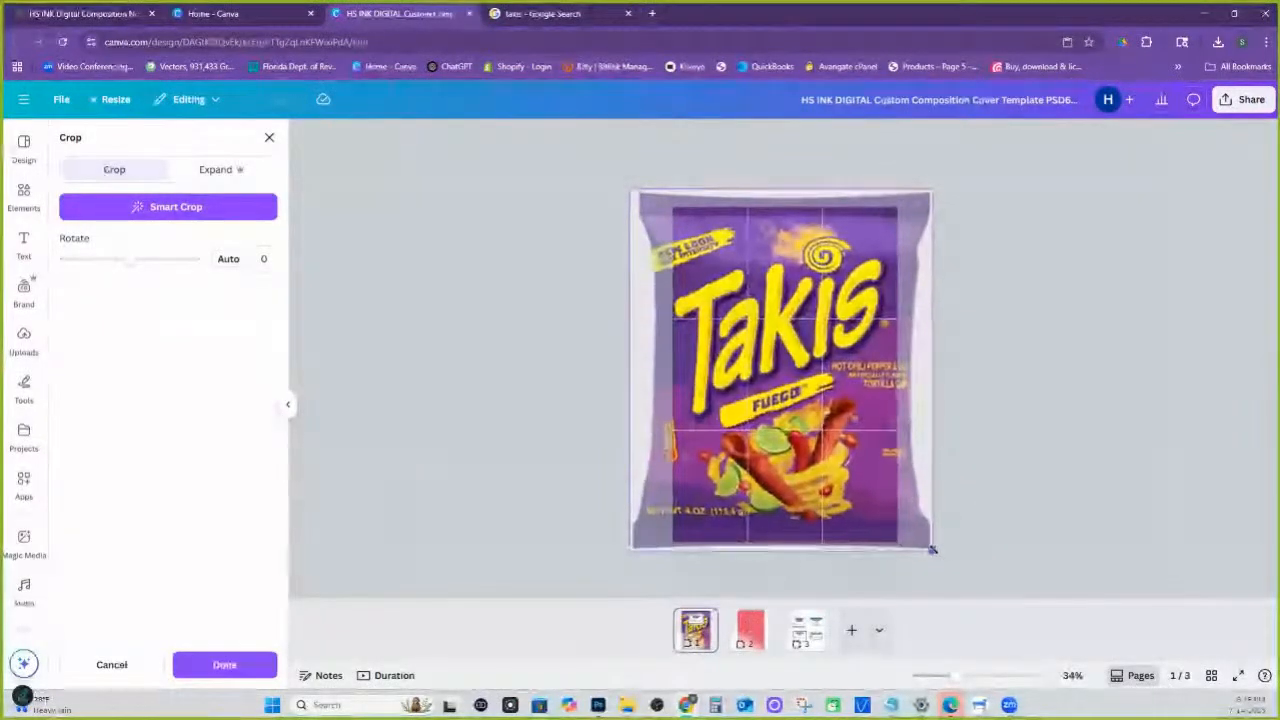
drag(934, 551, 932, 549)
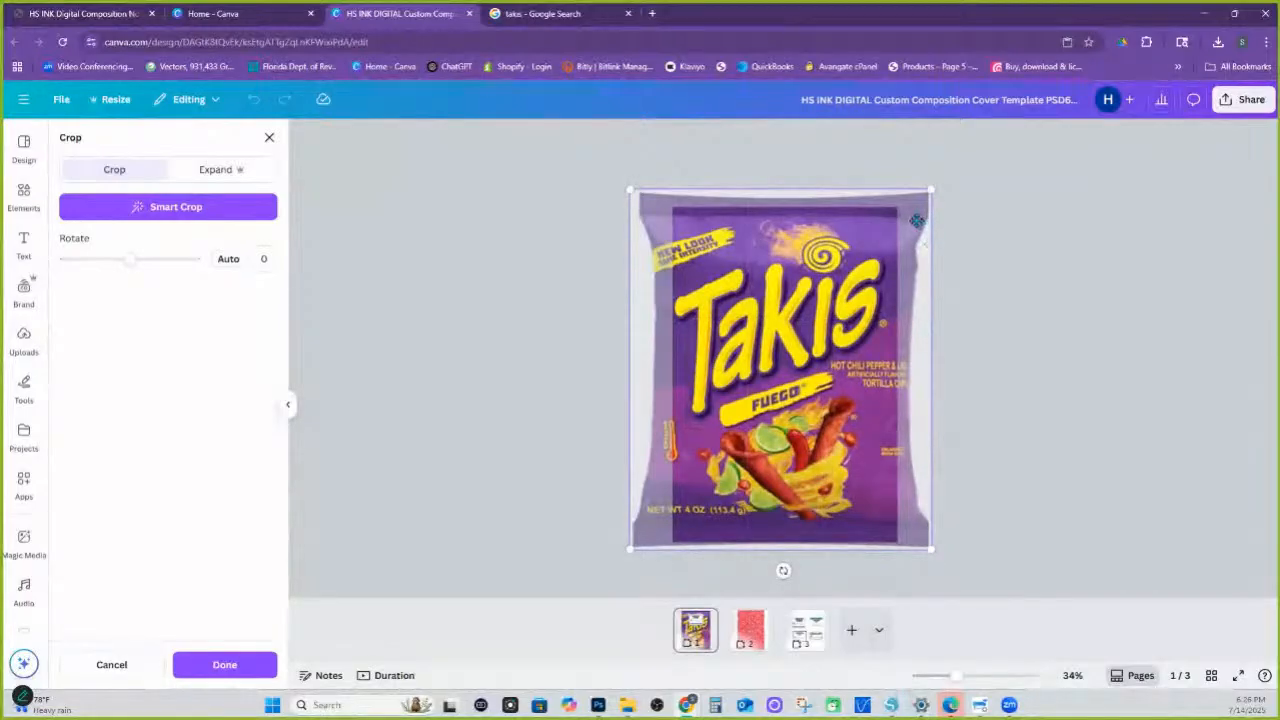
drag(932, 549, 929, 551)
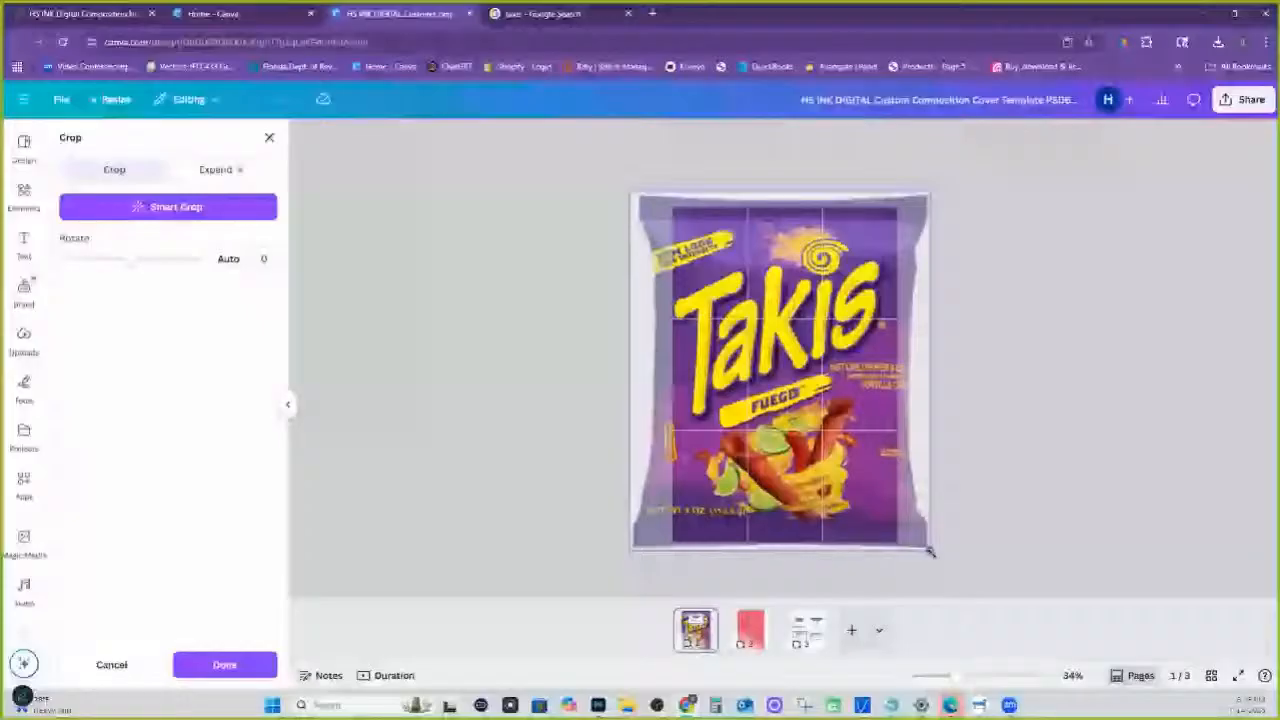
drag(929, 551, 932, 550)
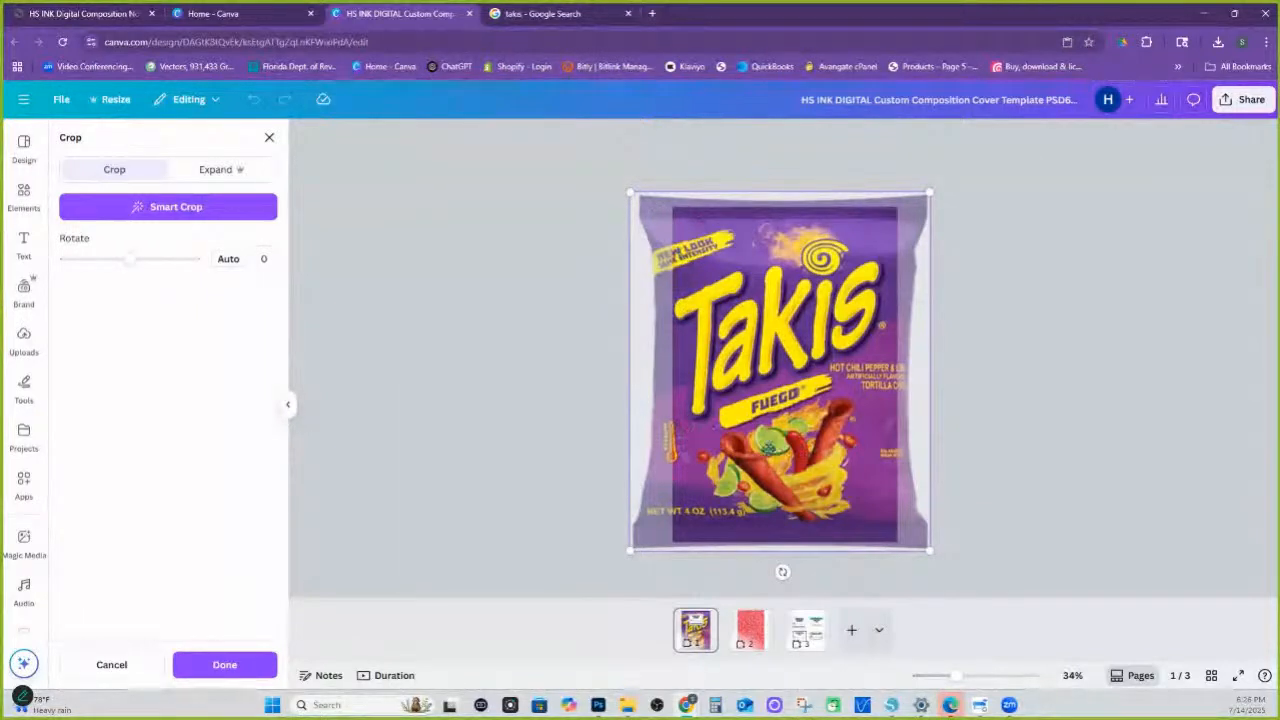
Reposition the Takis image inside its crop frame and shrink it slightly to fit more of the bag on the cover.
drag(768, 448, 778, 447)
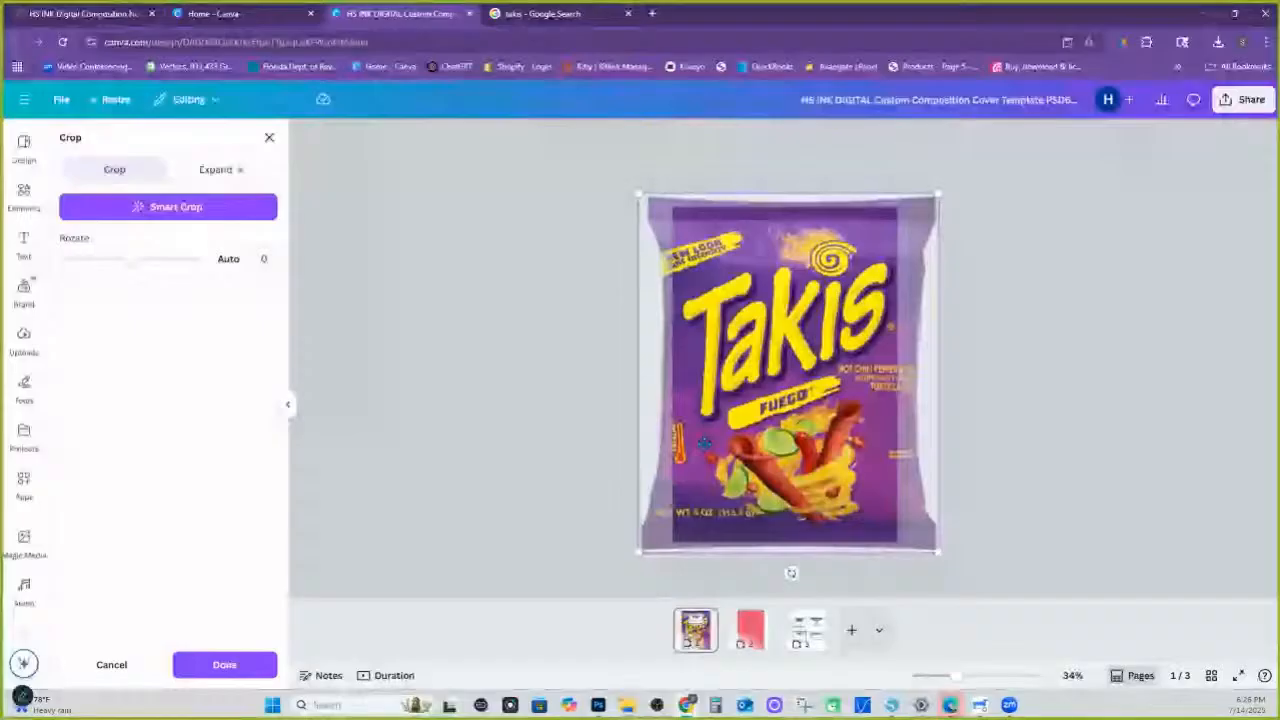
drag(705, 443, 712, 443)
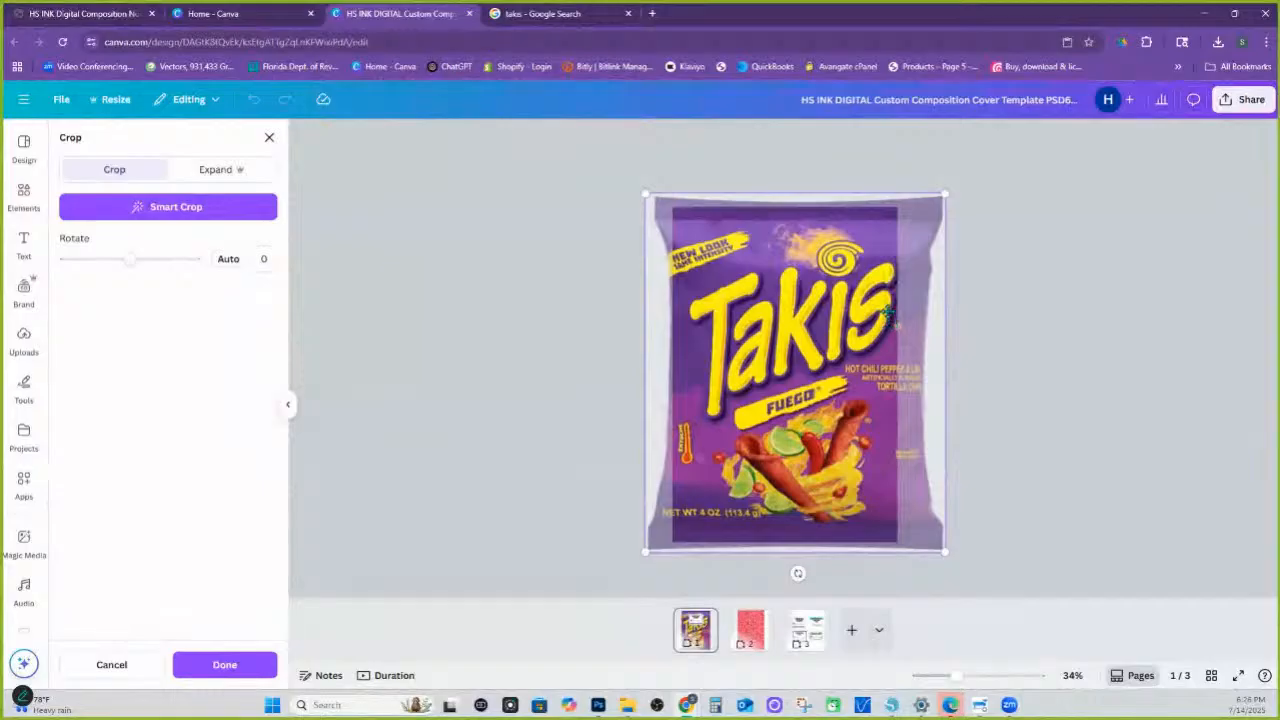
drag(946, 193, 934, 206)
right_click(936, 208)
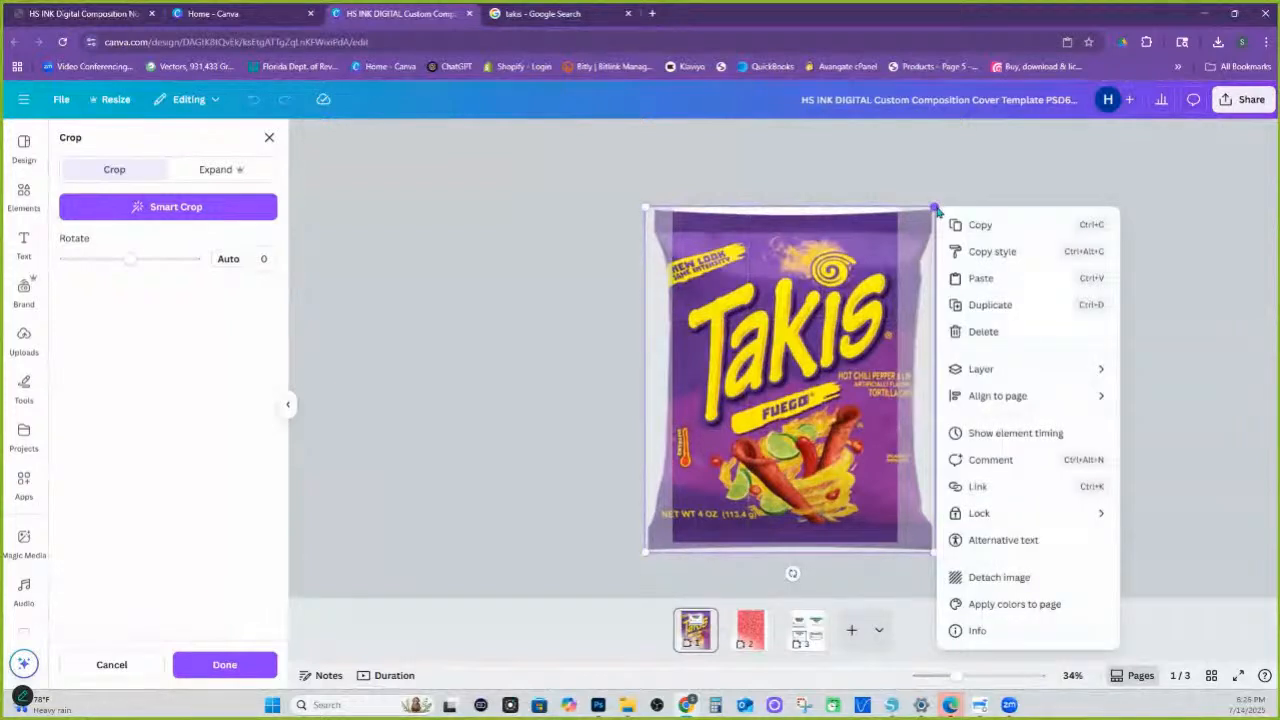
drag(849, 327, 842, 316)
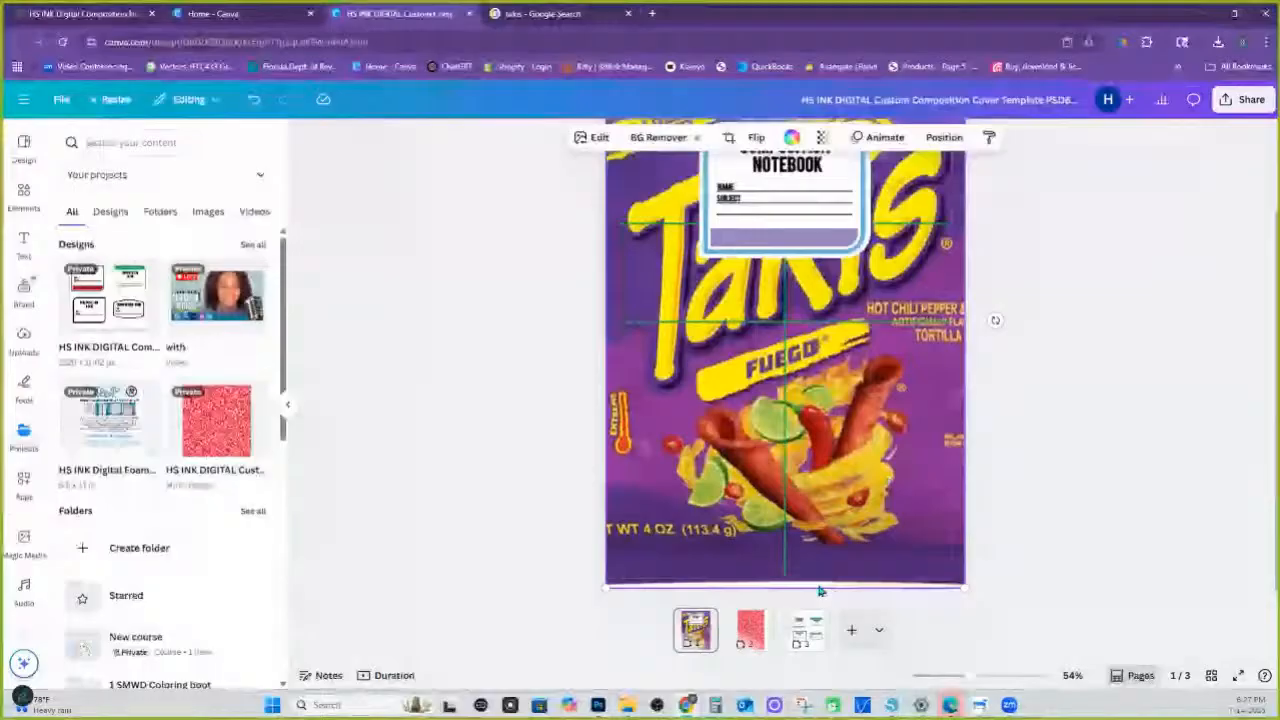
Reopen the Takis image crop, enlarge the image slightly to cover the white lower edge, and apply the crop.
double_click(808, 484)
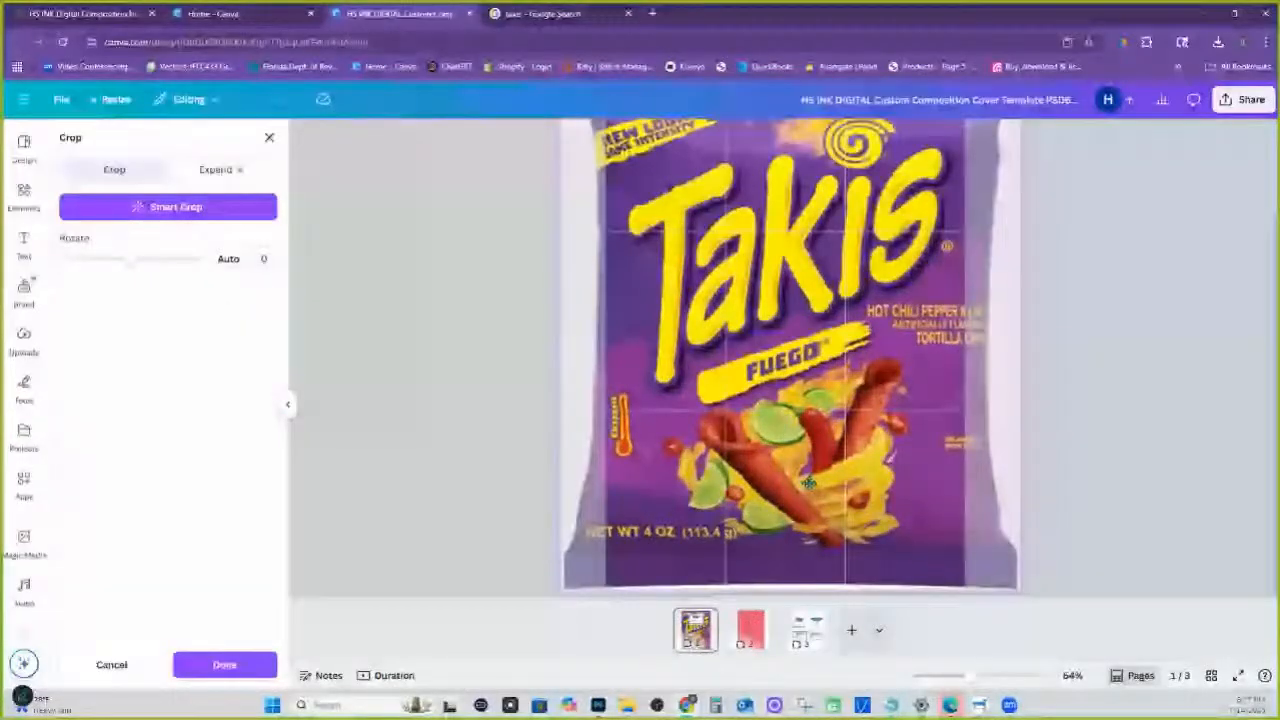
scroll(809, 483, up, 1)
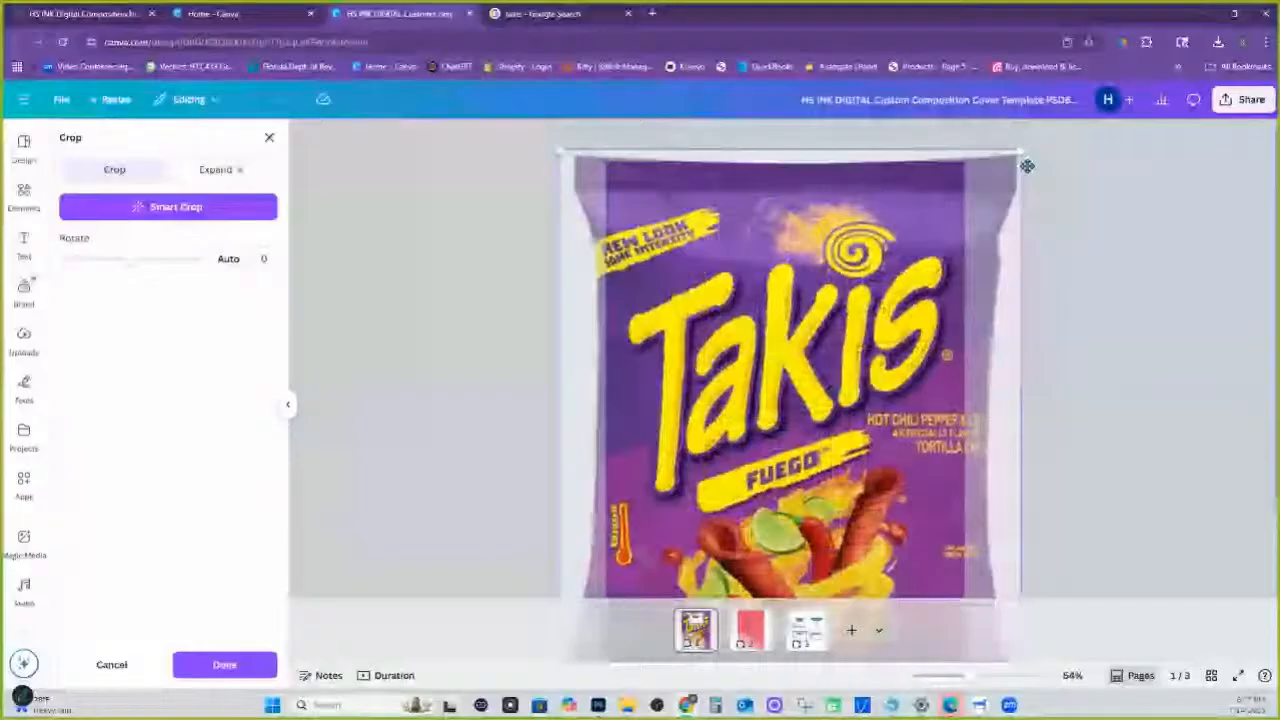
drag(1021, 152, 1027, 146)
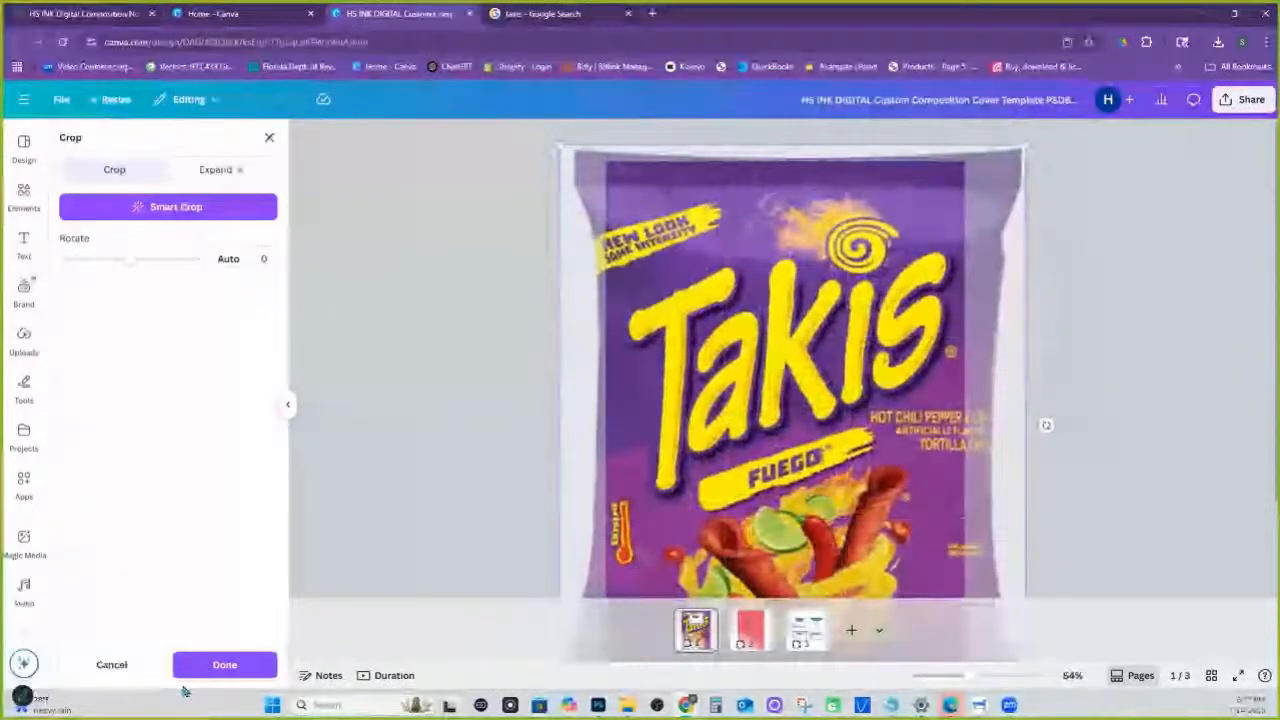
click(224, 668)
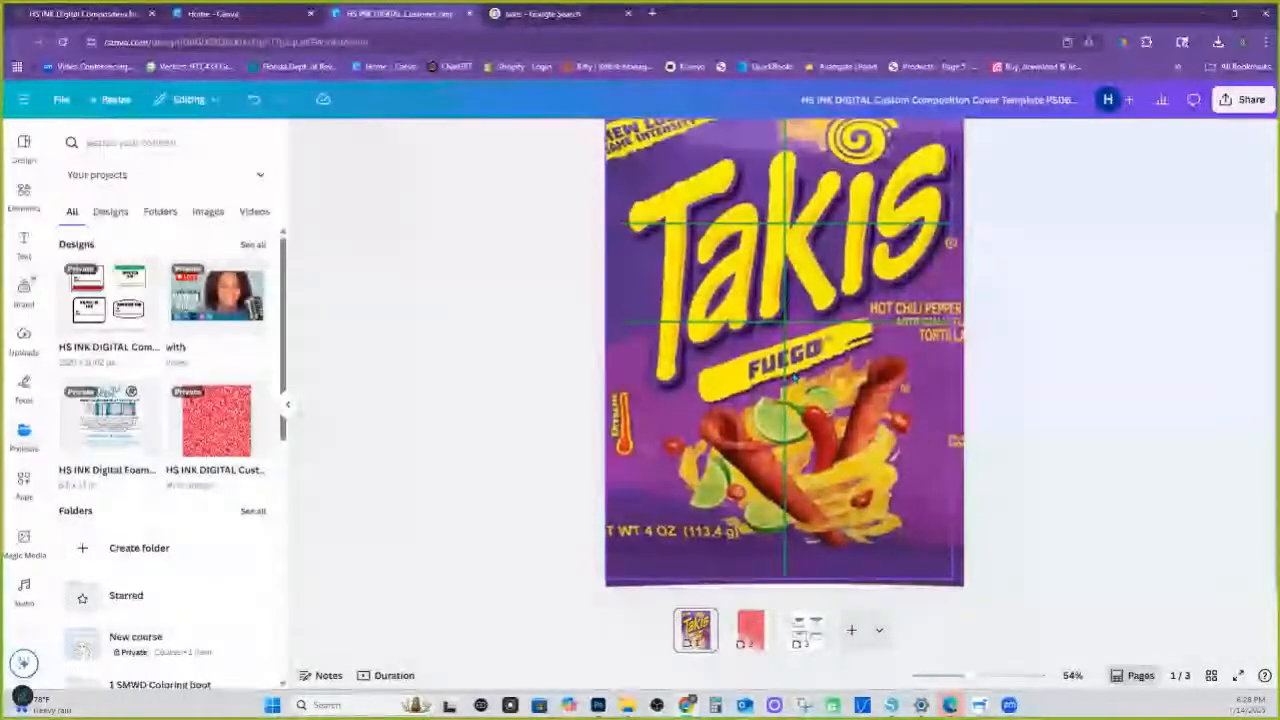
scroll(845, 190, up, 2)
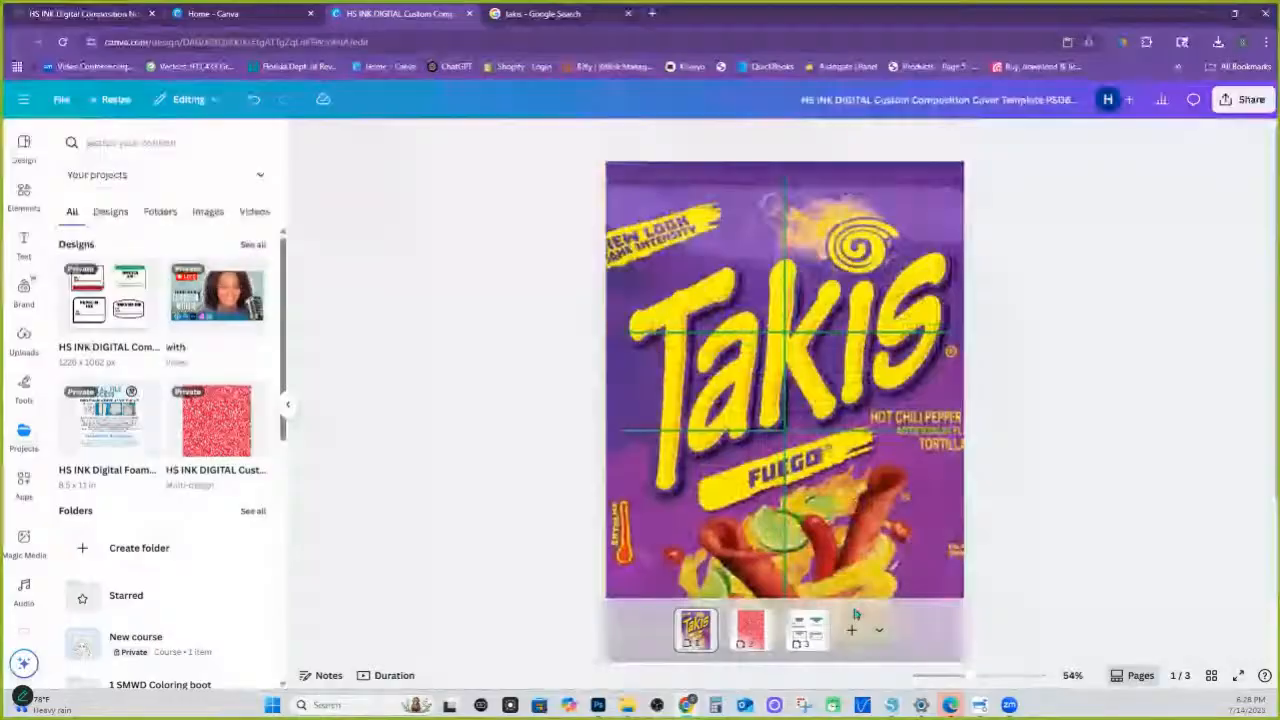
Switch to Silhouette Studio and slightly increase the scale of the Takis pattern fill on the first cover to hide its white edges.
click(892, 707)
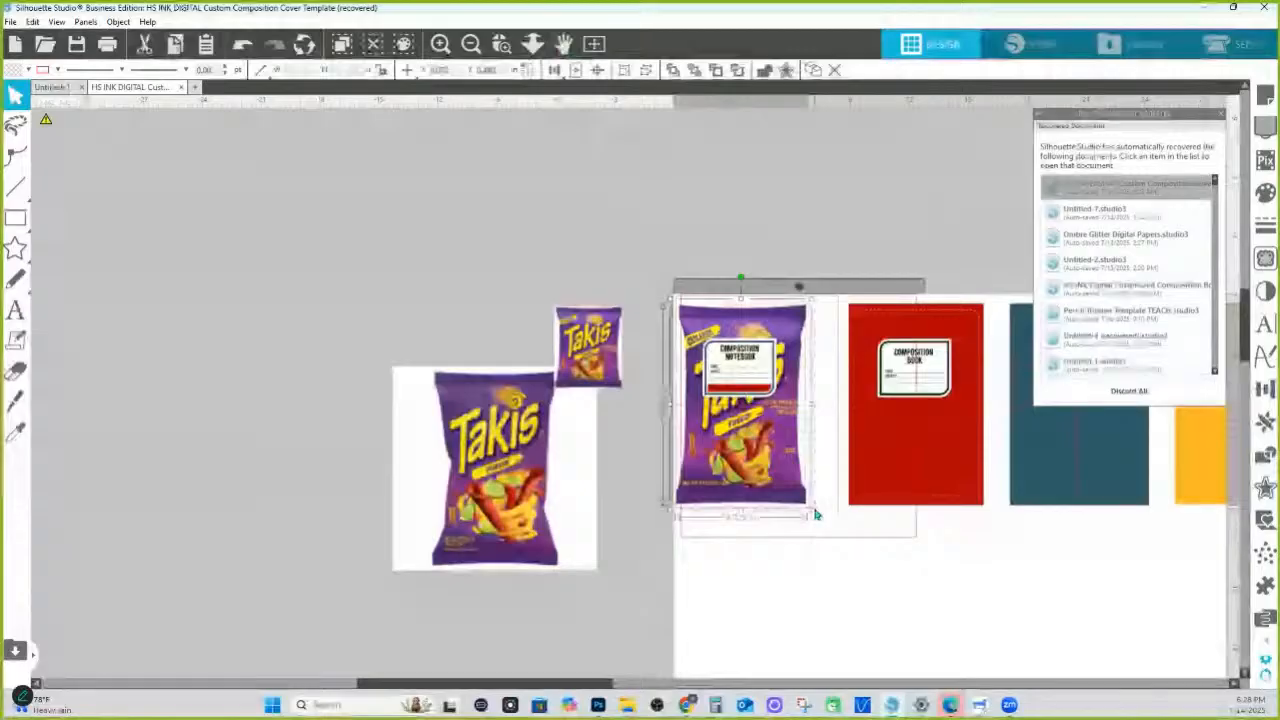
click(533, 44)
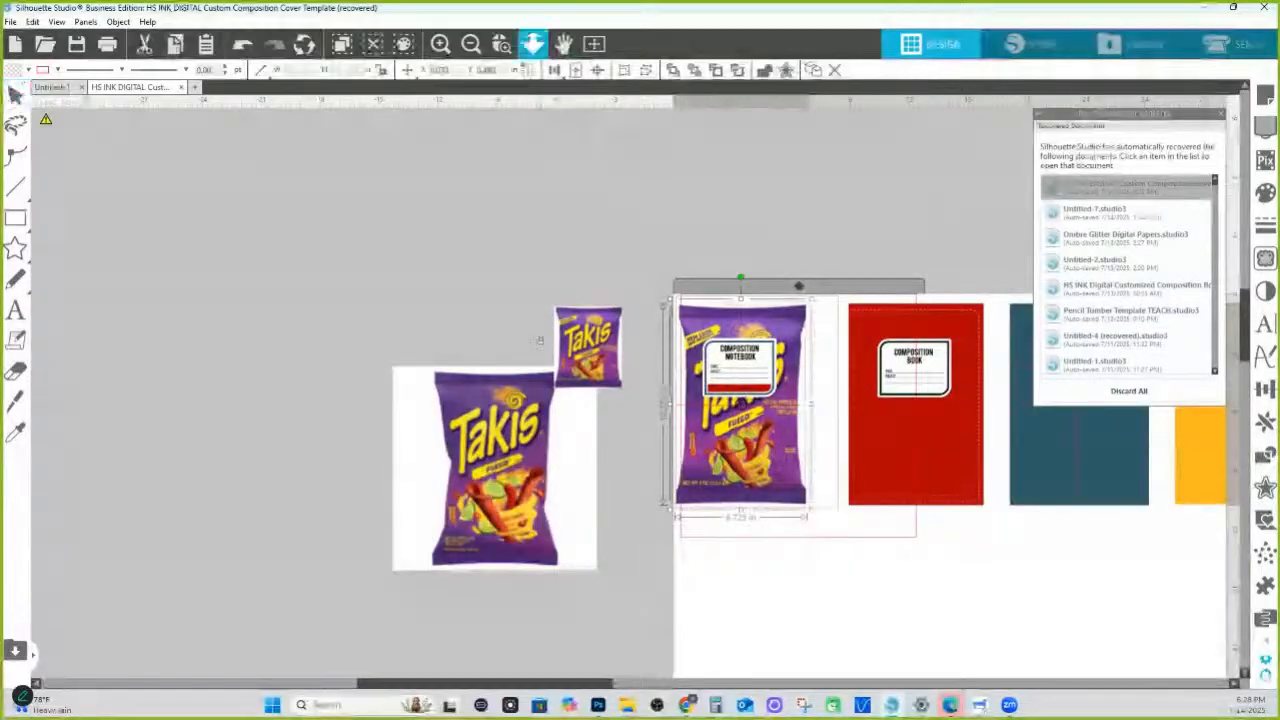
scroll(539, 340, down, 2)
click(610, 405)
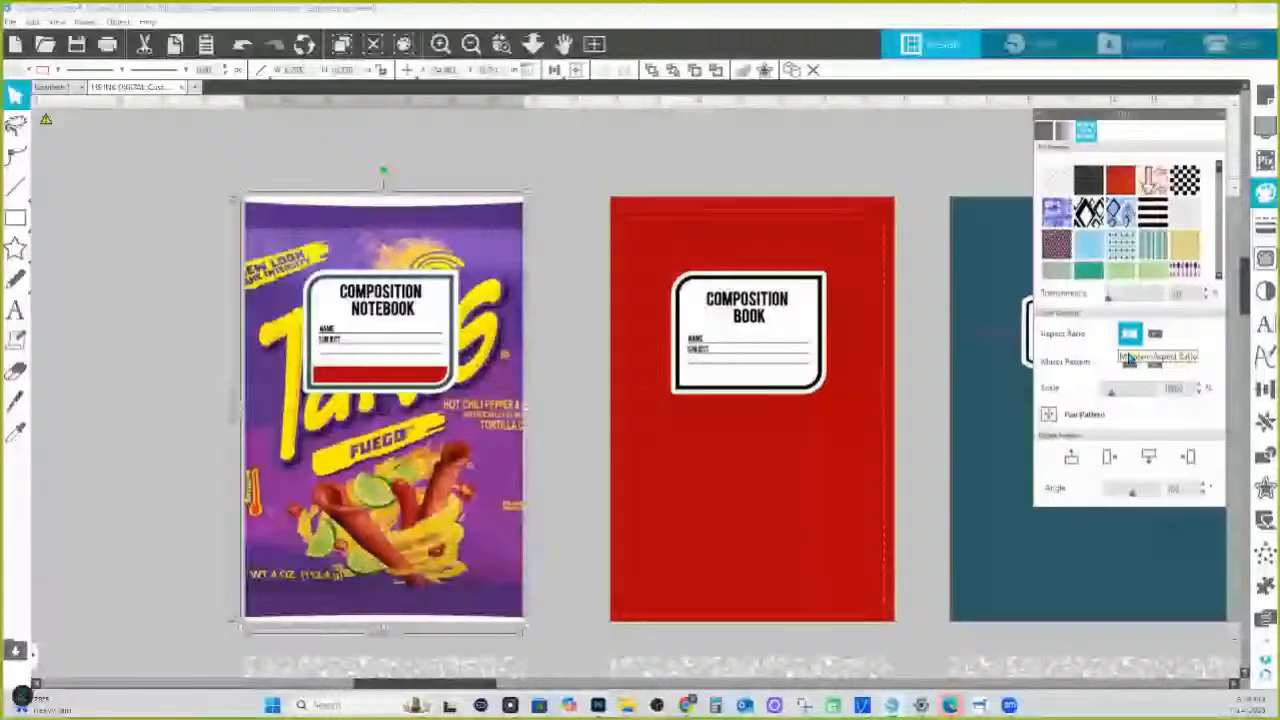
drag(1111, 392, 1113, 392)
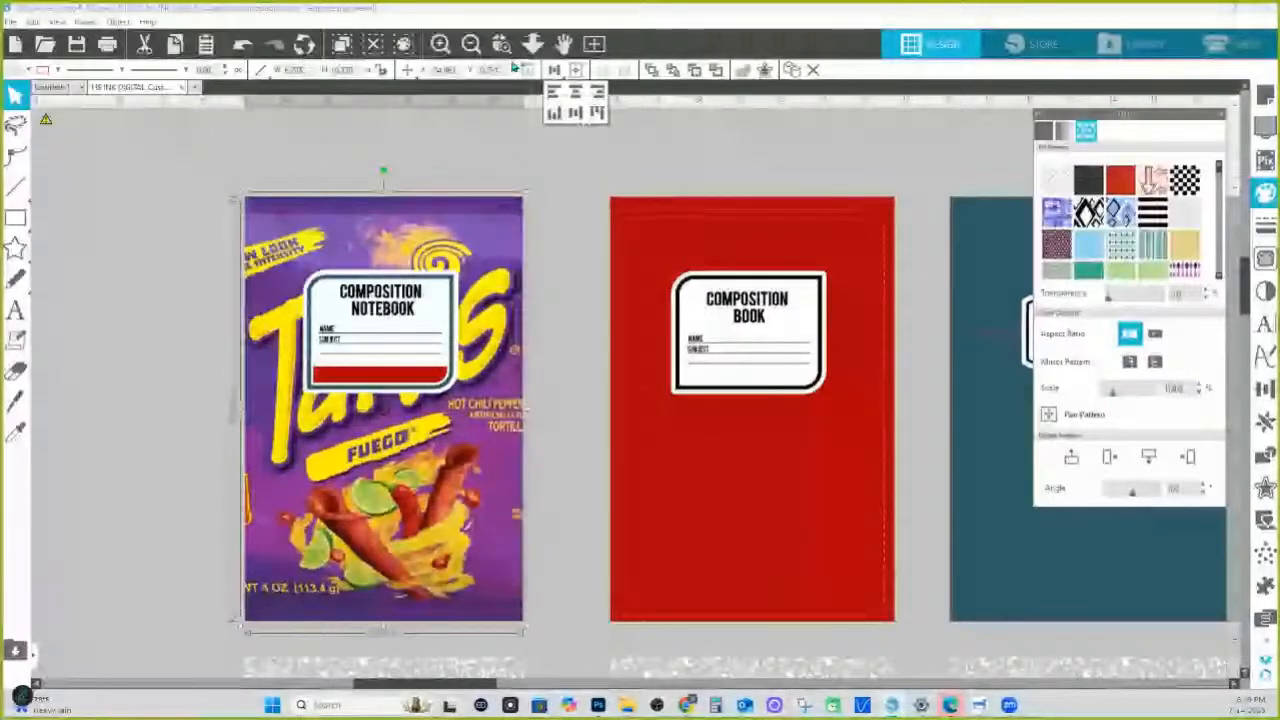
Move the composition notebook label off the first cover and slightly reduce the scale of that cover's Takis pattern fill.
drag(238, 221, 68, 281)
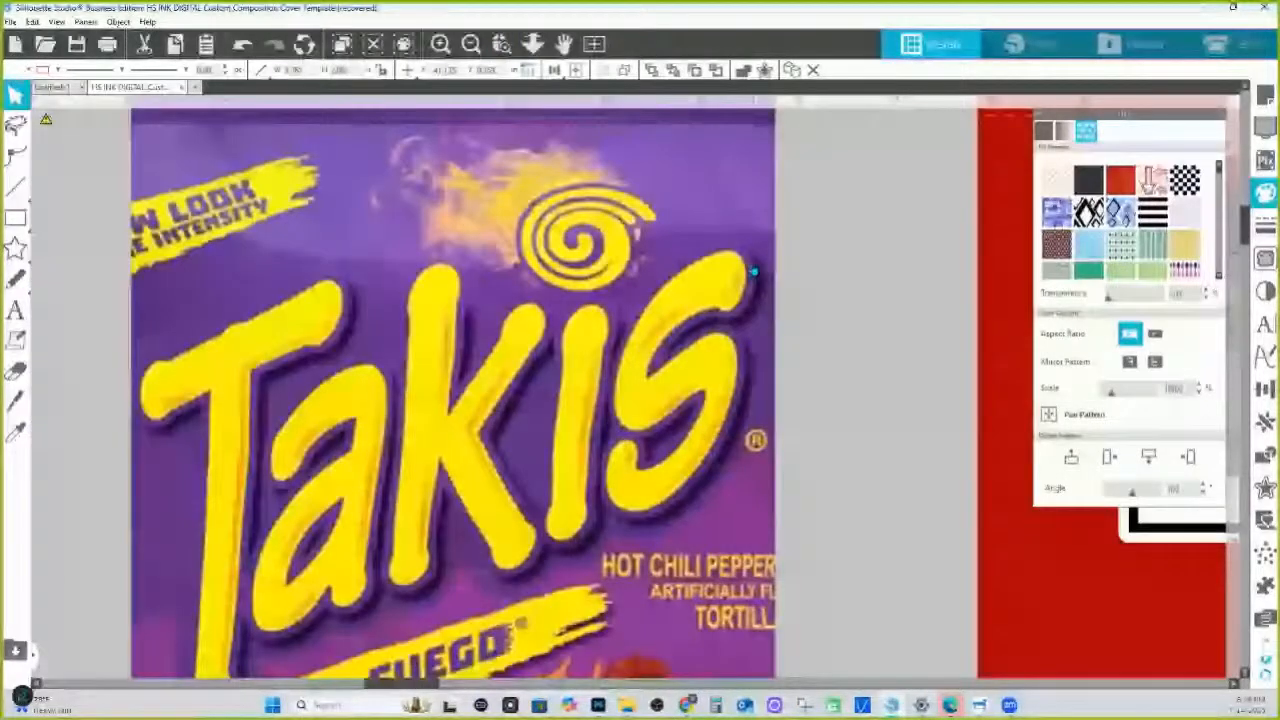
click(754, 271)
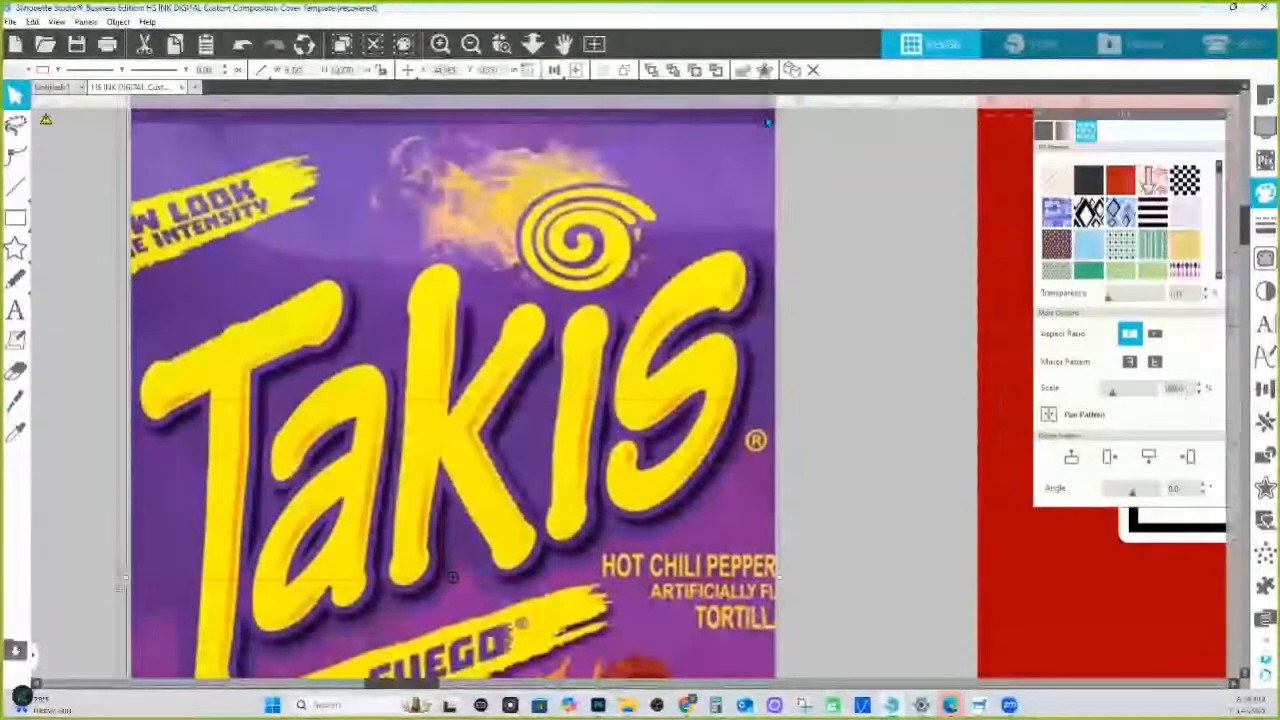
click(1199, 393)
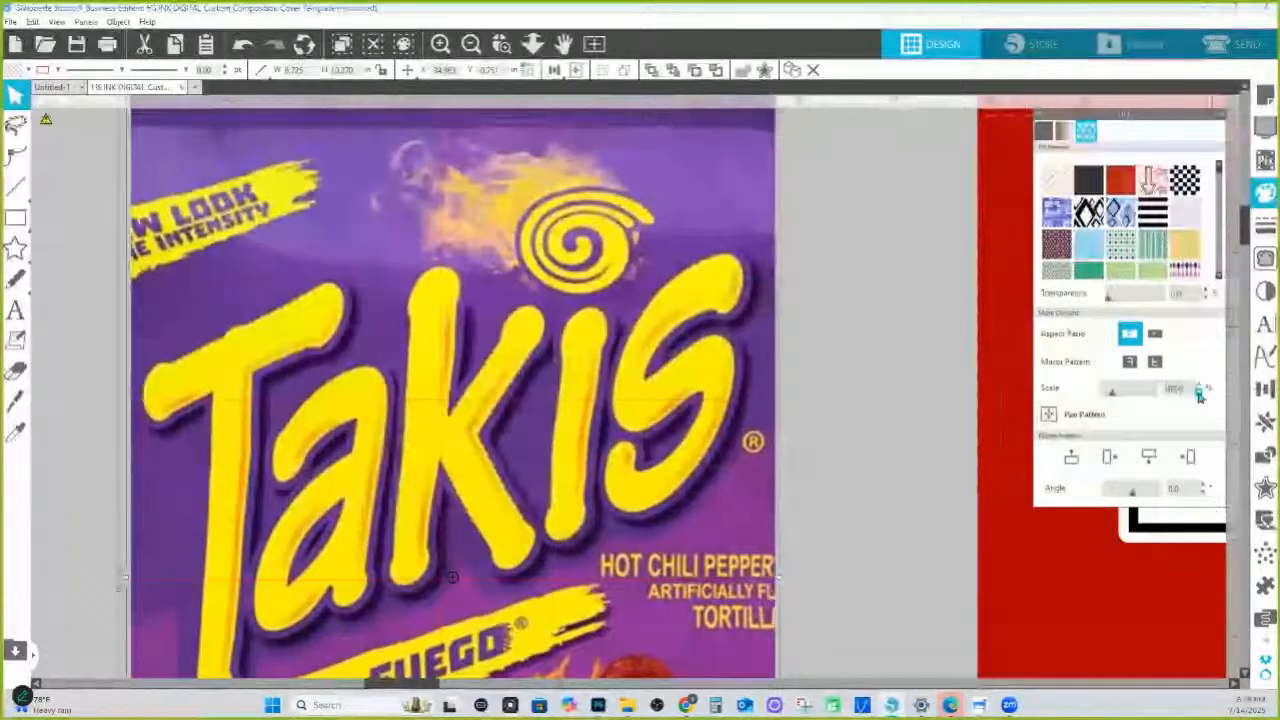
click(1199, 394)
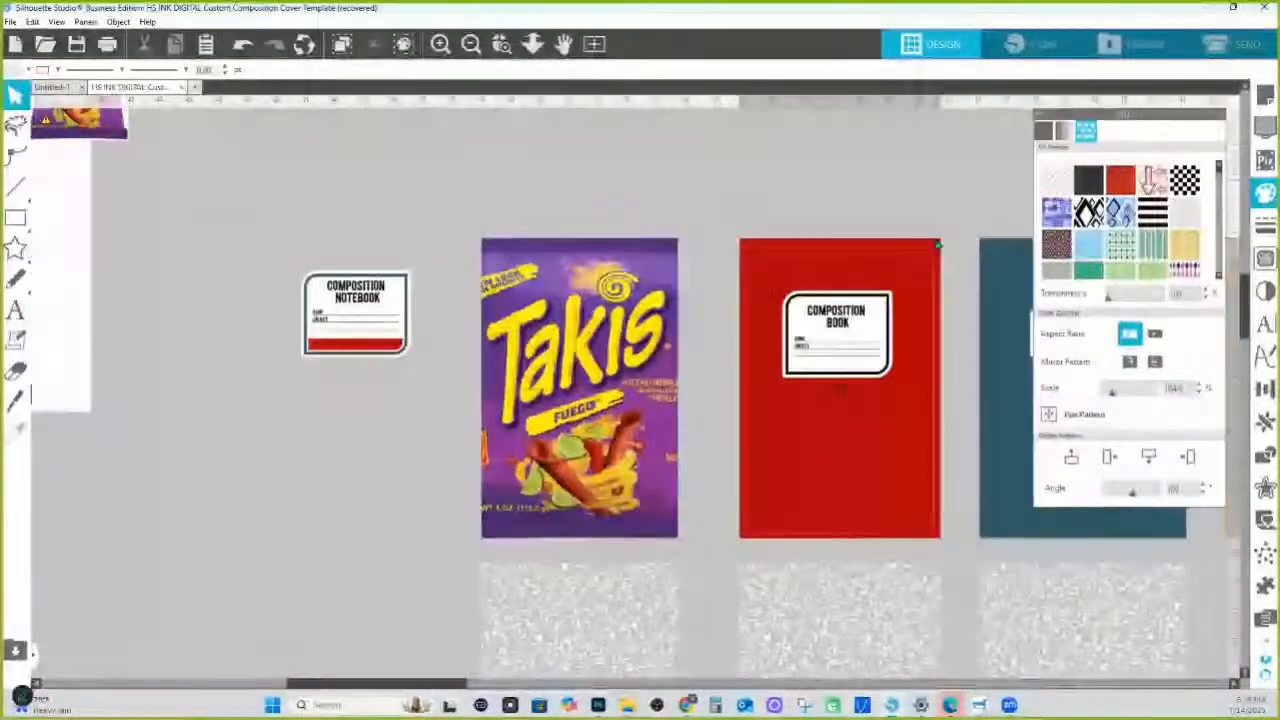
Fill the red second cover and the blue third cover with the Takis pattern used on the first cover.
key(space)
drag(907, 321, 692, 313)
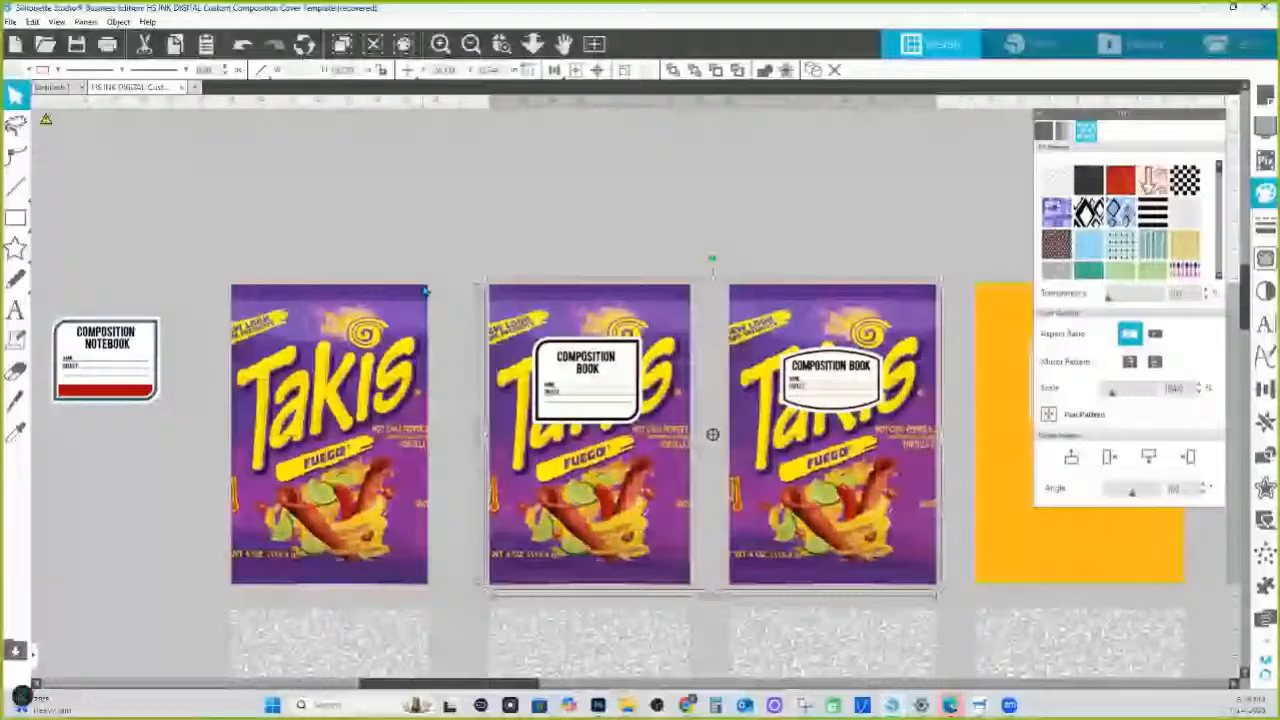
drag(420, 682, 330, 682)
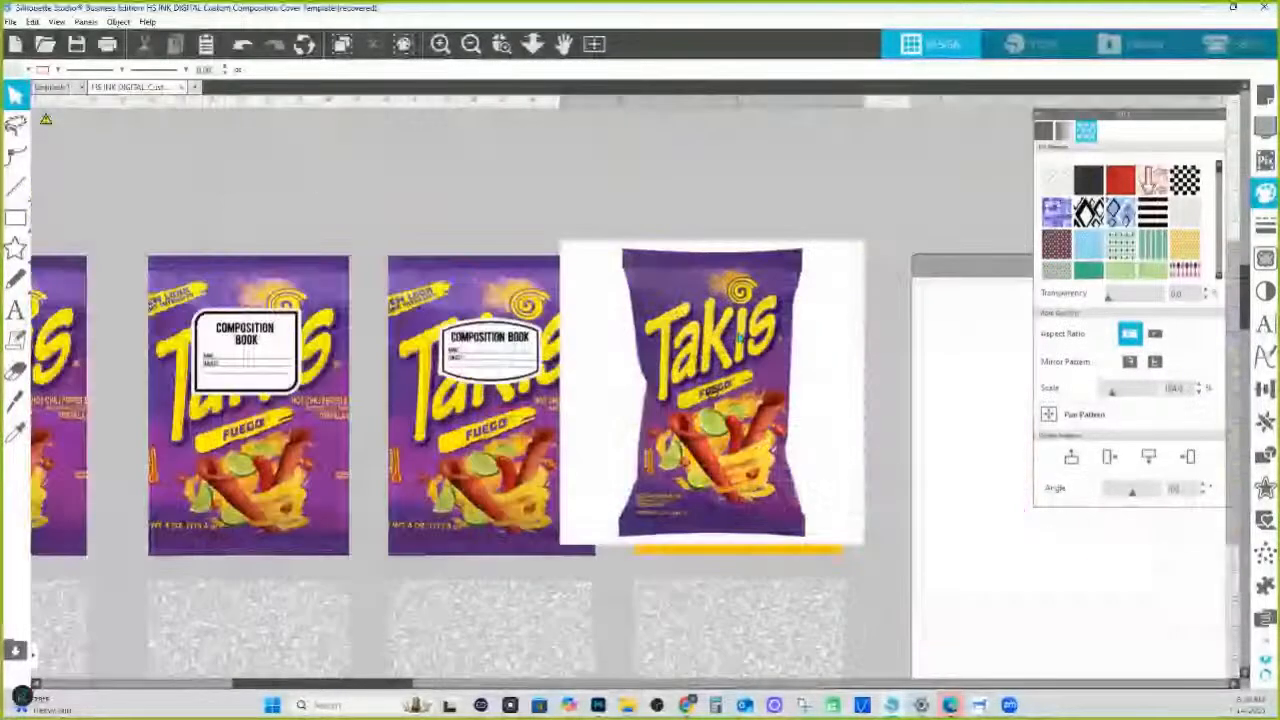
Send the Takis bag image behind the yellow cover and enlarge it until the bag extends past the cover's upper and lower edges.
right_click(777, 330)
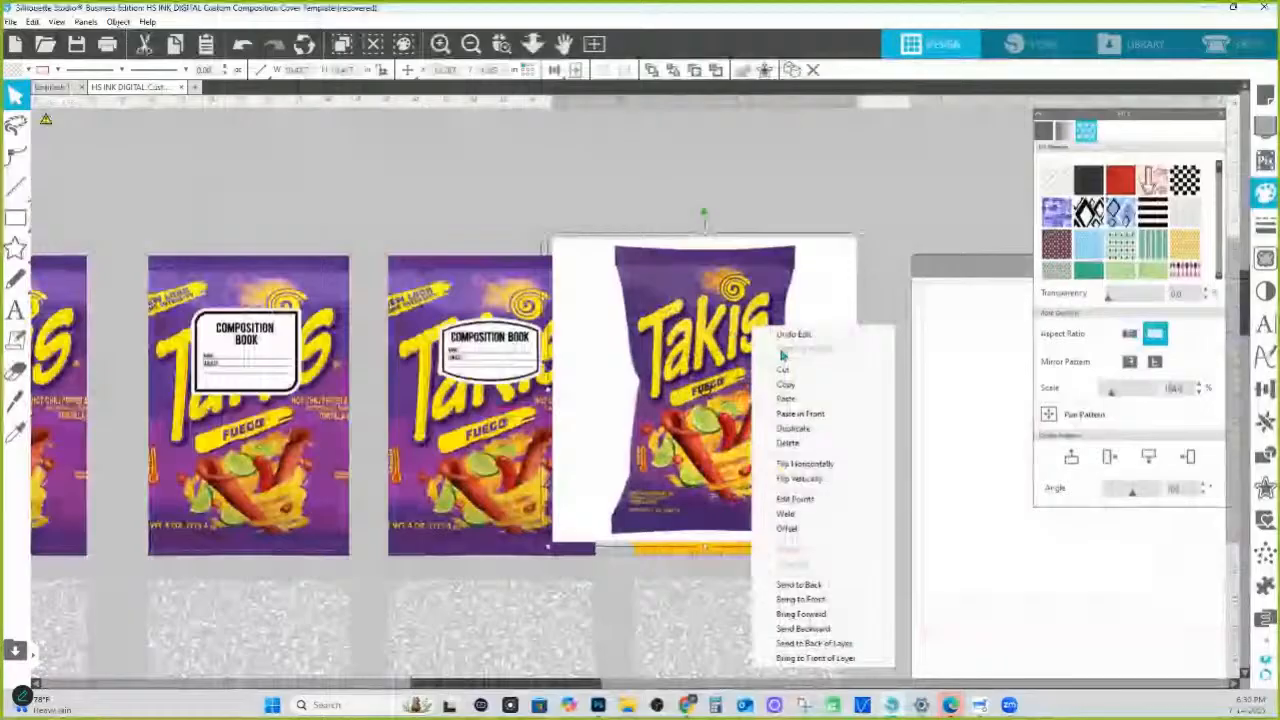
click(799, 584)
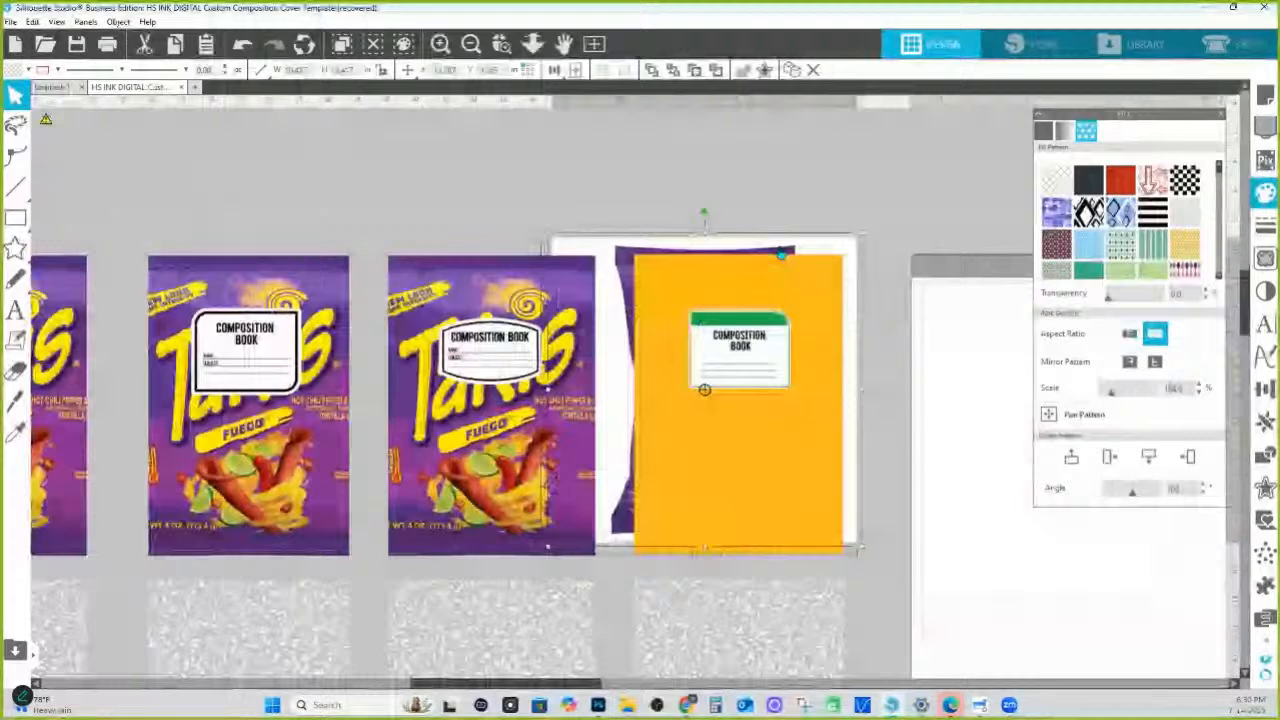
drag(855, 549, 893, 577)
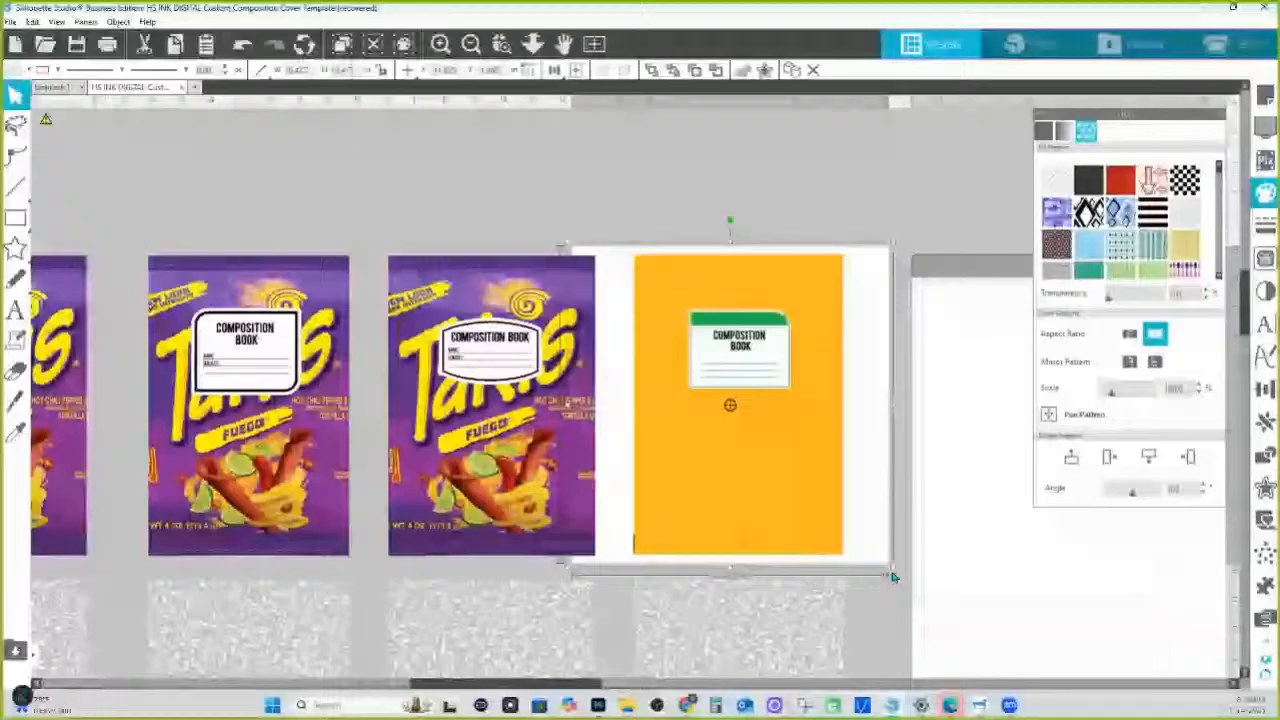
key(ctrl+z)
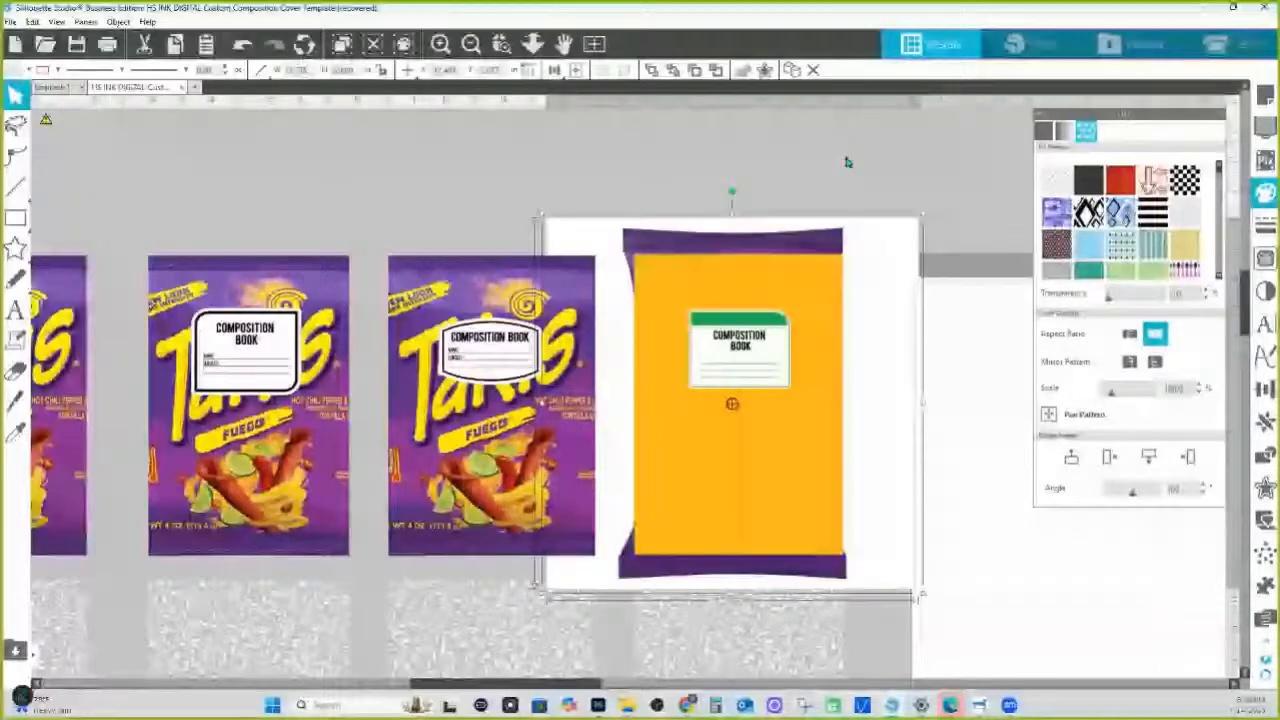
Crop the enlarged Takis image to the outline of the yellow cover.
click(846, 162)
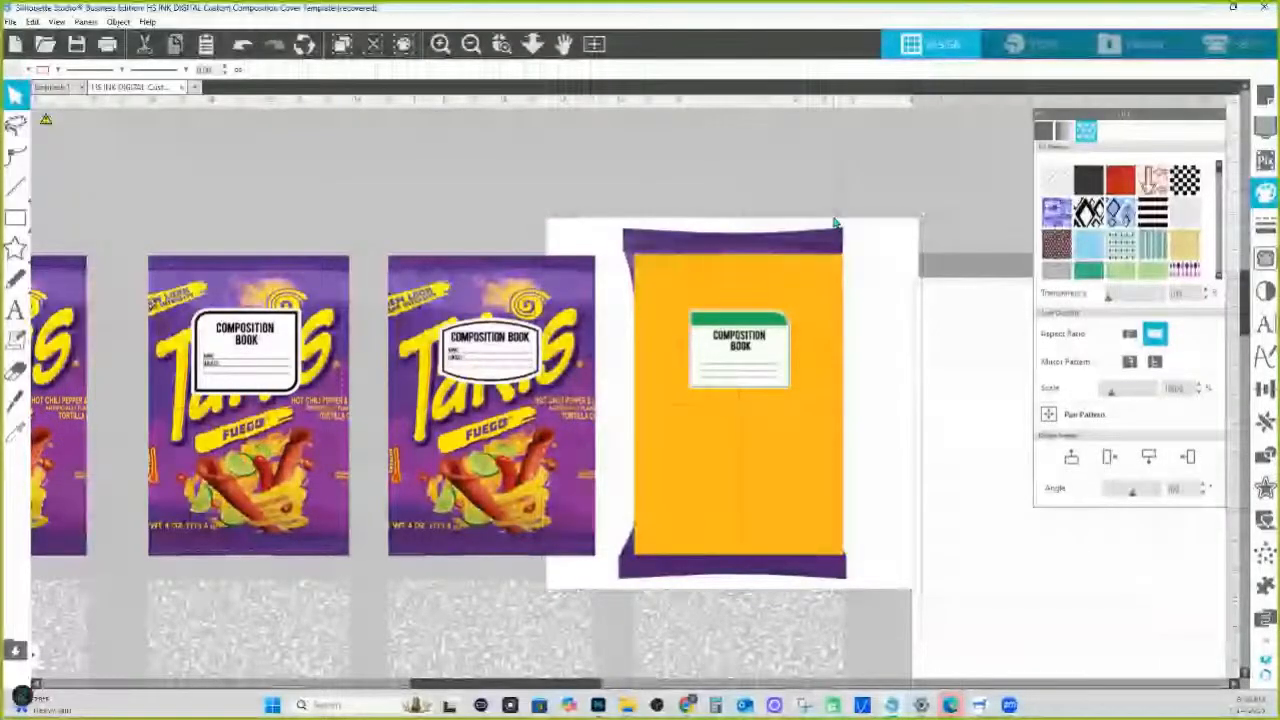
click(835, 222)
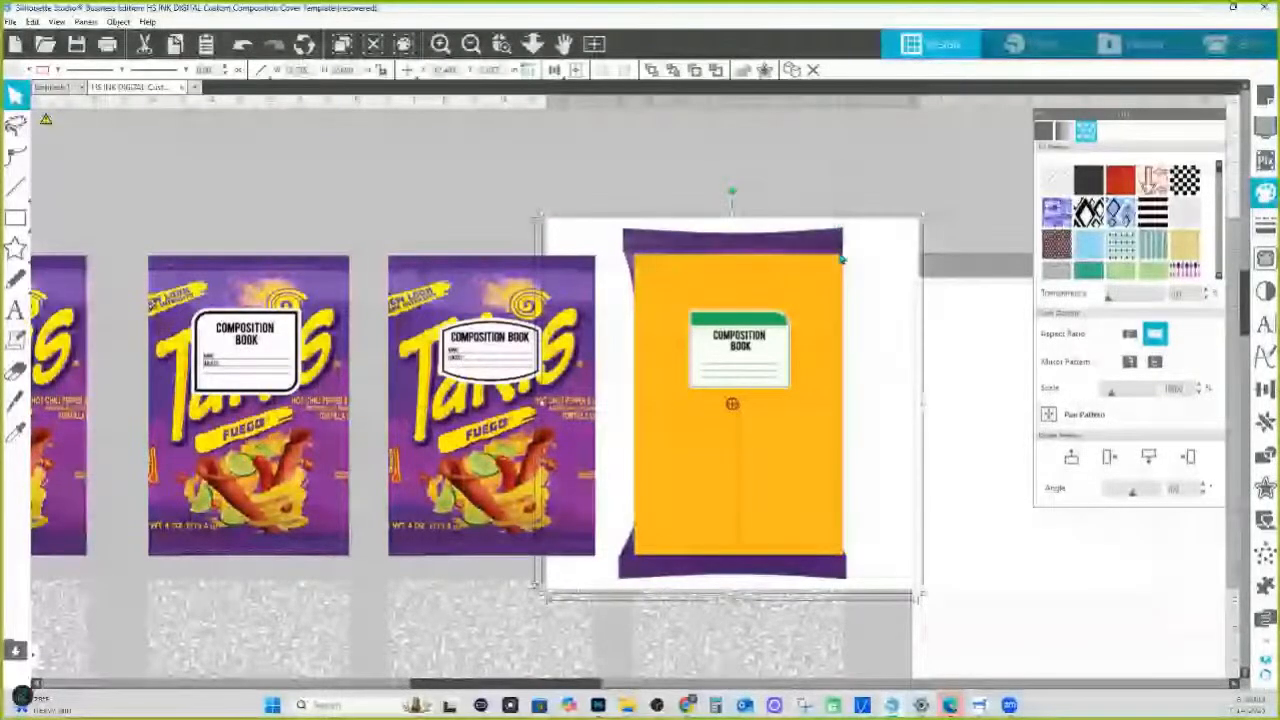
click(1263, 457)
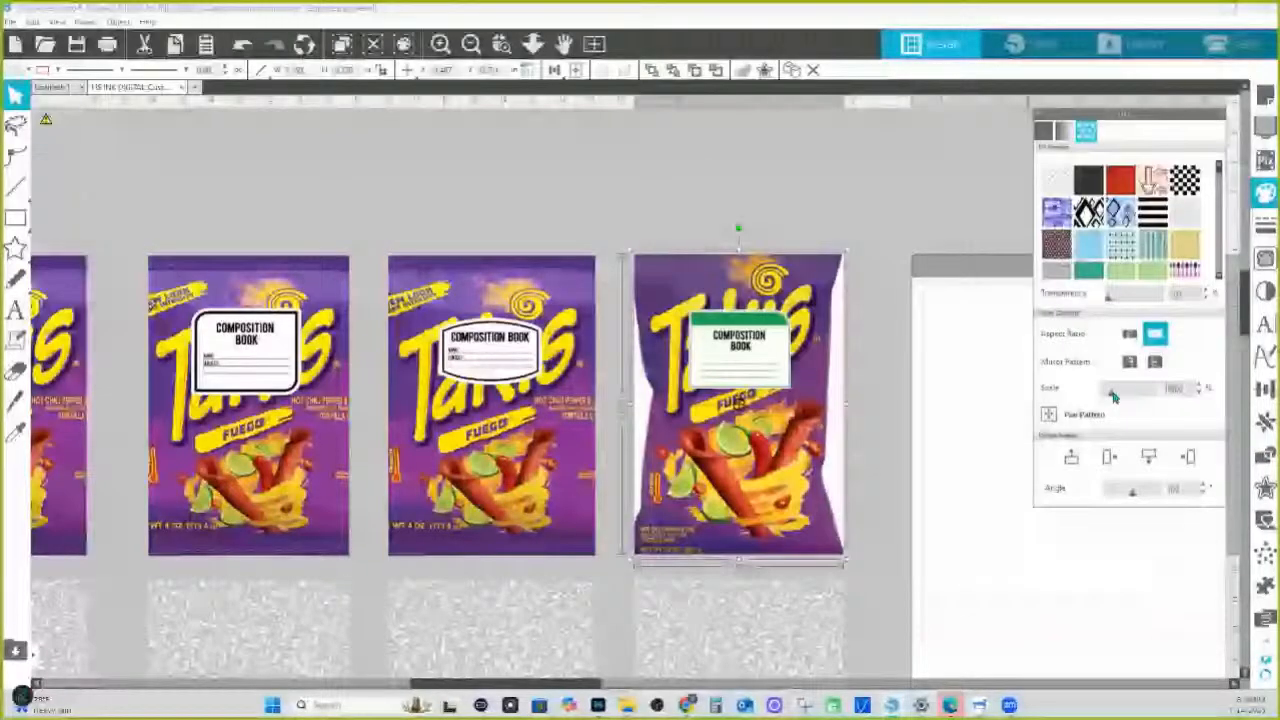
Set the cropped Takis image's pattern scale to 126% and pan the pattern downward on the cover to bring the logo into view.
drag(1113, 396, 1114, 397)
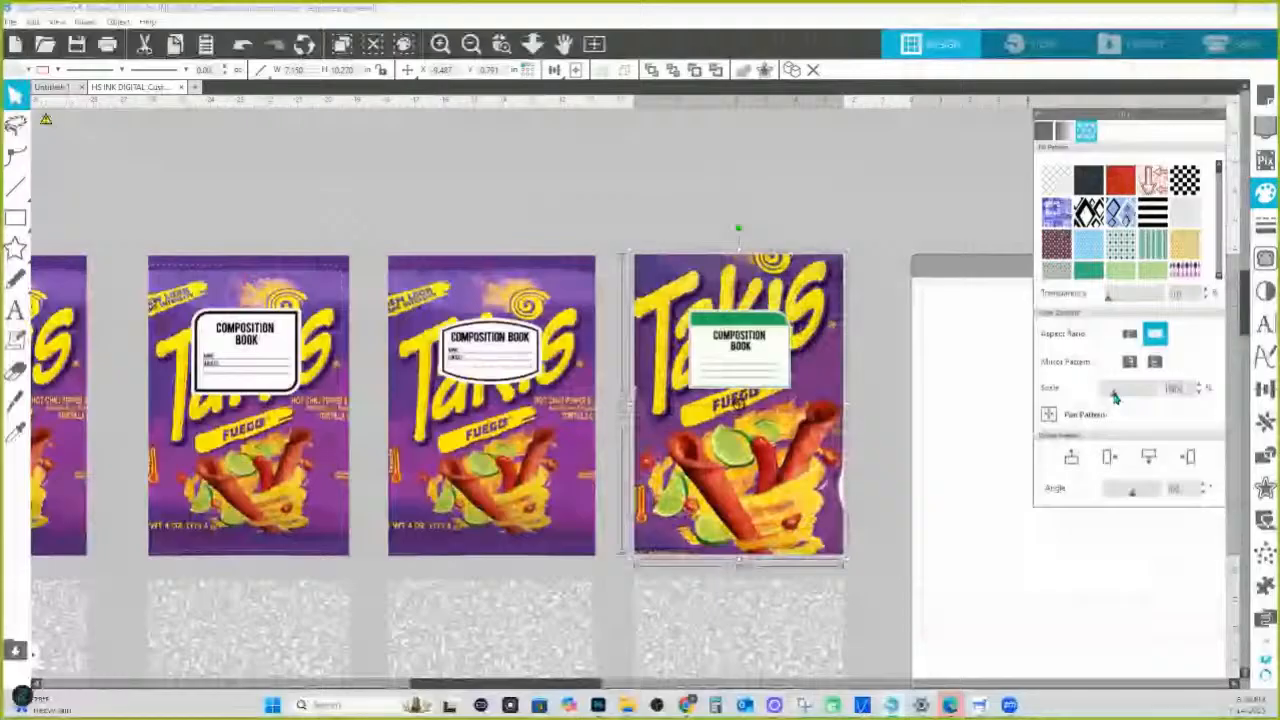
drag(1115, 397, 1116, 397)
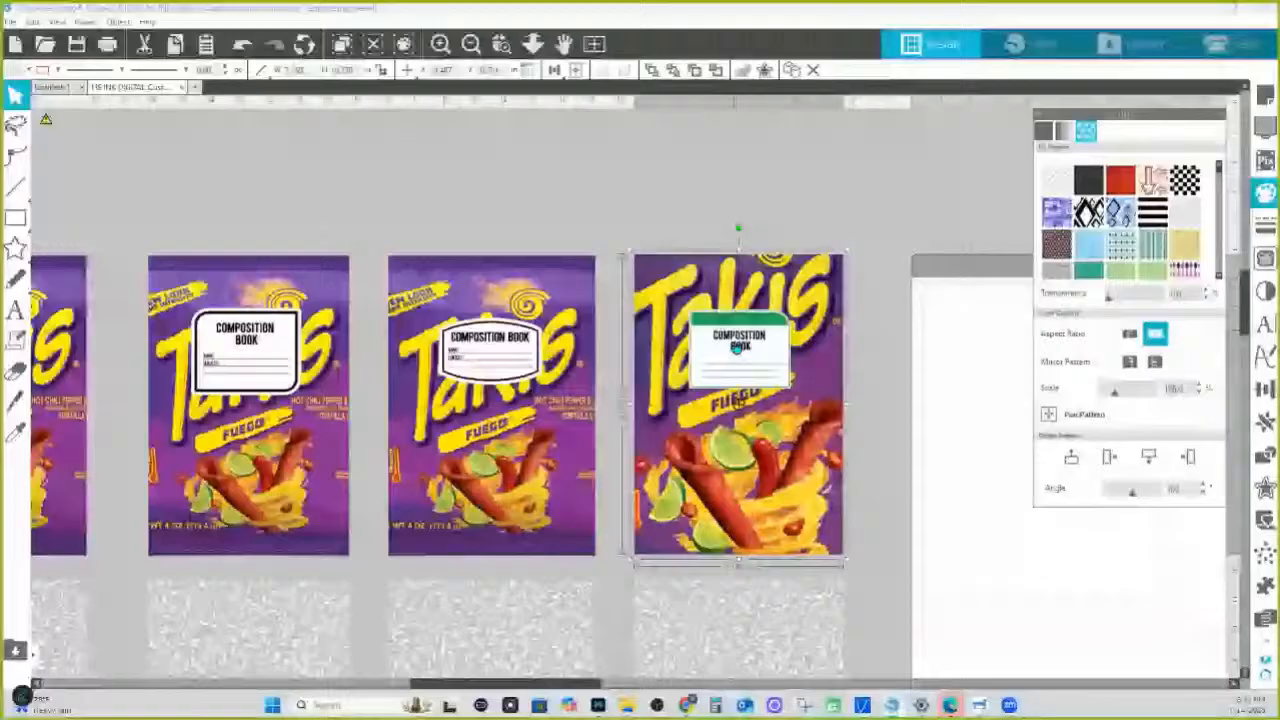
drag(738, 345, 740, 436)
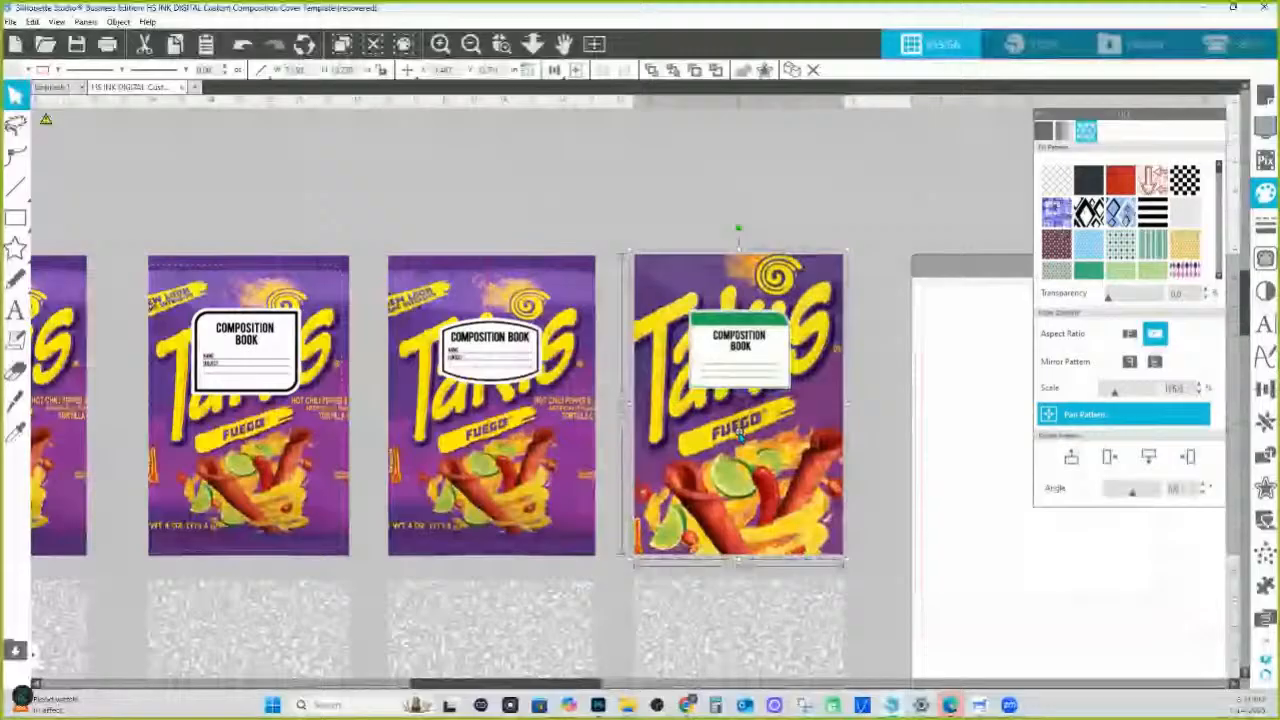
click(740, 432)
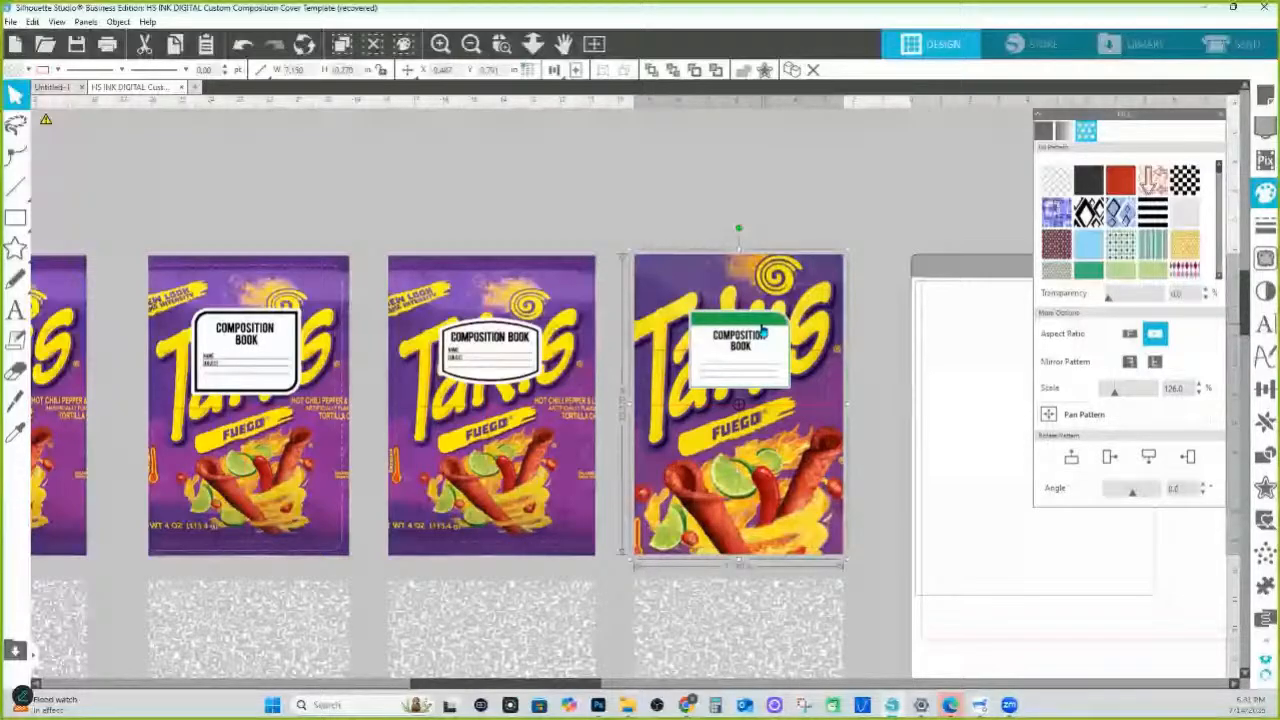
click(763, 330)
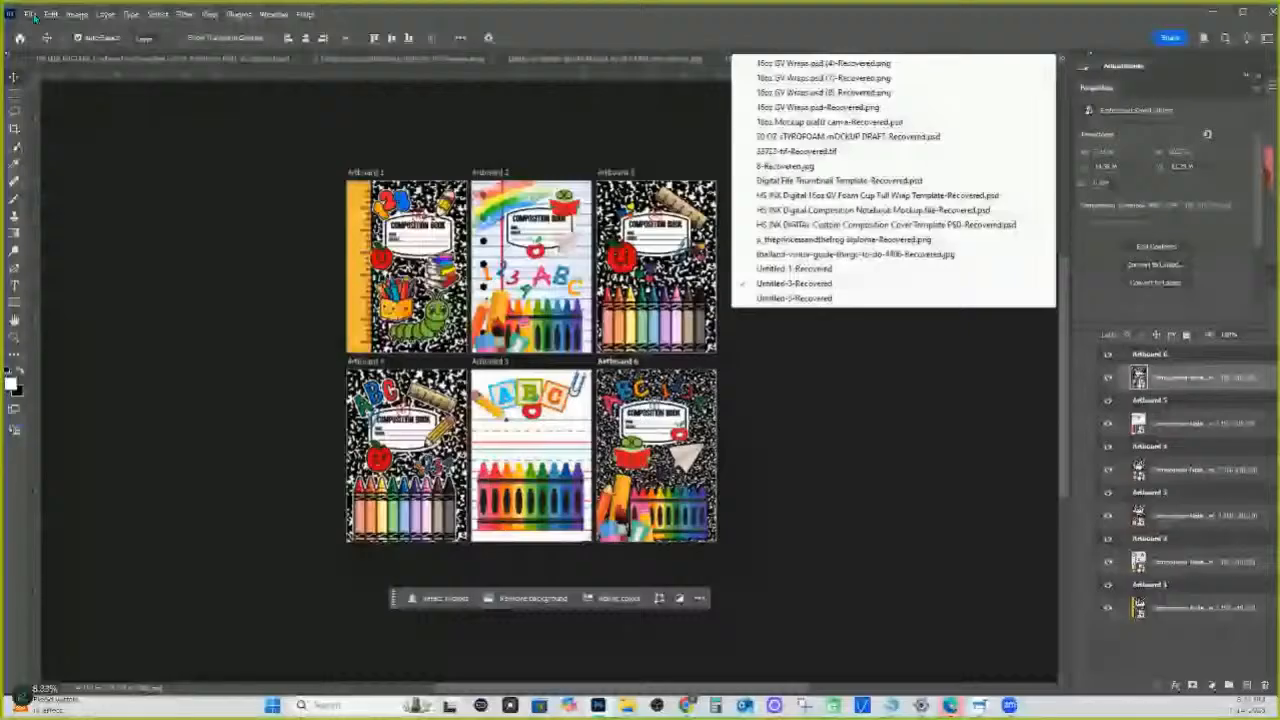
Switch to Photoshop and open the HS INK DIGITAL 6.900 Composition Cover Template PSD.
click(30, 14)
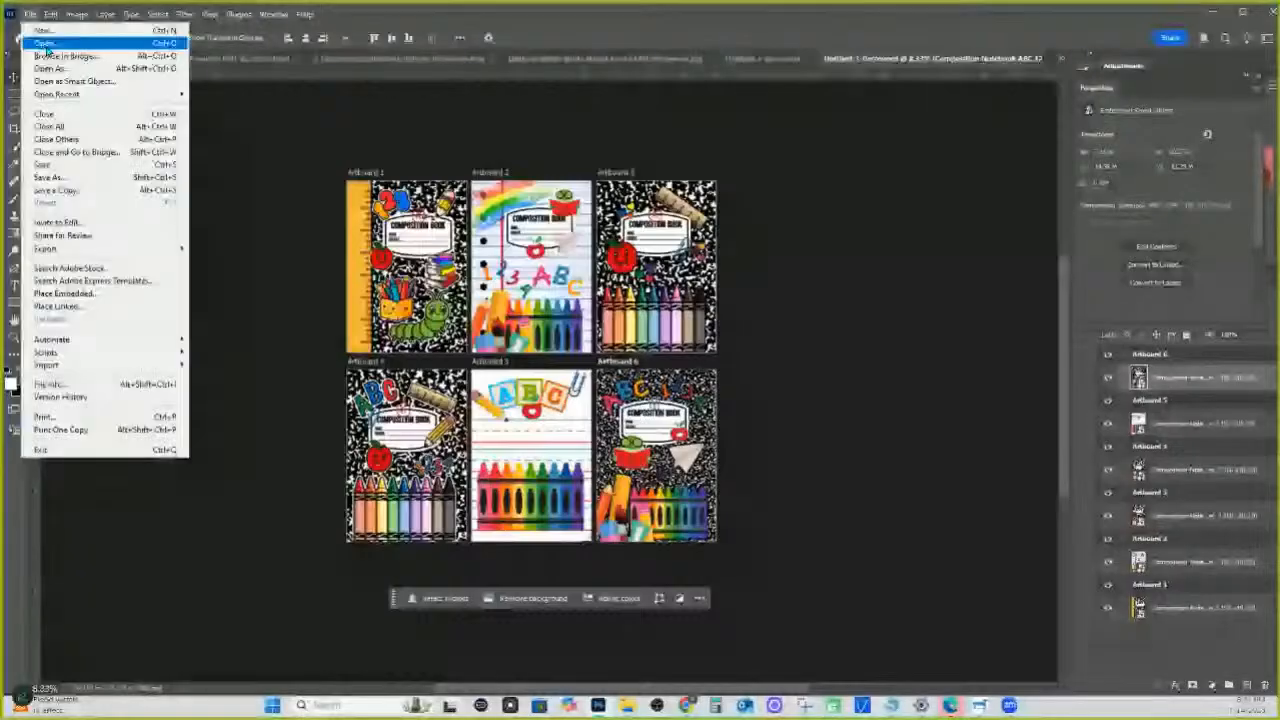
click(45, 44)
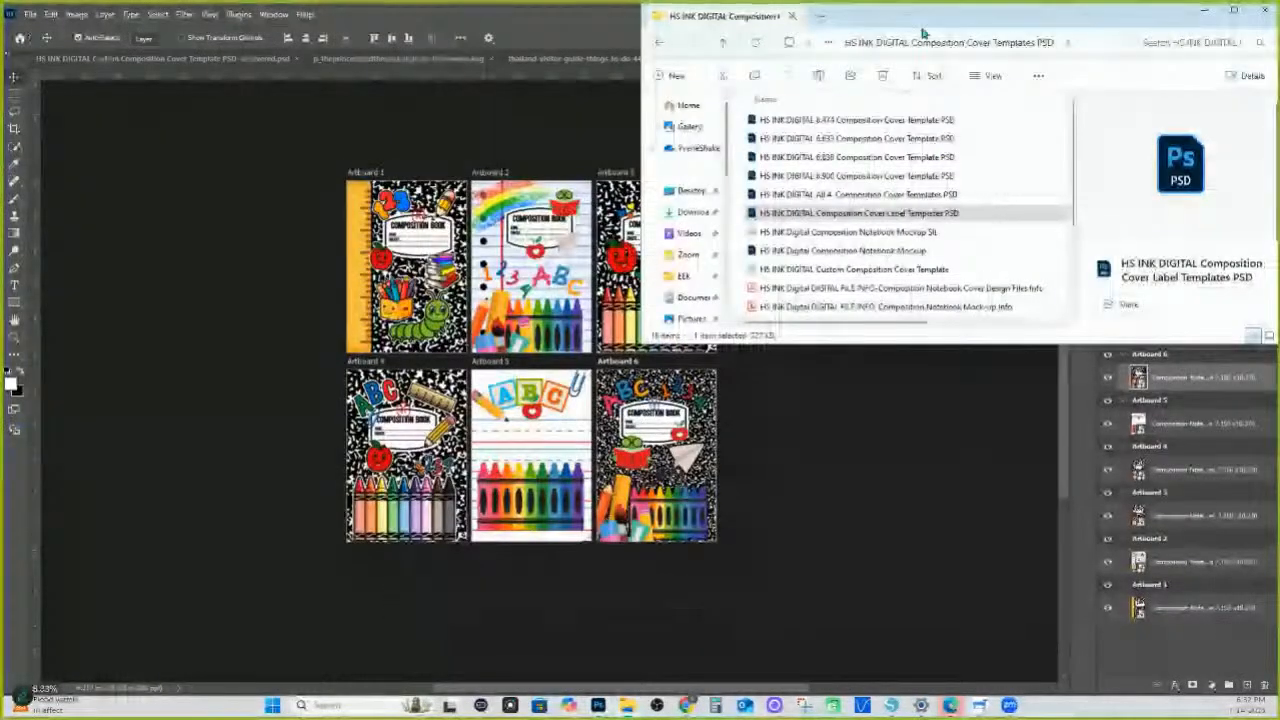
click(857, 216)
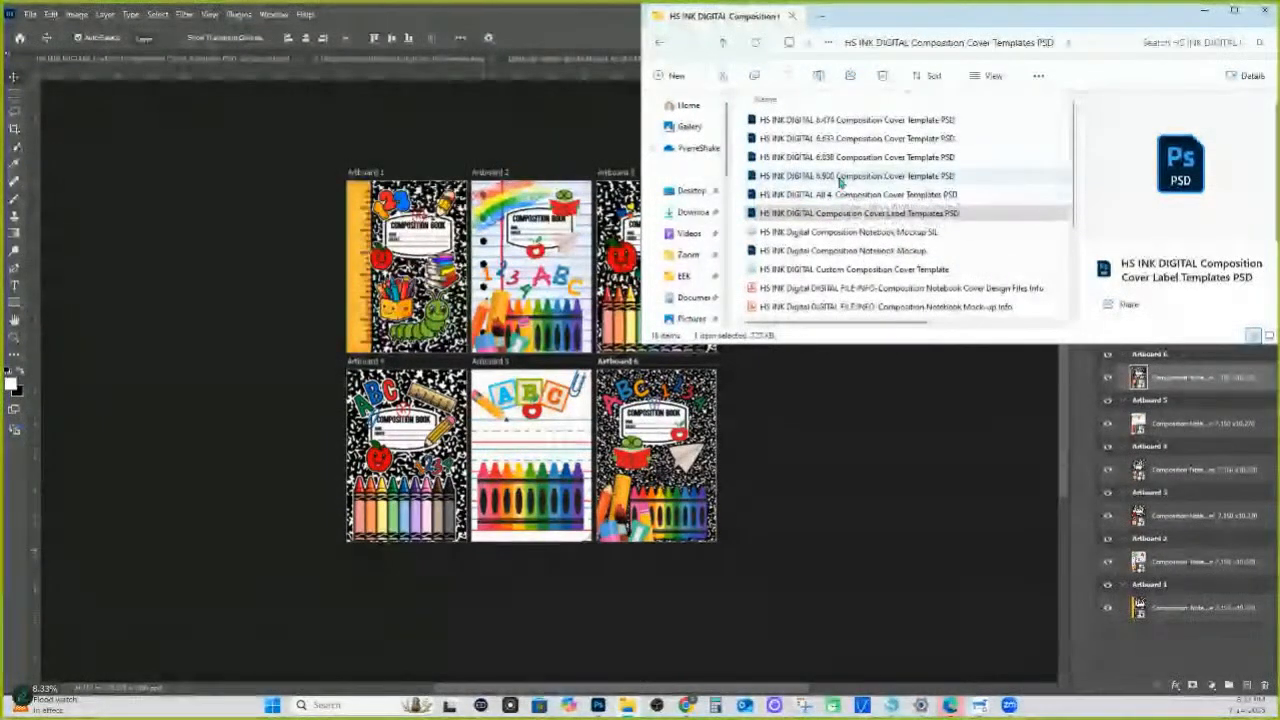
double_click(858, 177)
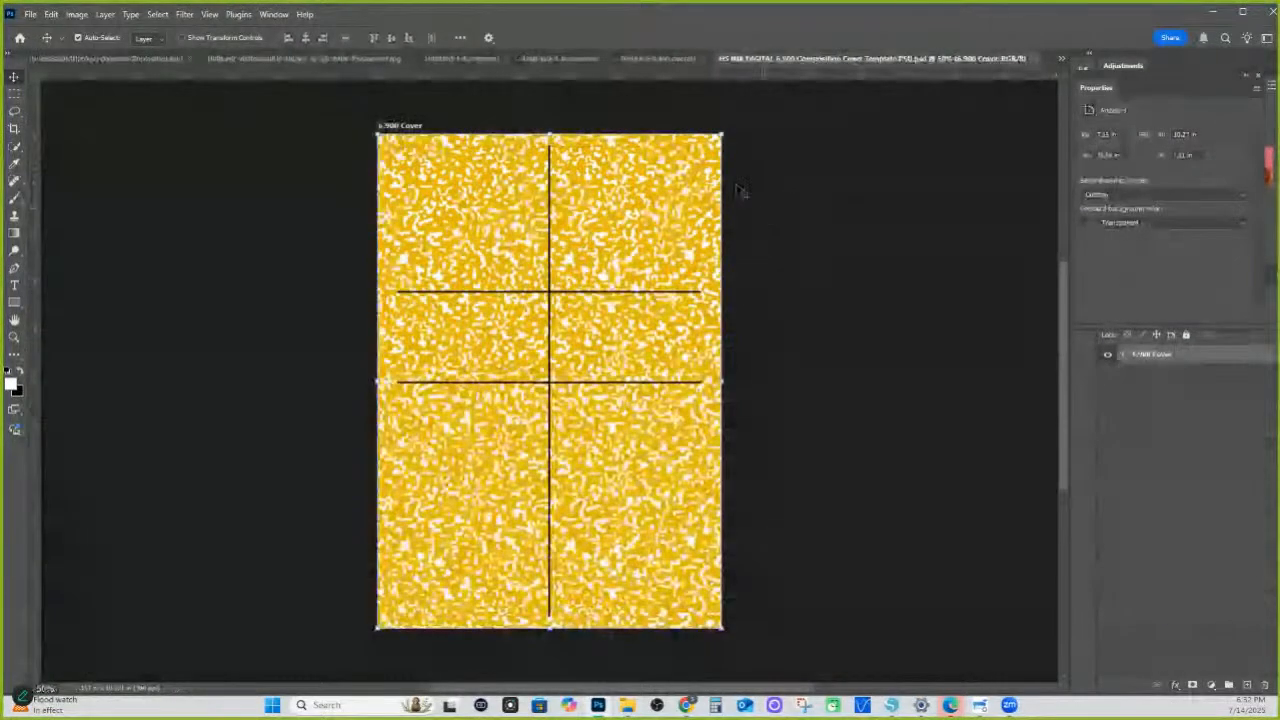
right_click(761, 167)
right_click(658, 316)
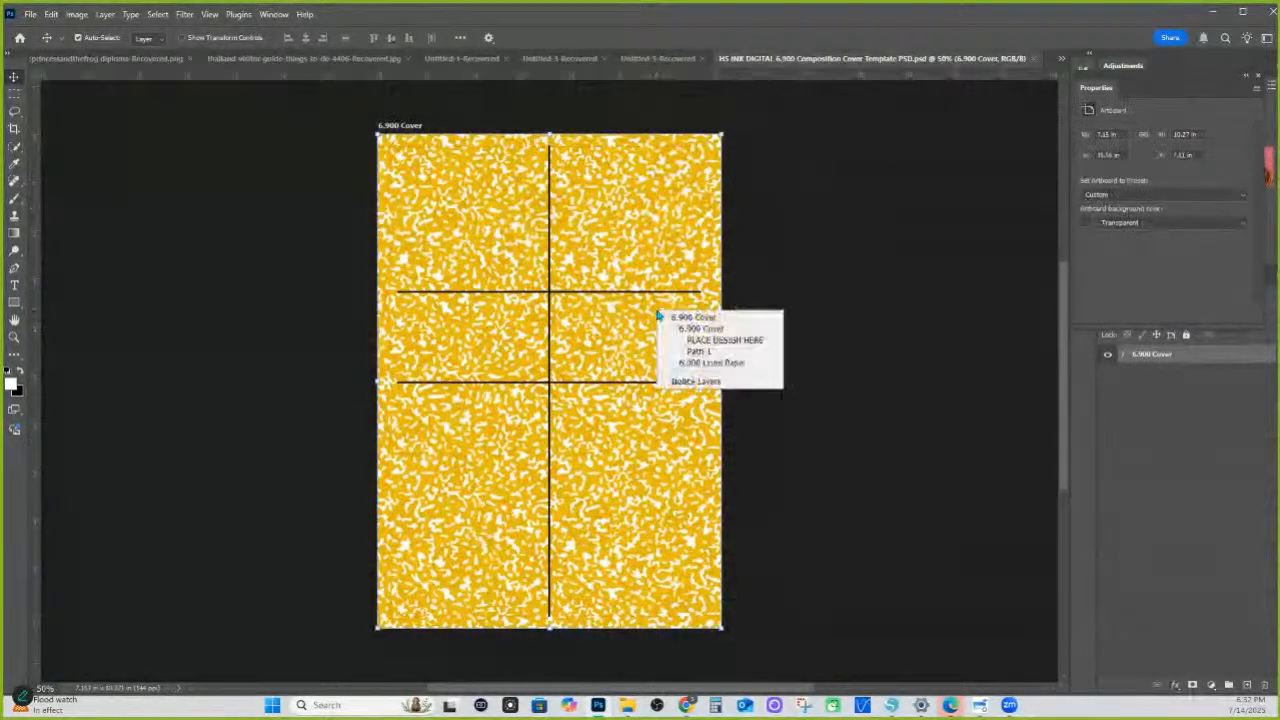
click(33, 18)
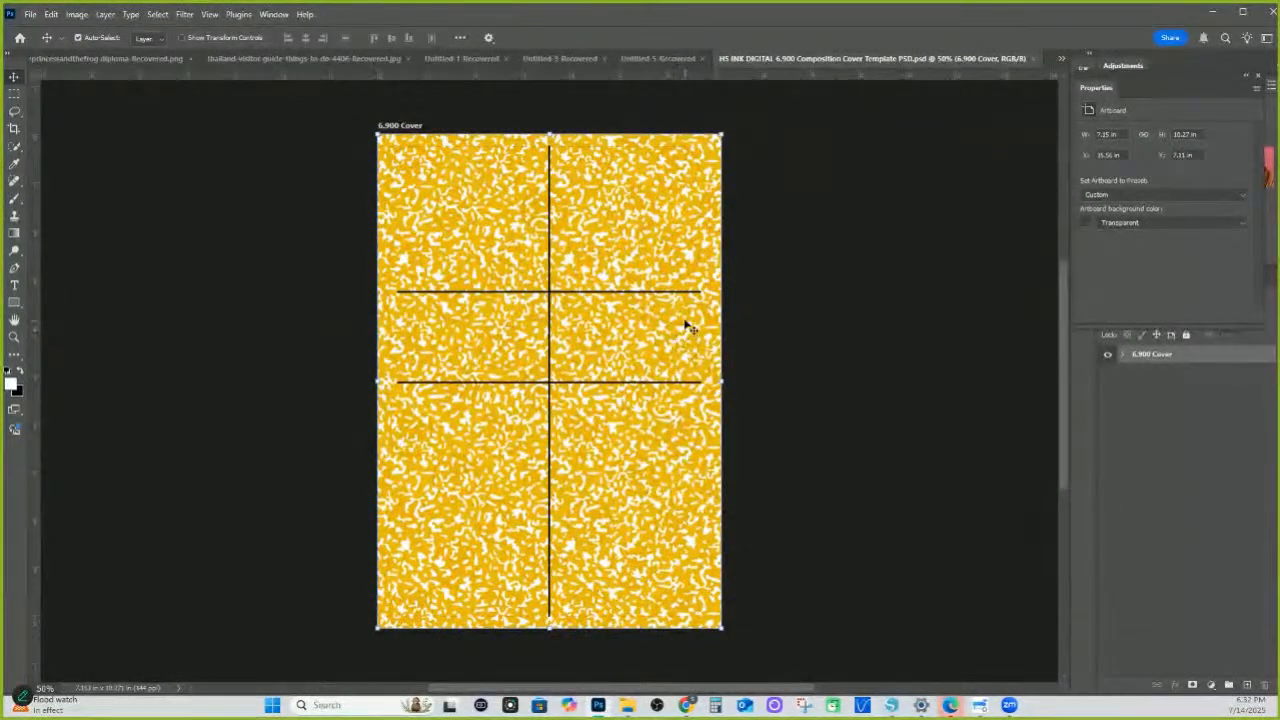
Expand the 6.900 Cover artboard's layers and delete the Takis image pasted above the artboard.
key(ctrl+v)
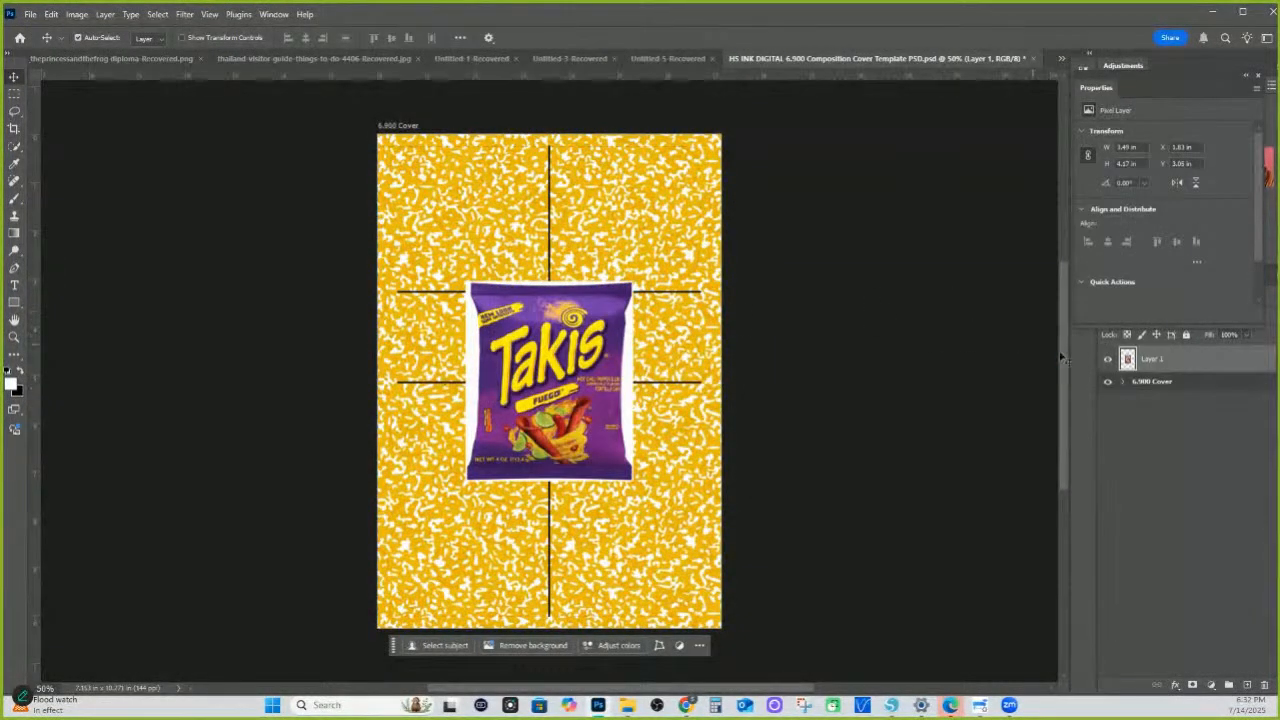
click(1120, 382)
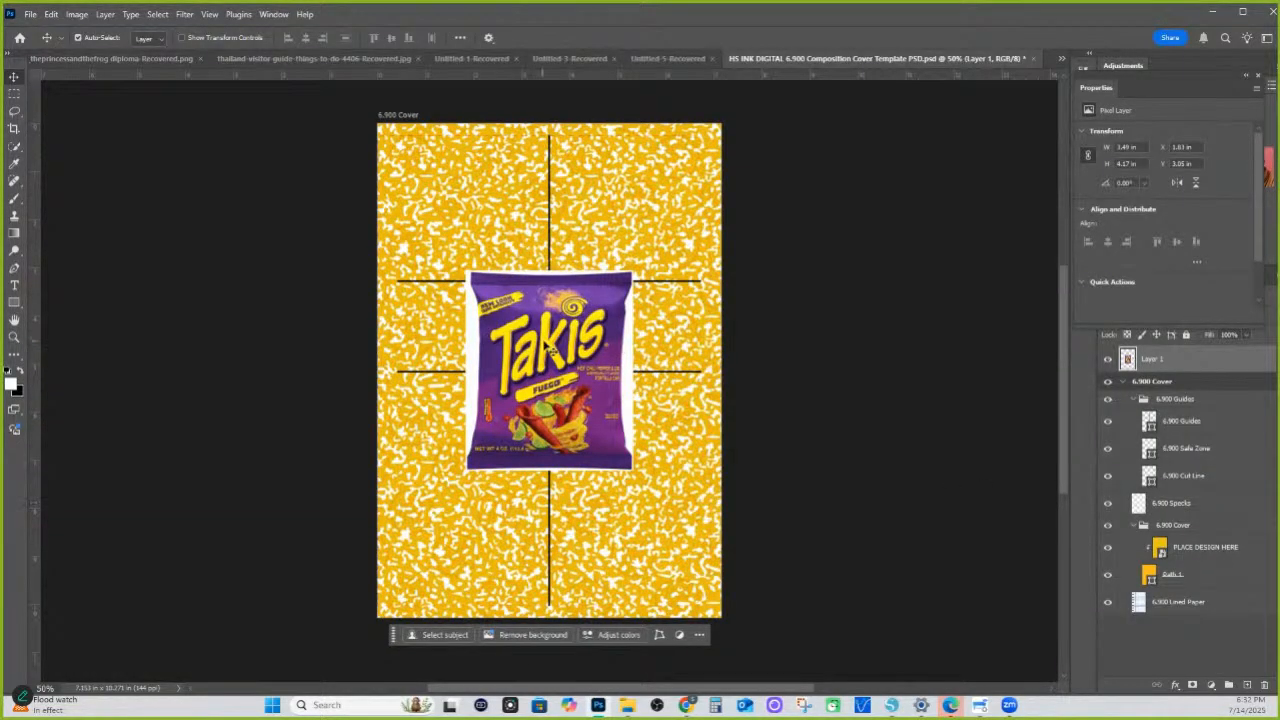
key(Delete)
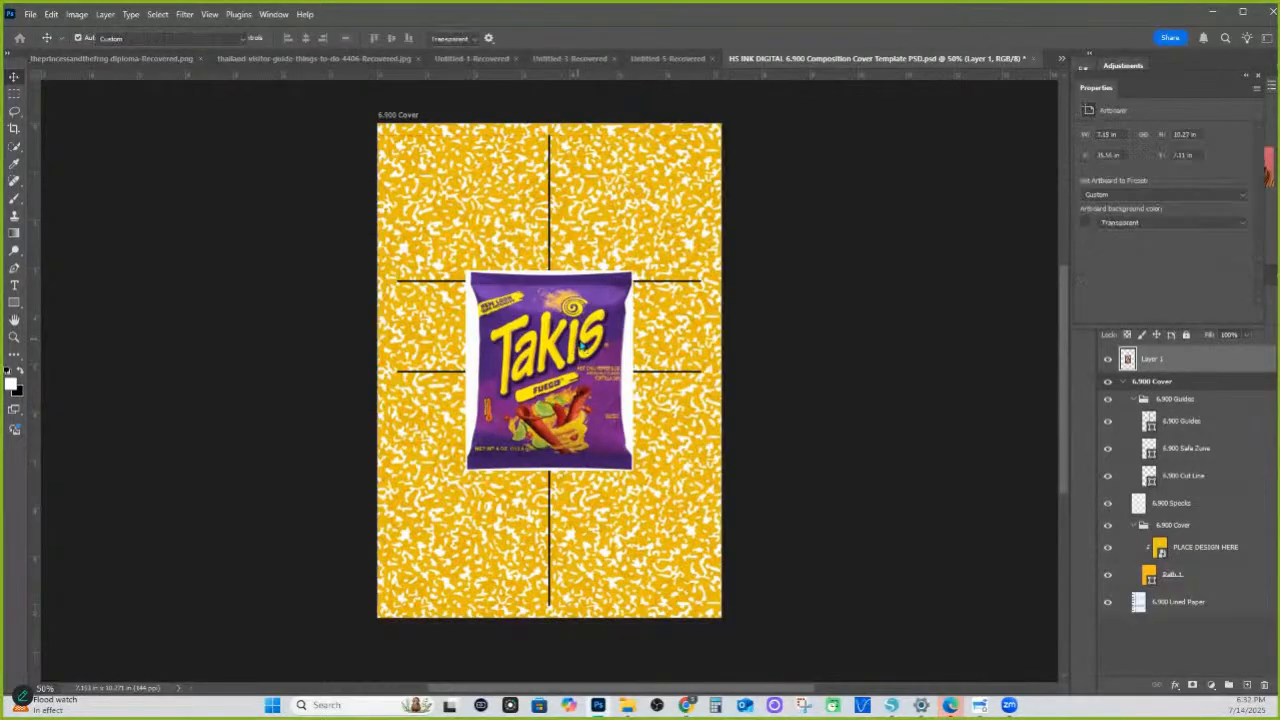
Open the PLACE DESIGN HERE smart object's contents and paste the copied Takis image over the yellow background.
double_click(1190, 520)
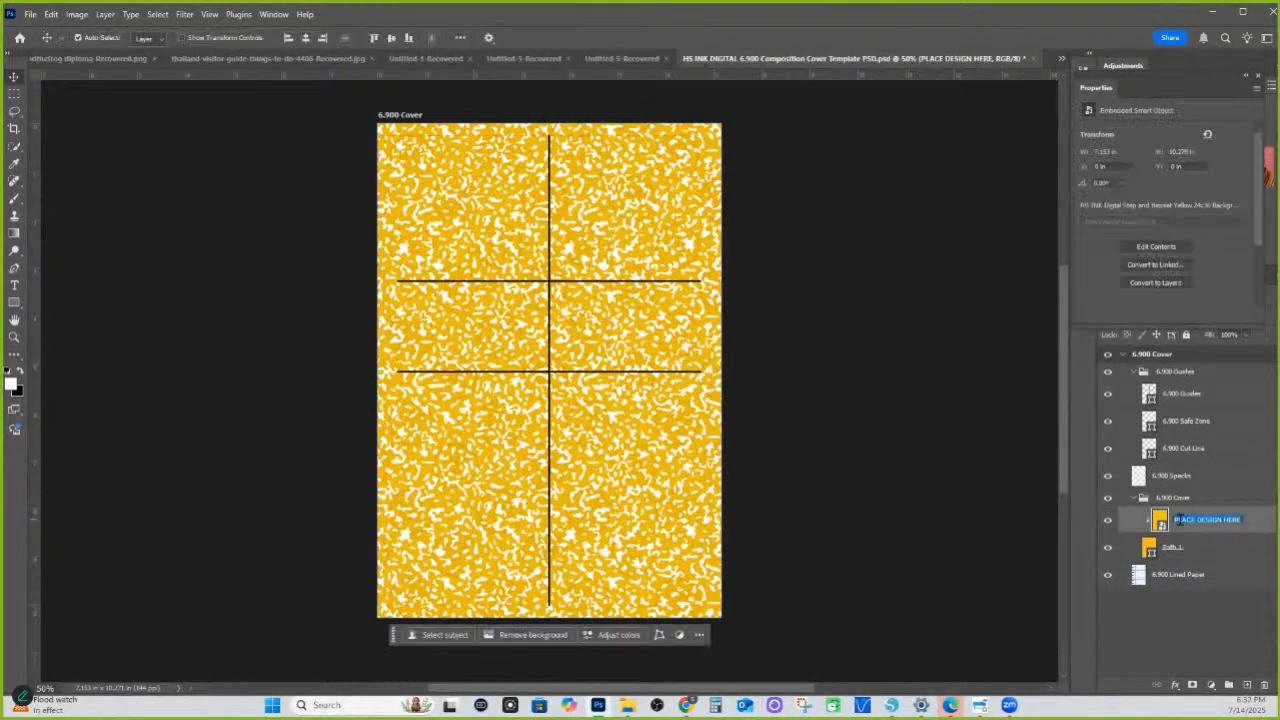
double_click(1160, 522)
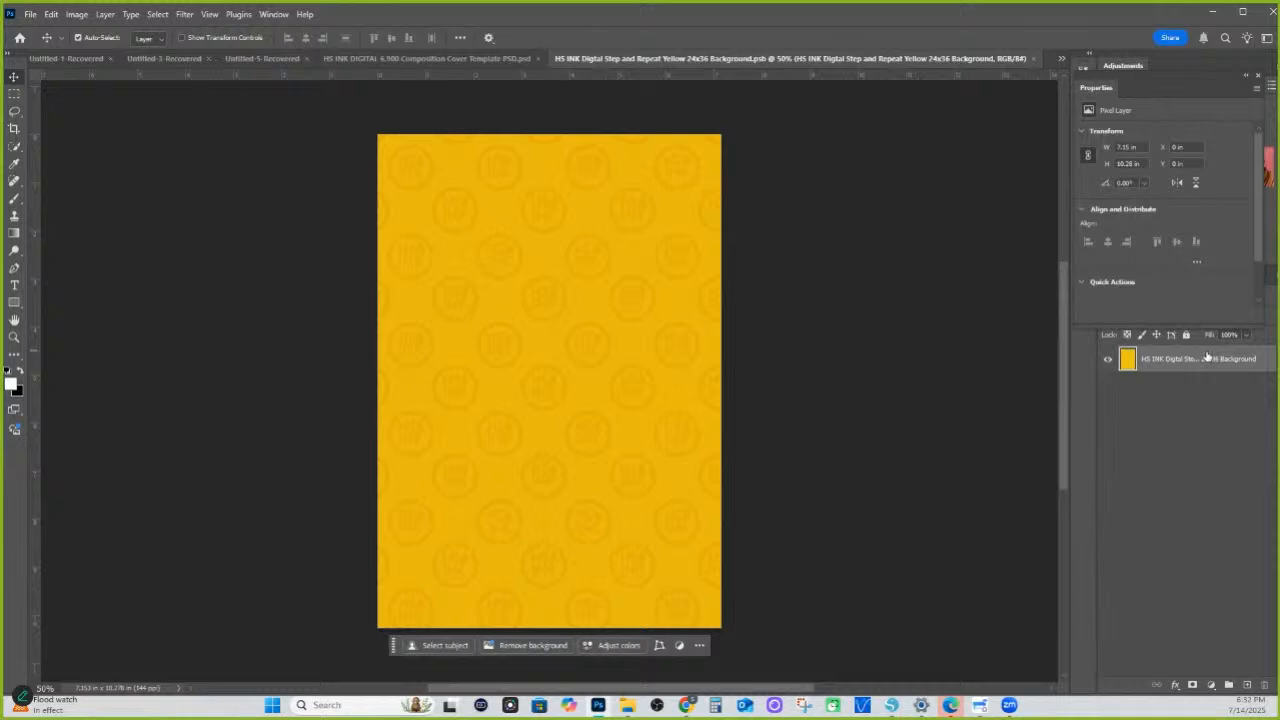
key(ctrl+v)
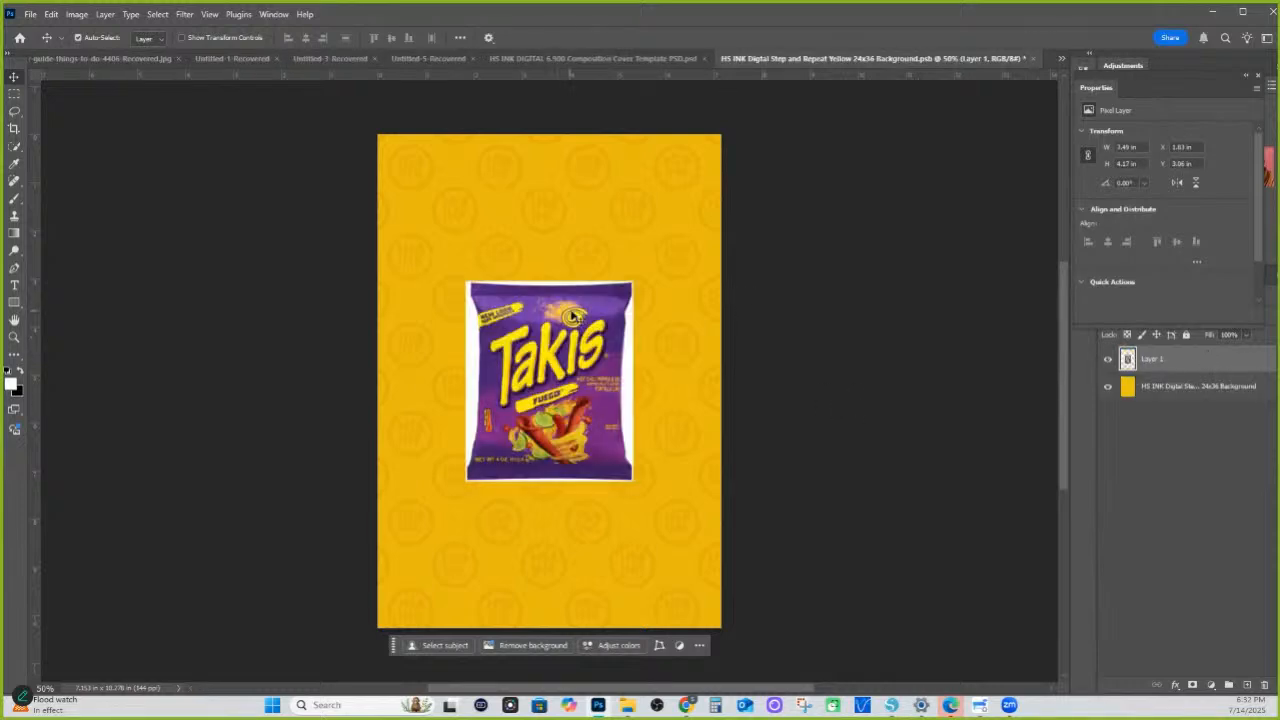
Scale the pasted Takis image to about 261% to cover the canvas, apply it, and save and close the smart object.
key(ctrl+t)
drag(632, 282, 767, 121)
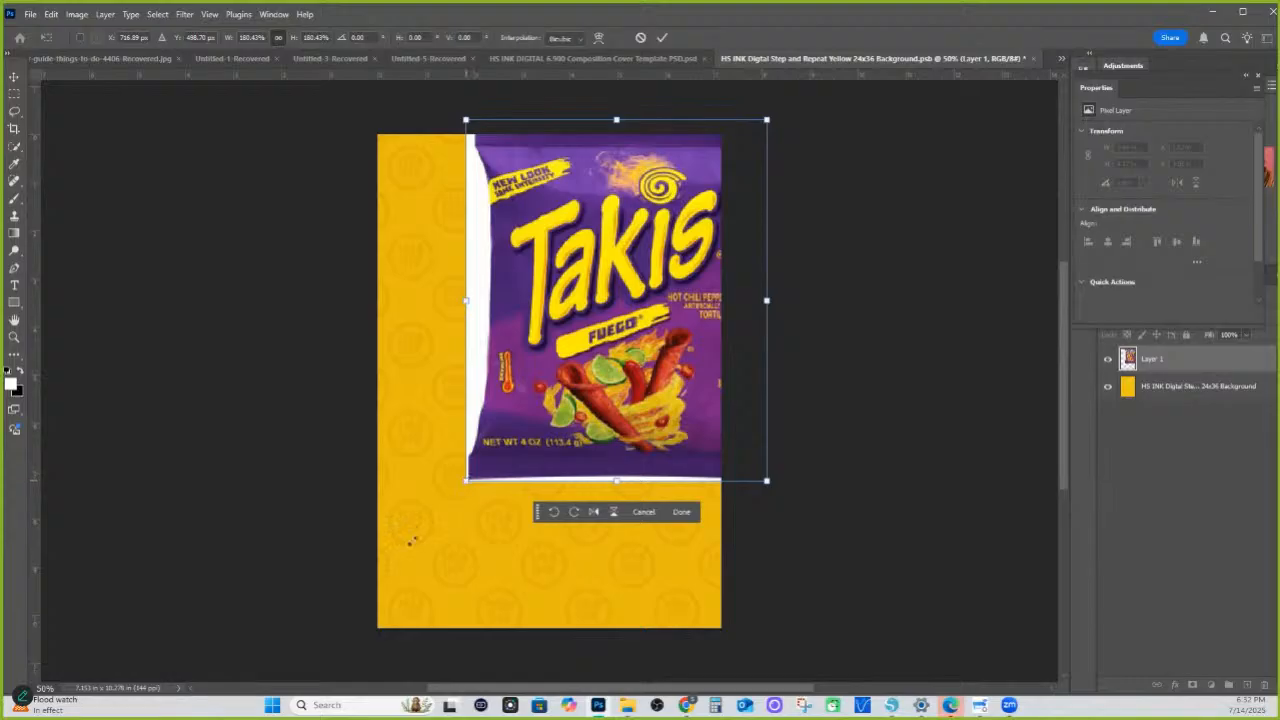
drag(466, 480, 330, 643)
mouse_move(521, 510)
mouse_down()
mouse_move(510, 516)
mouse_move(524, 510)
mouse_up()
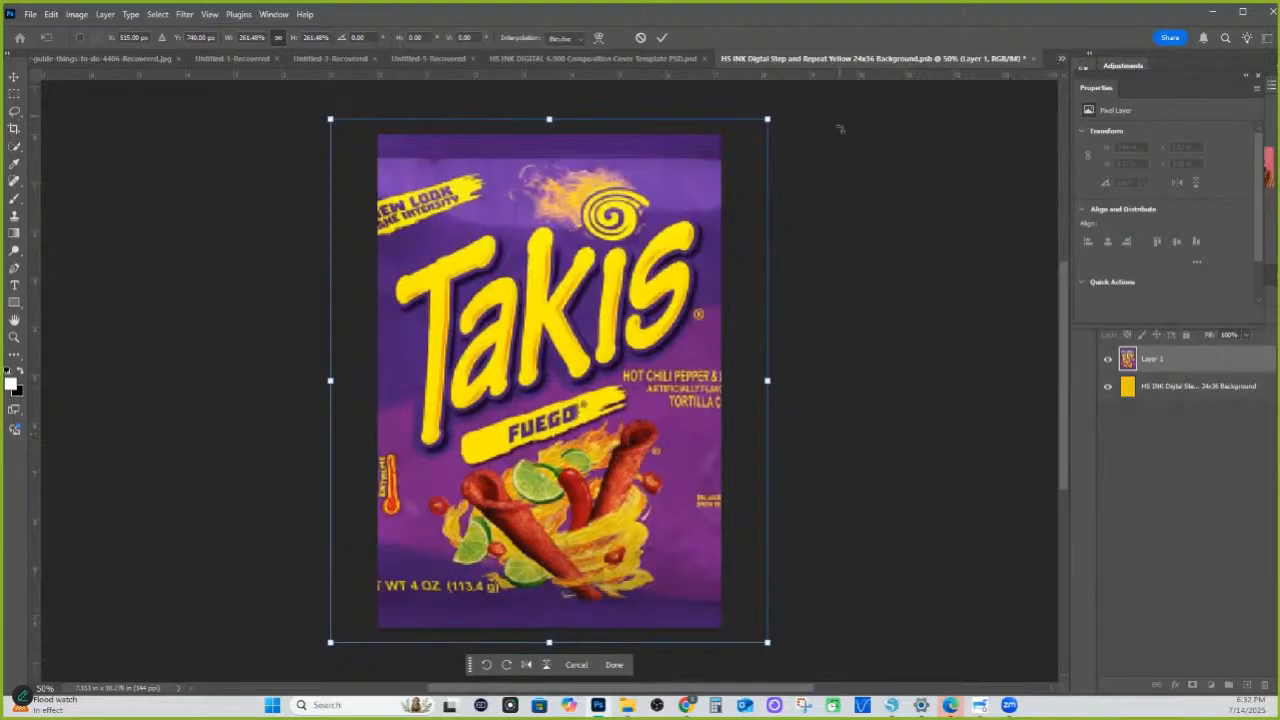
click(661, 37)
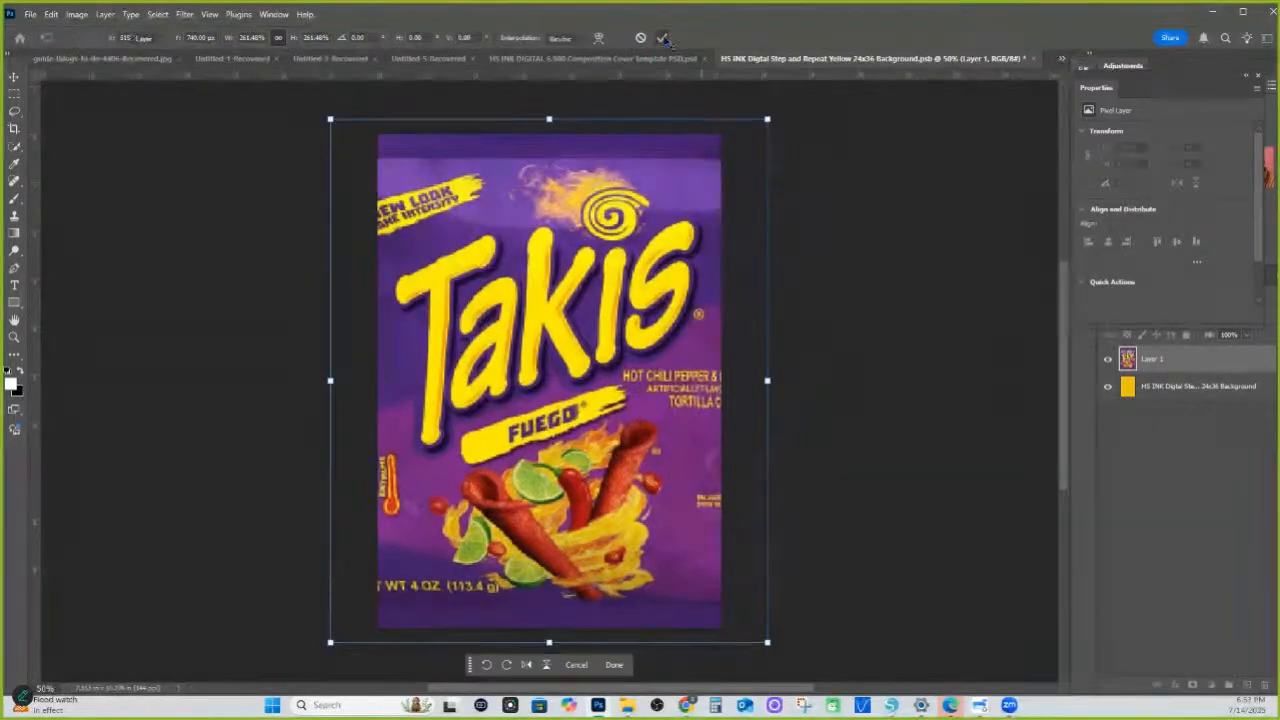
click(1033, 58)
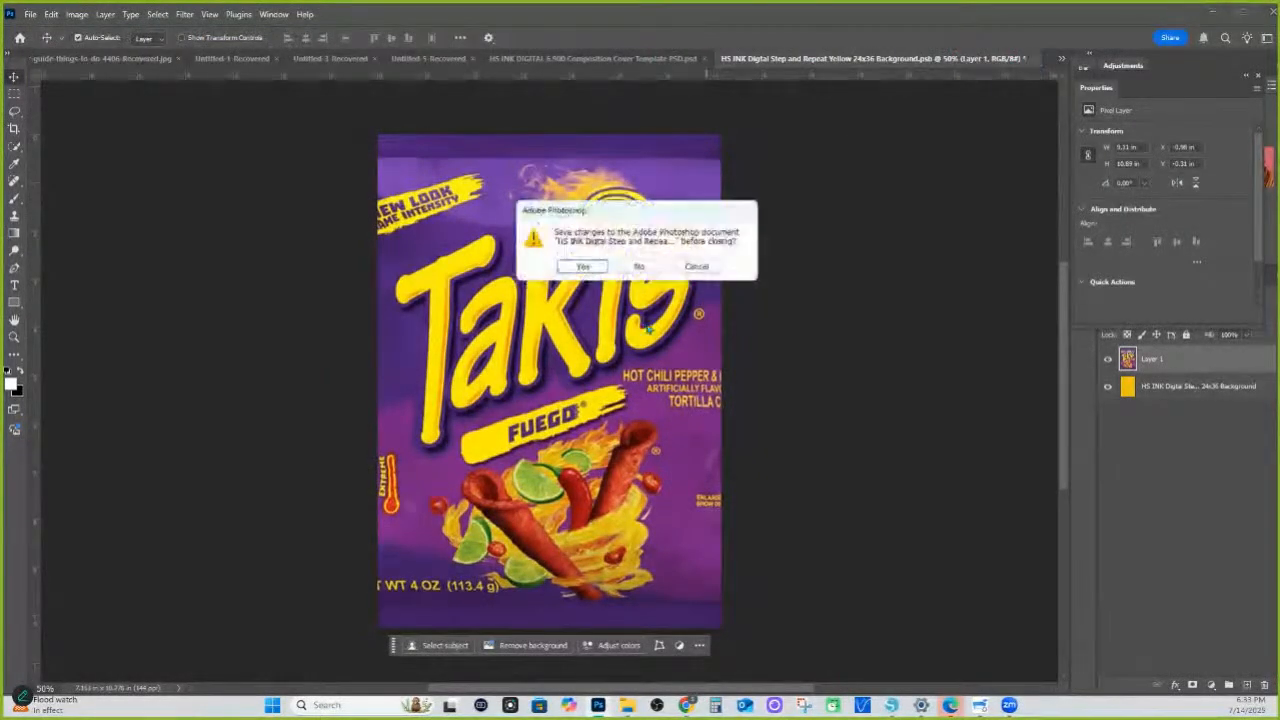
click(585, 267)
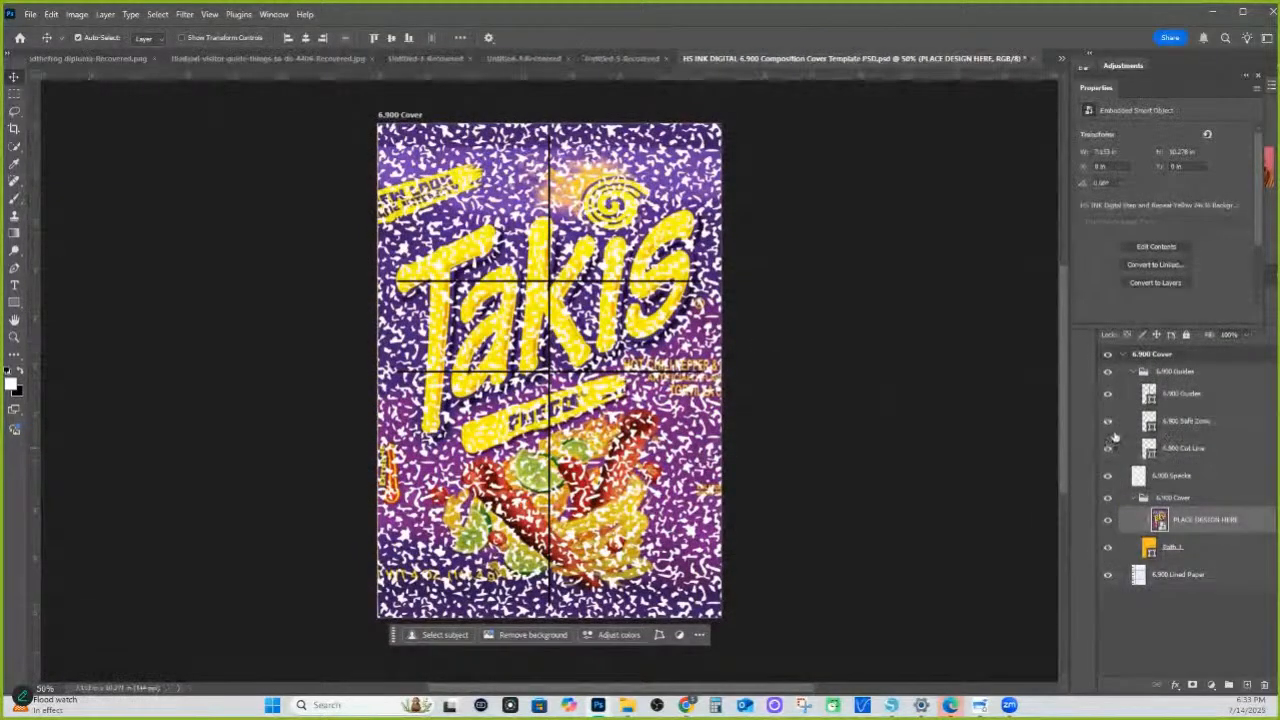
Hide the 6.900 Specks layer and the 6.900 Guides group on the cover template.
click(1107, 476)
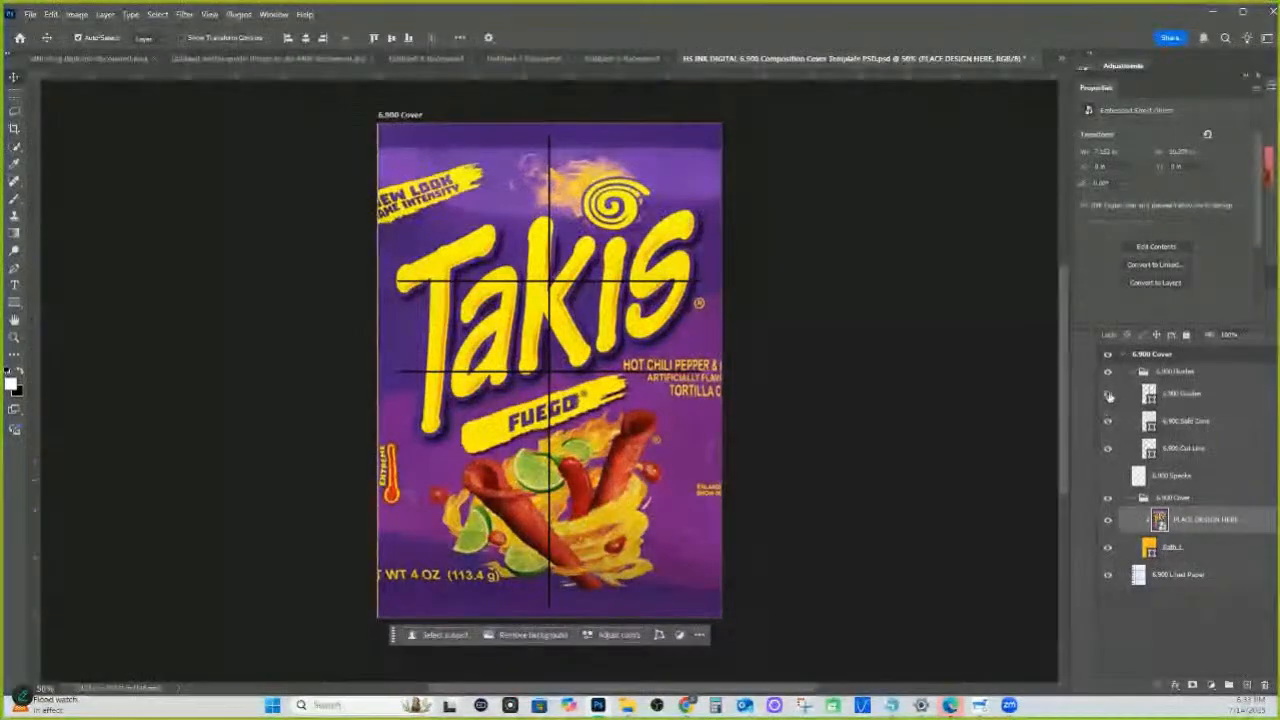
click(1107, 372)
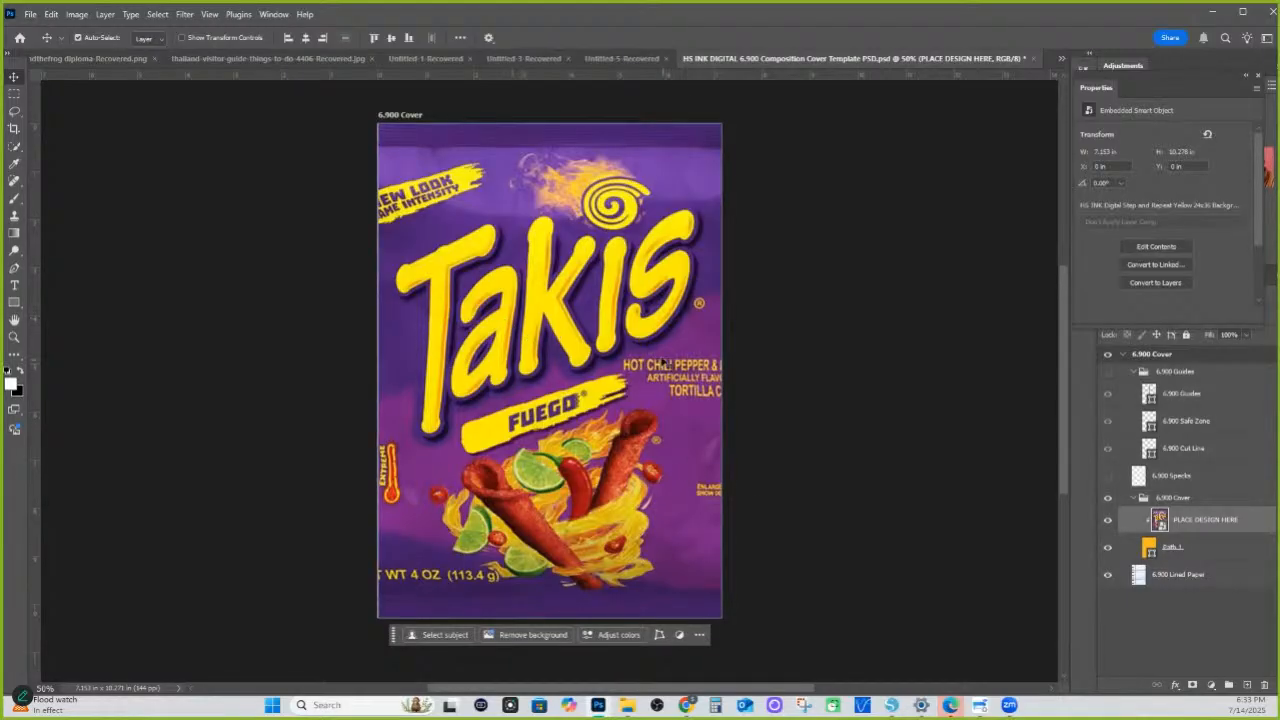
Open the HS INK Digital Composition Notebook Mockup PSD from the HS INK DIGITAL Composition Cover Templates PSD folder on the T7 Shield drive.
click(31, 14)
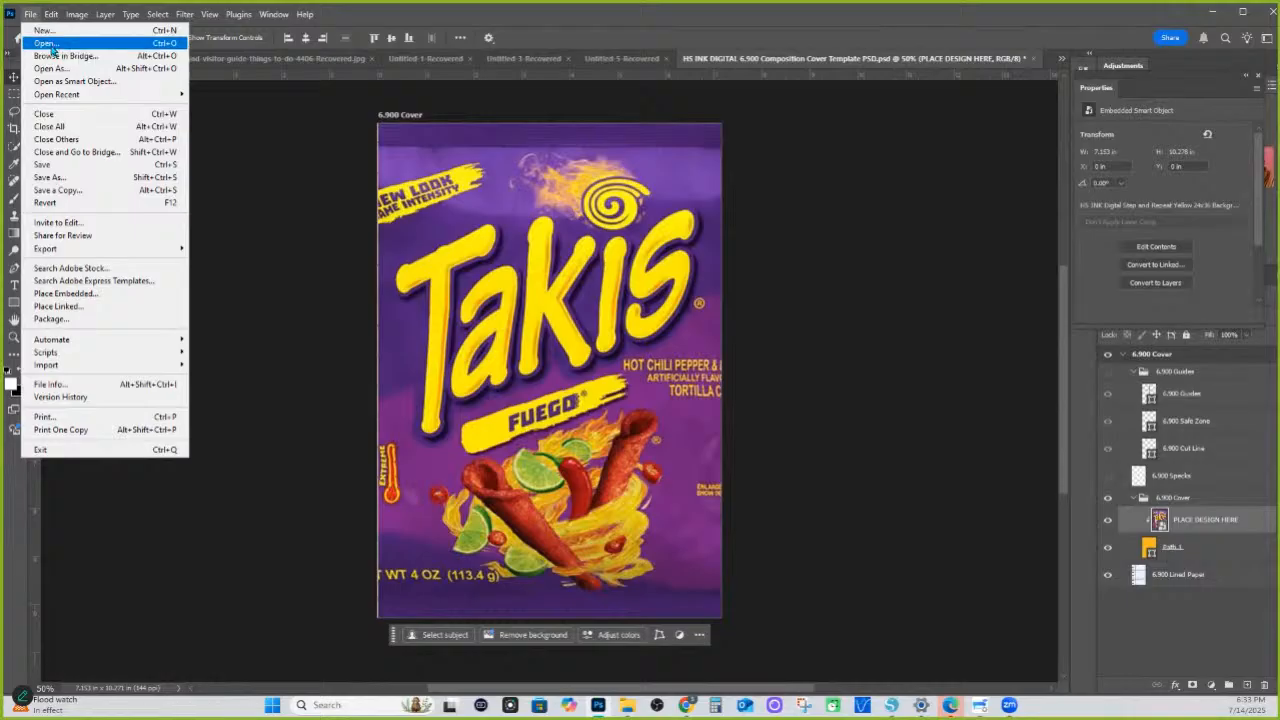
click(48, 44)
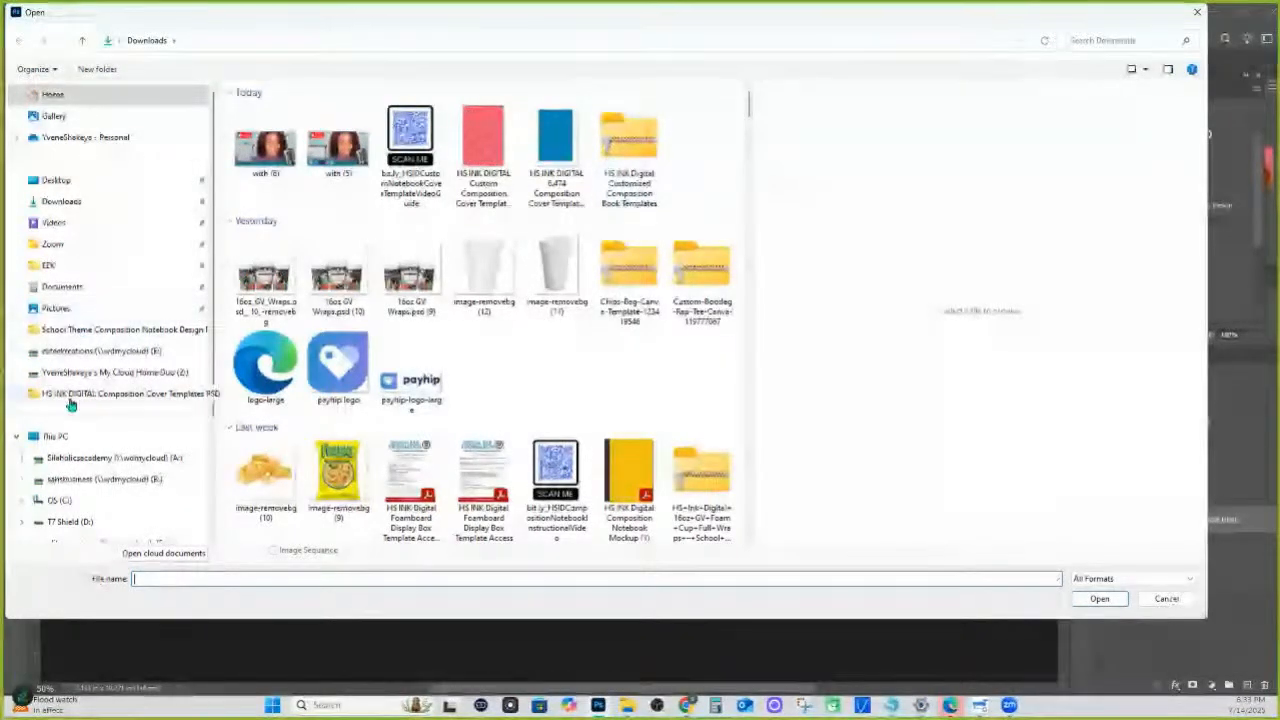
scroll(93, 492, down, 3)
click(65, 369)
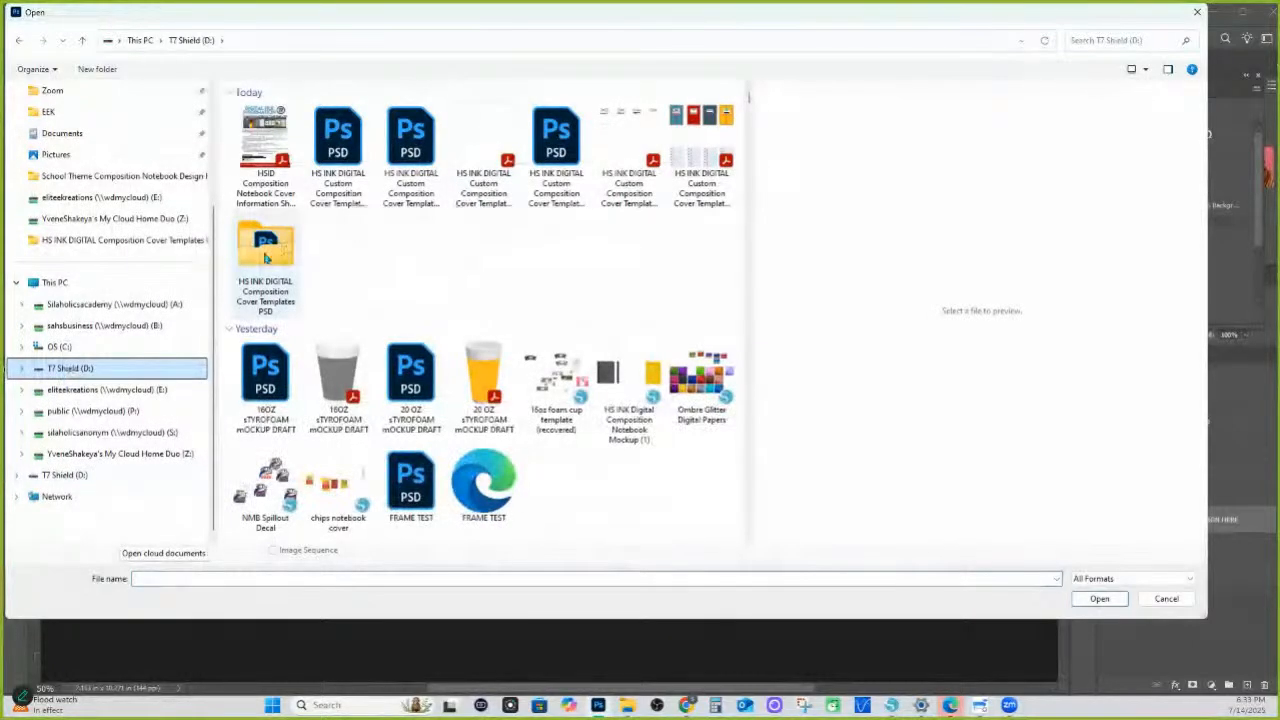
double_click(266, 258)
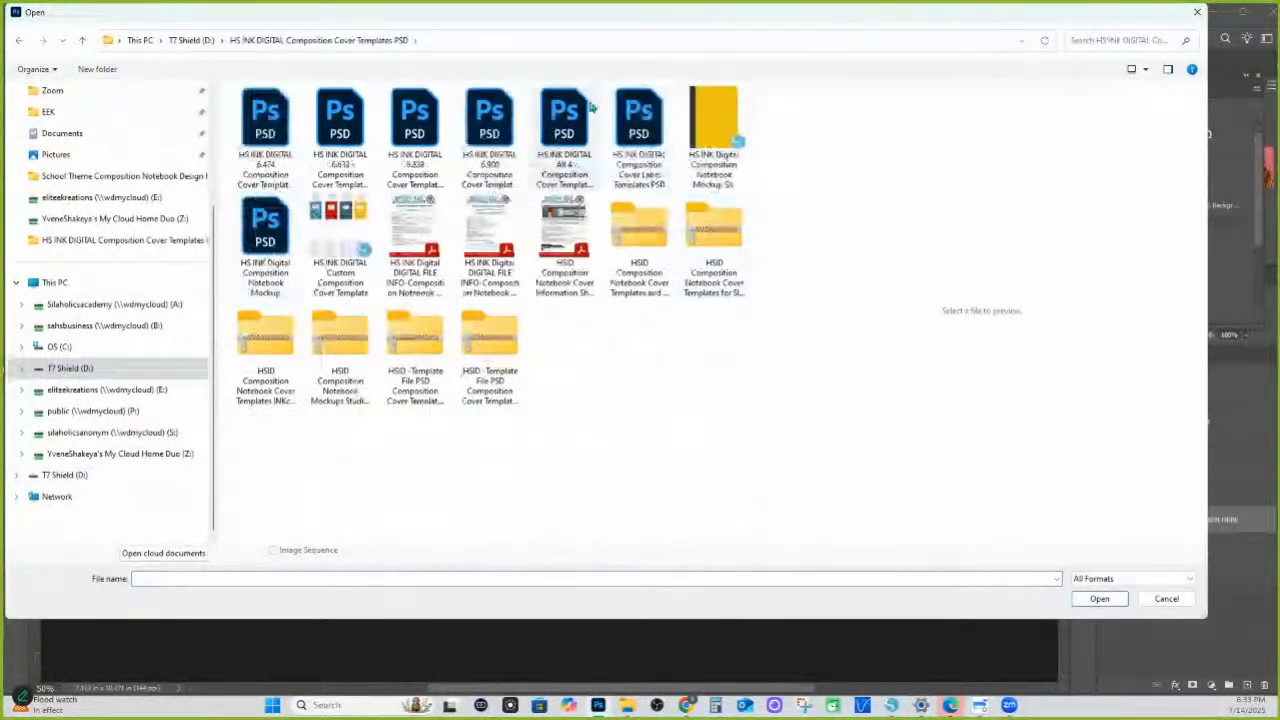
click(282, 229)
double_click(282, 229)
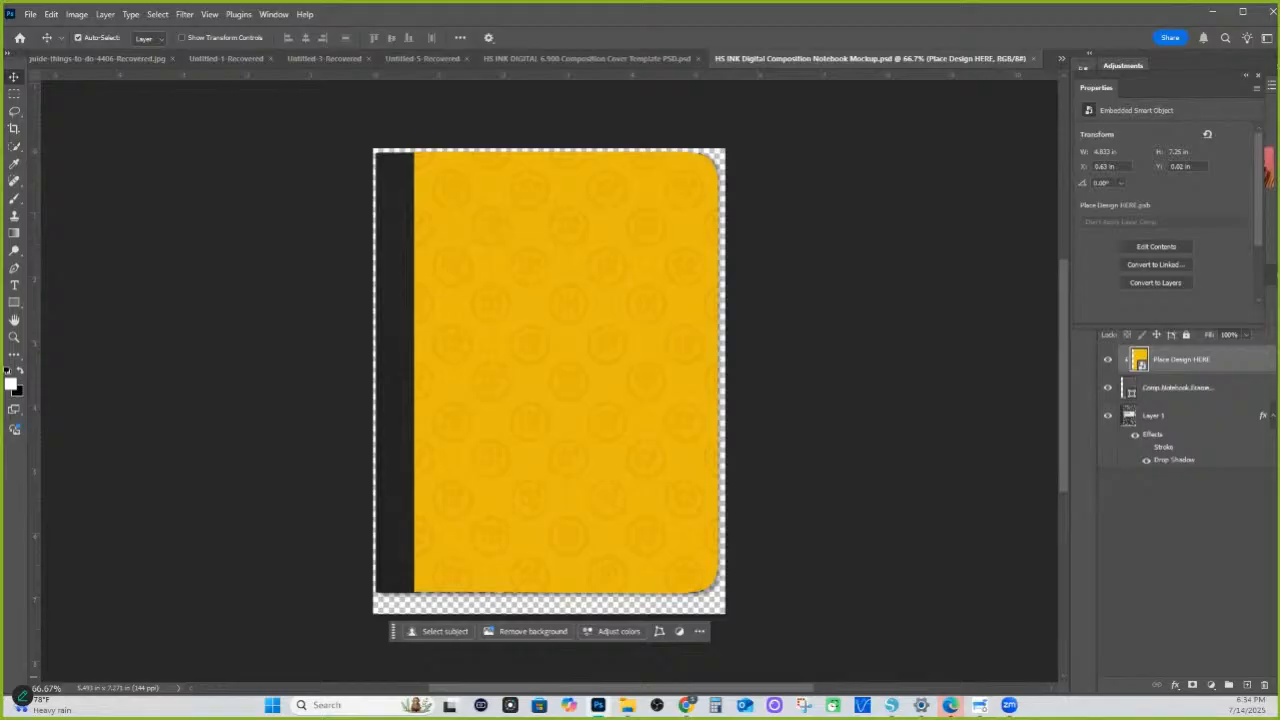
Switch to File Explorer and look through the T7 Shield drive for a finished composition notebook cover design.
click(627, 705)
scroll(818, 143, down, 1)
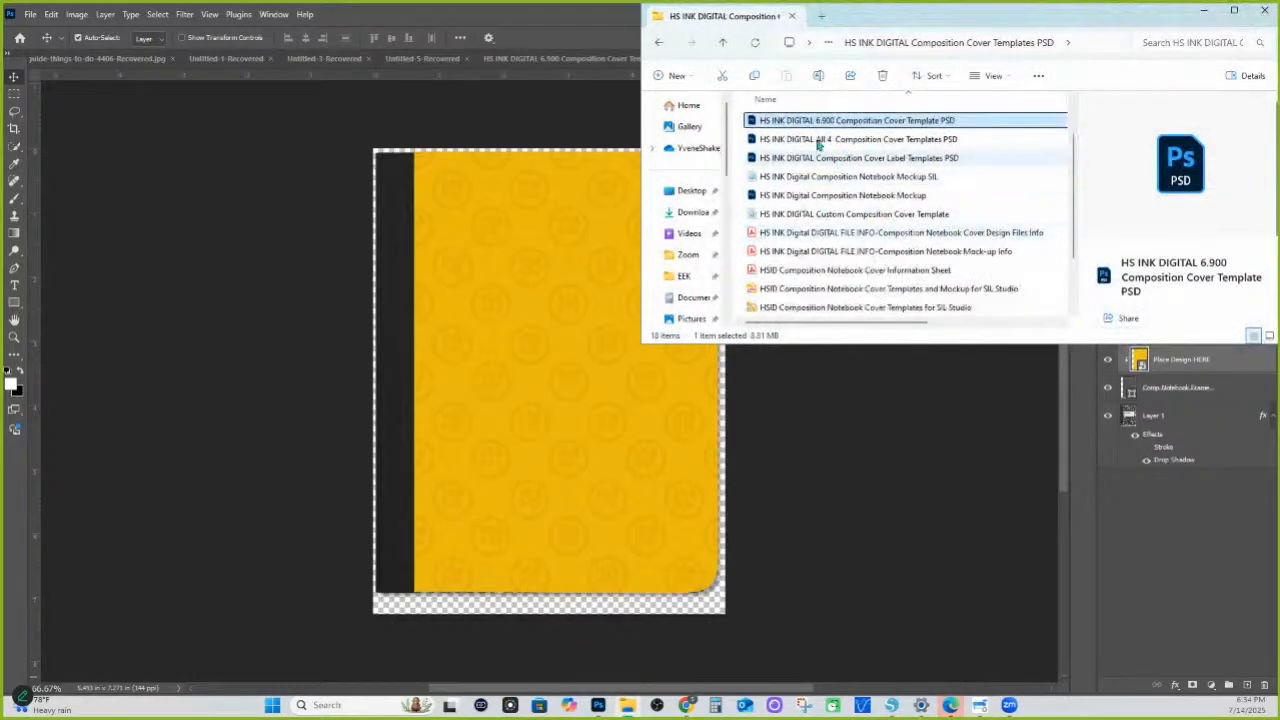
click(722, 45)
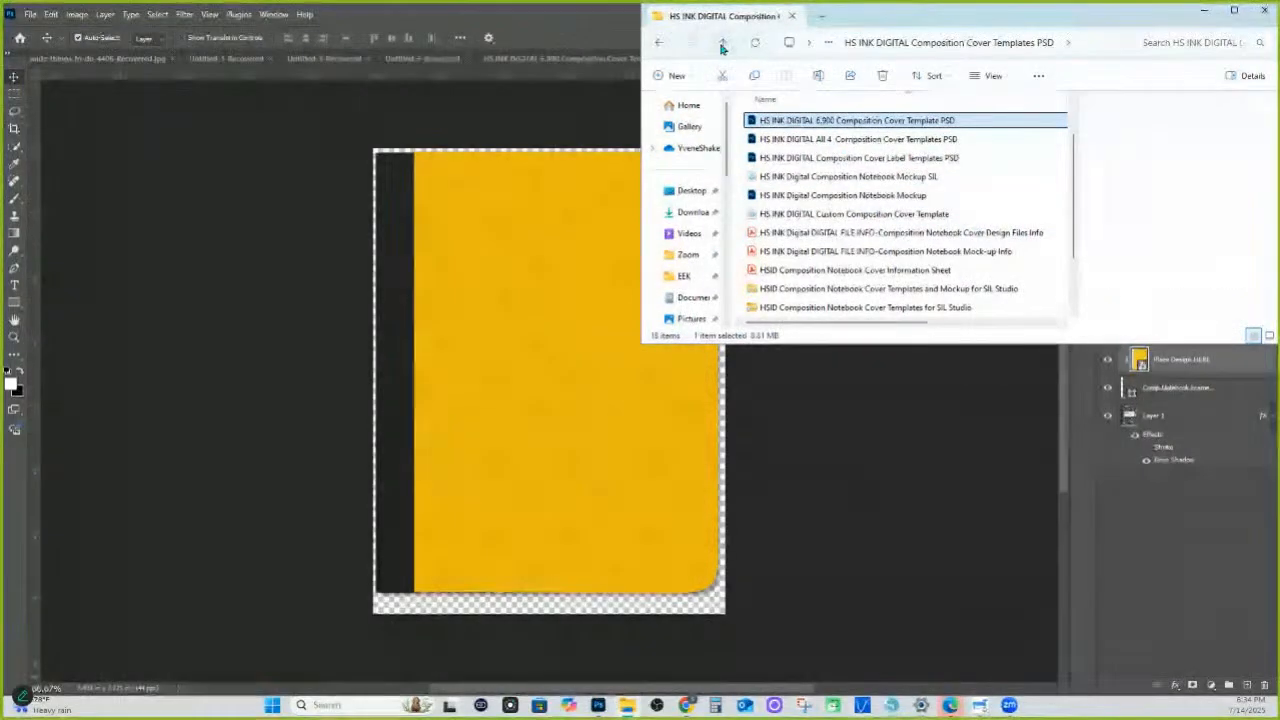
scroll(908, 200, down, 2)
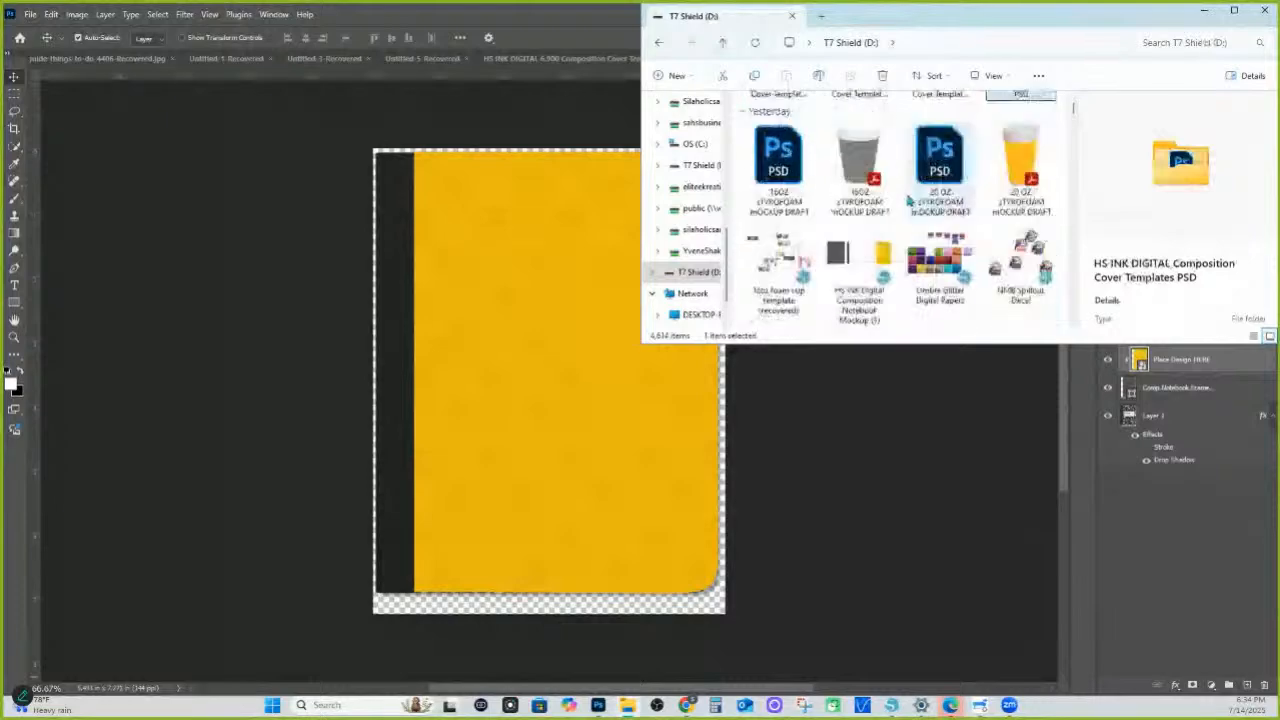
scroll(908, 200, down, 1)
scroll(908, 200, down, 3)
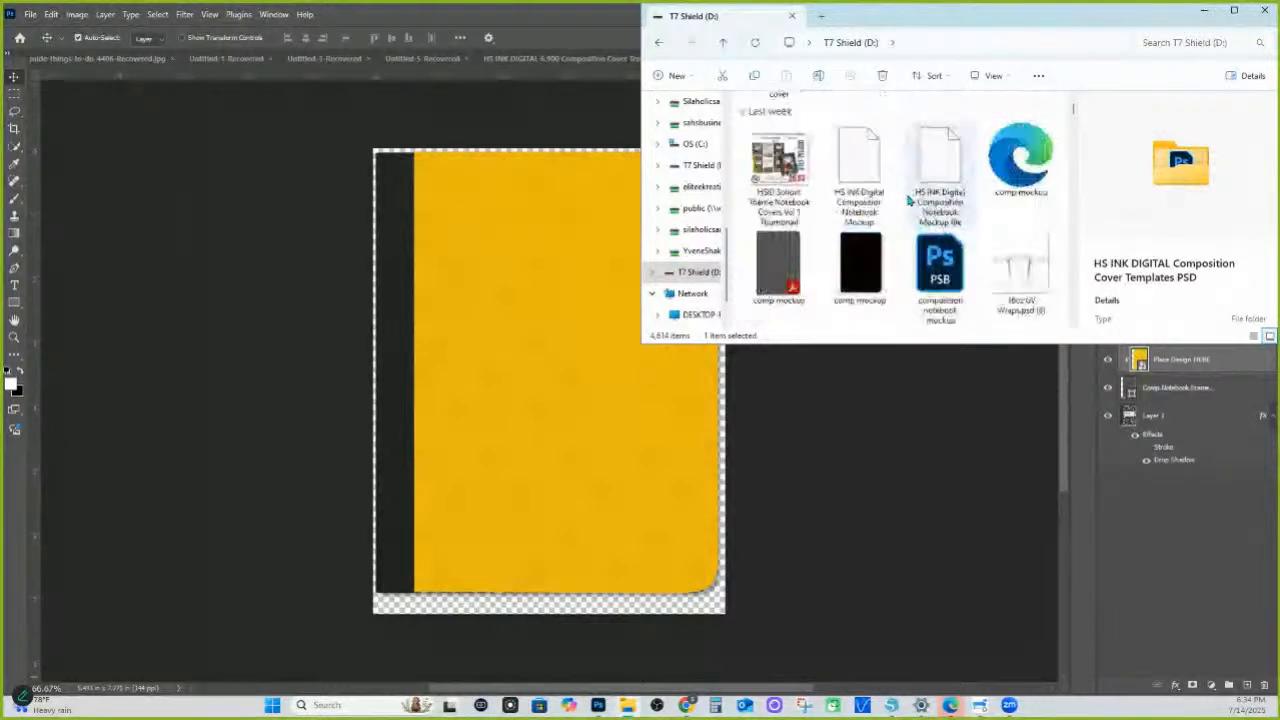
scroll(908, 198, up, 4)
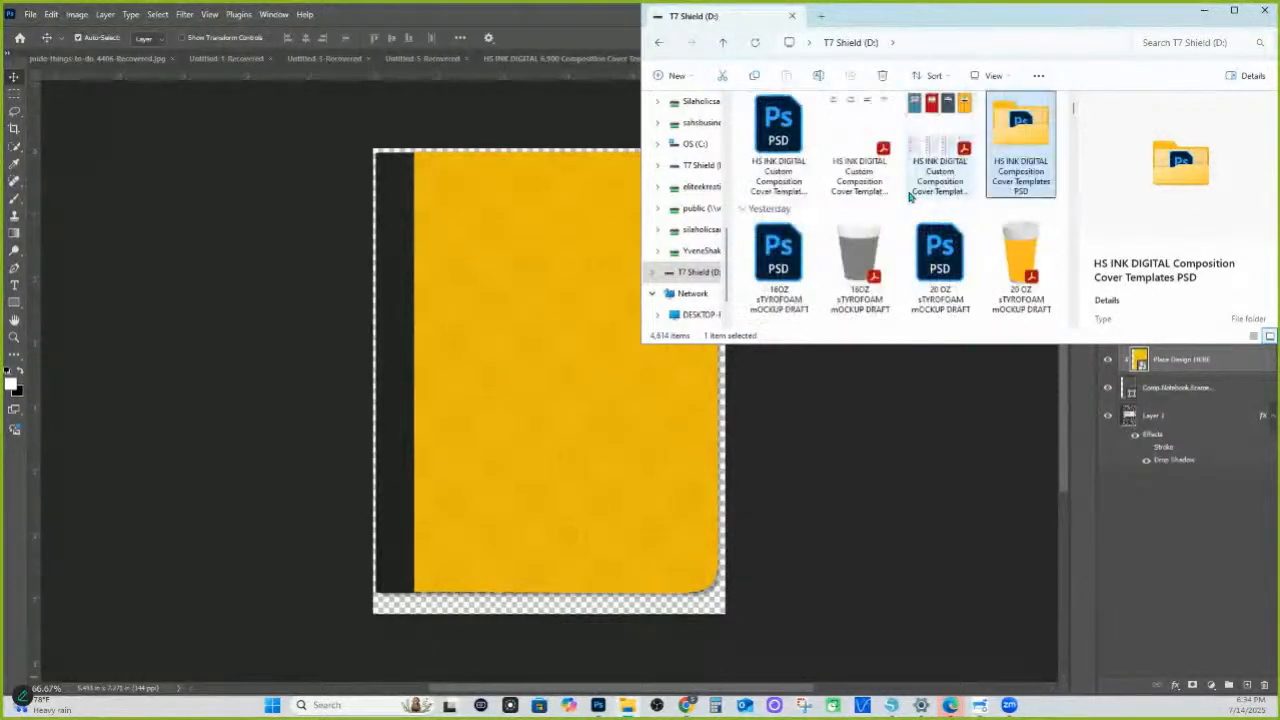
scroll(910, 198, up, 1)
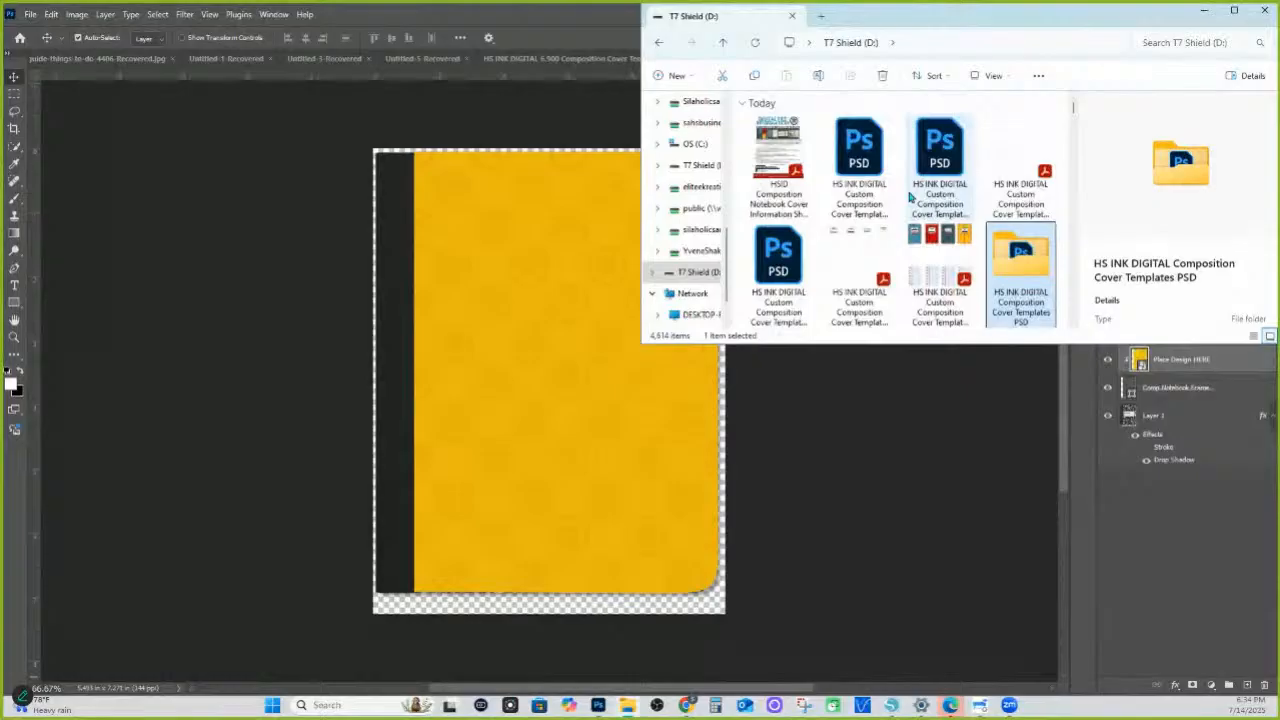
scroll(910, 197, down, 3)
scroll(910, 197, down, 2)
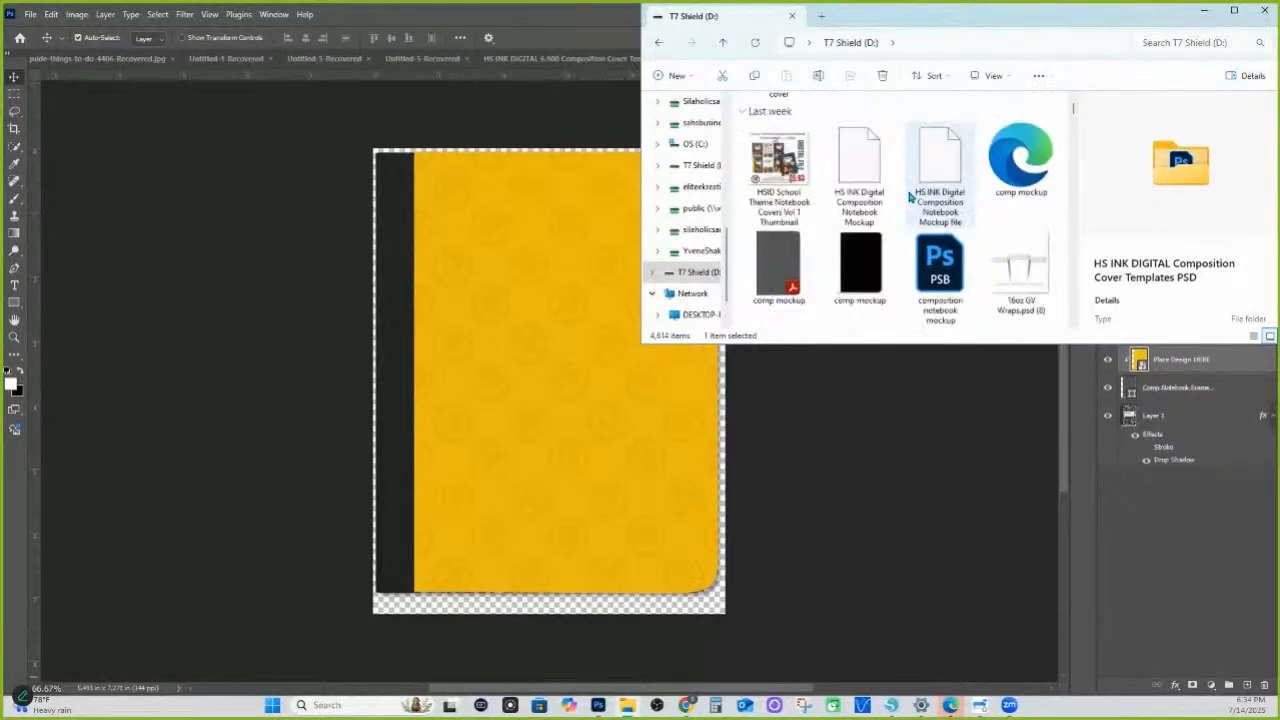
scroll(910, 197, up, 2)
scroll(910, 197, down, 2)
scroll(910, 197, down, 5)
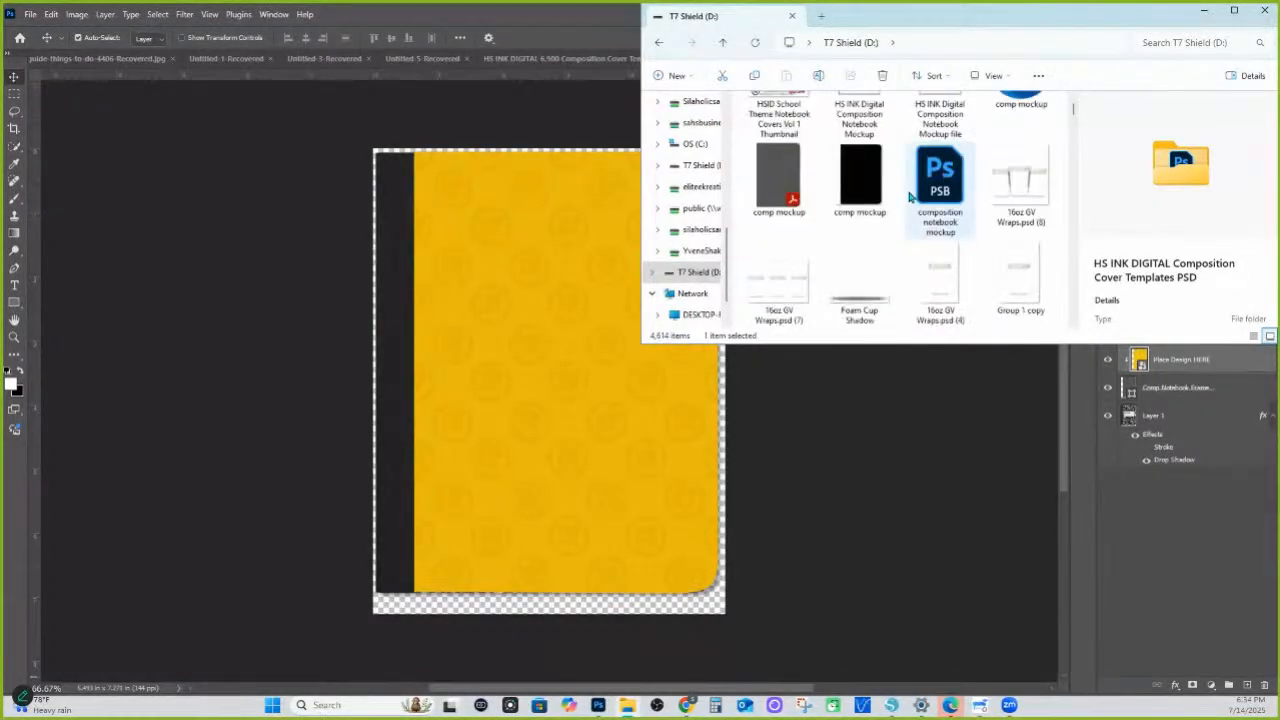
scroll(910, 197, down, 5)
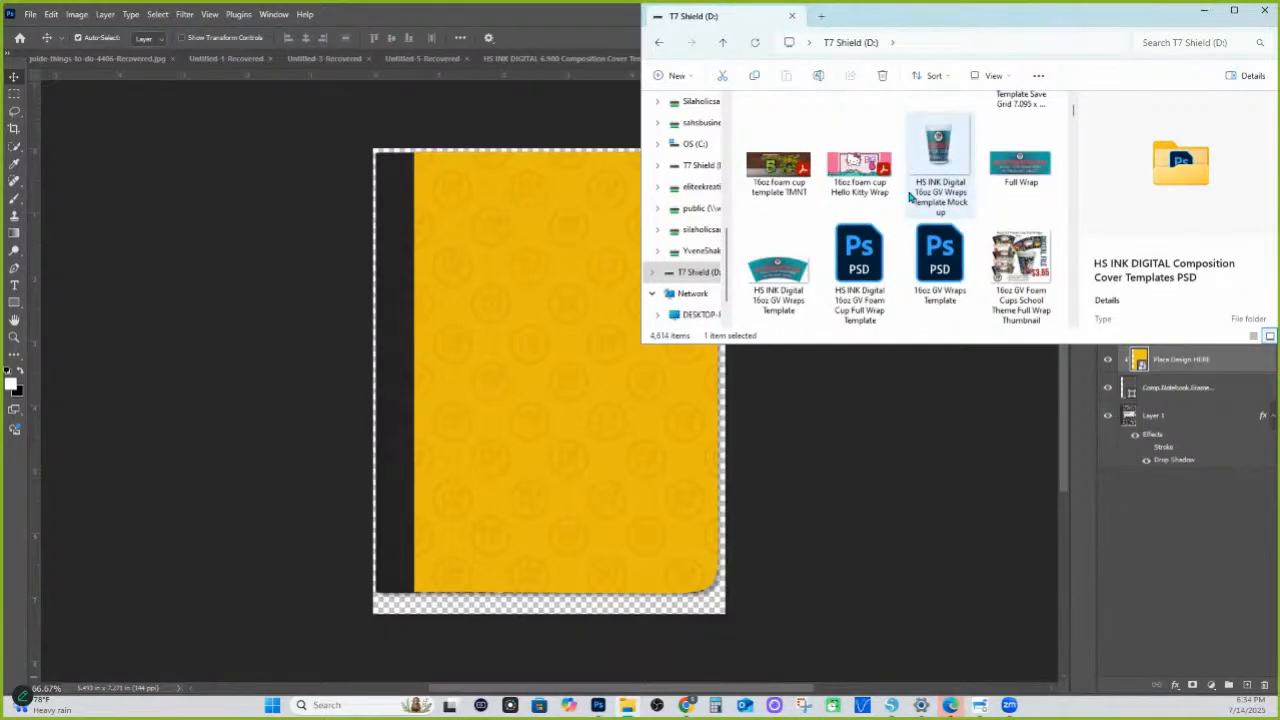
scroll(910, 197, down, 6)
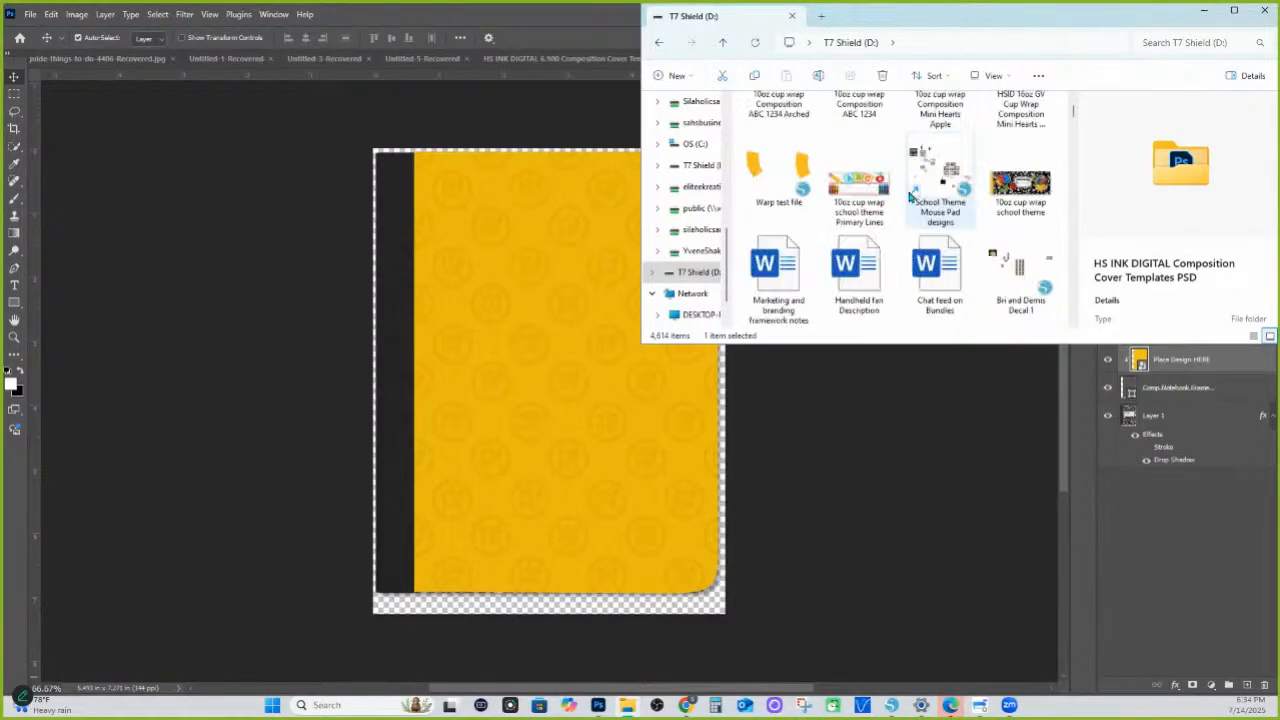
Maximize the file window and open the School Theme Composition Notebook Design Files folder.
click(1233, 11)
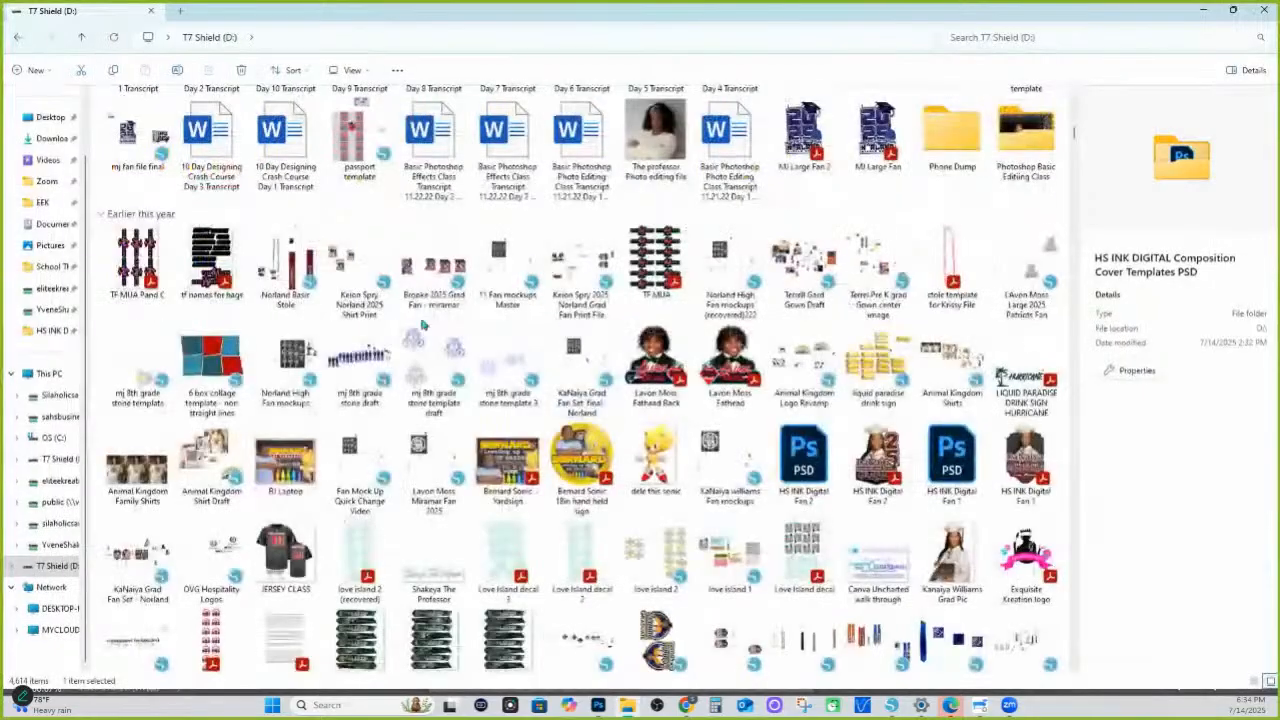
scroll(781, 407, up, 15)
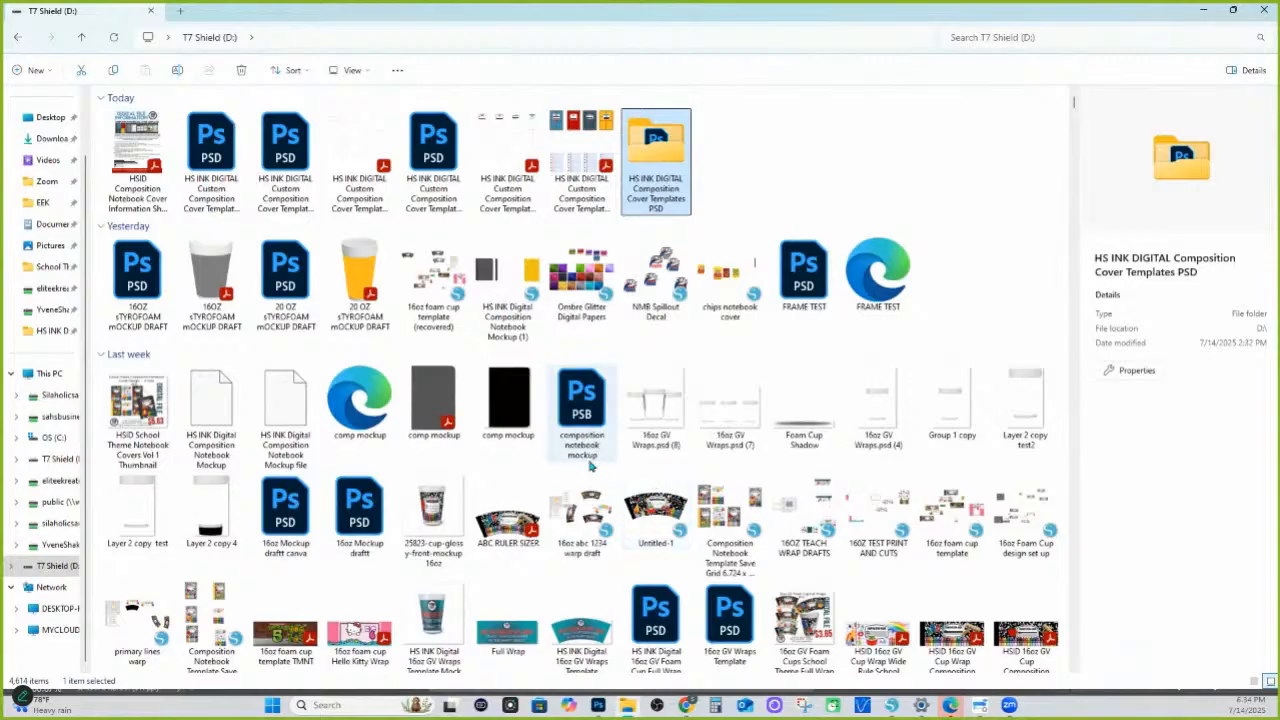
scroll(800, 500, down, 2)
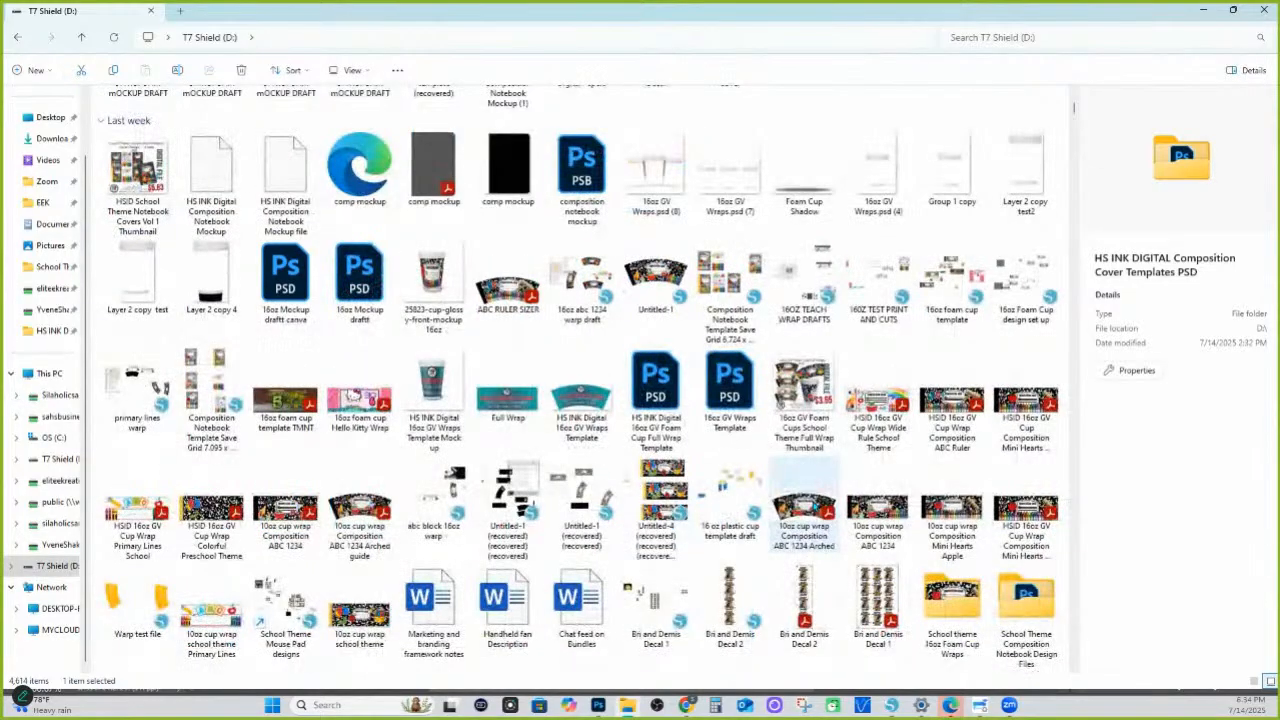
double_click(1022, 610)
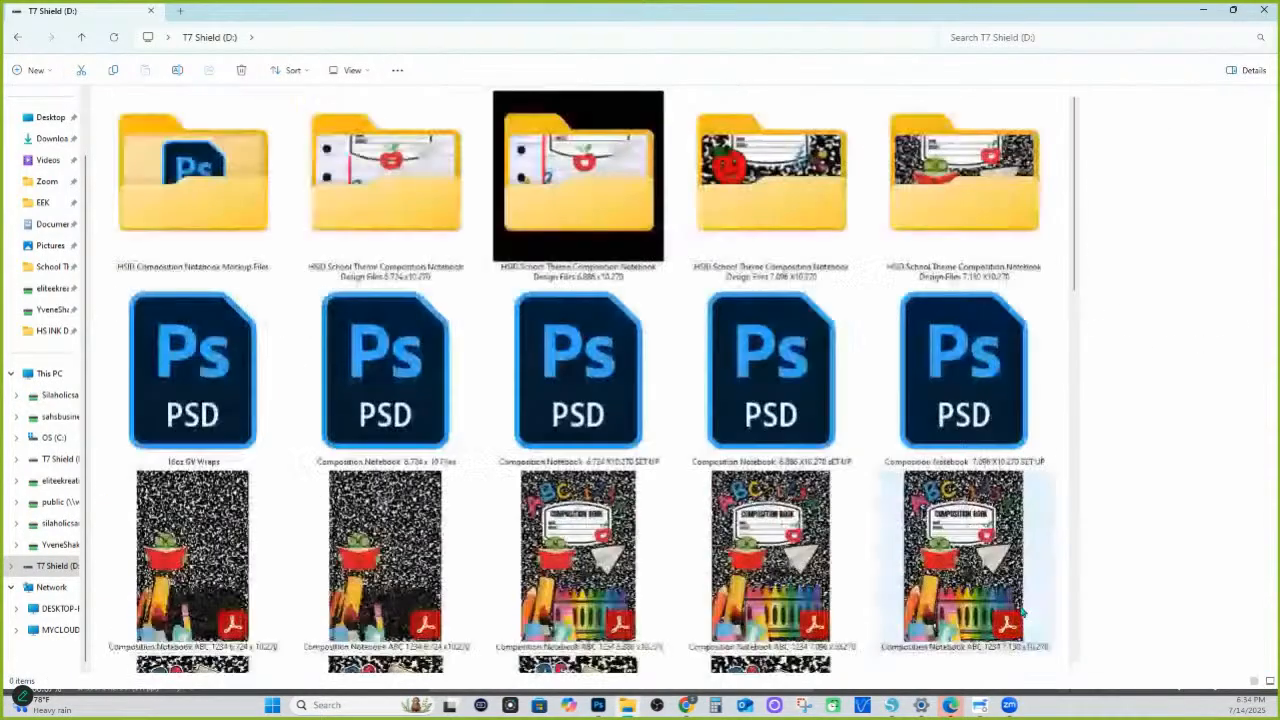
Look through the folder's cover designs and select the Composition Notebook Preschool Theme 6.724 x 10.270 PDF.
scroll(1022, 612, down, 3)
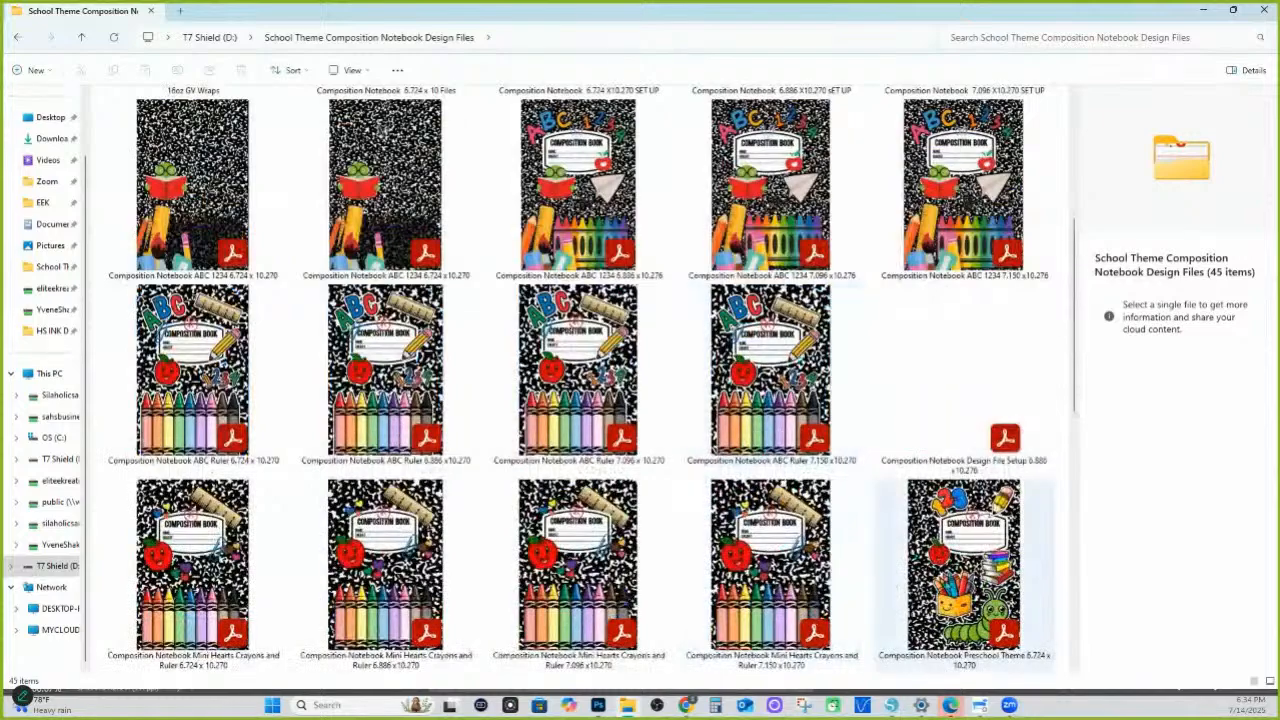
scroll(855, 610, down, 5)
scroll(855, 610, up, 10)
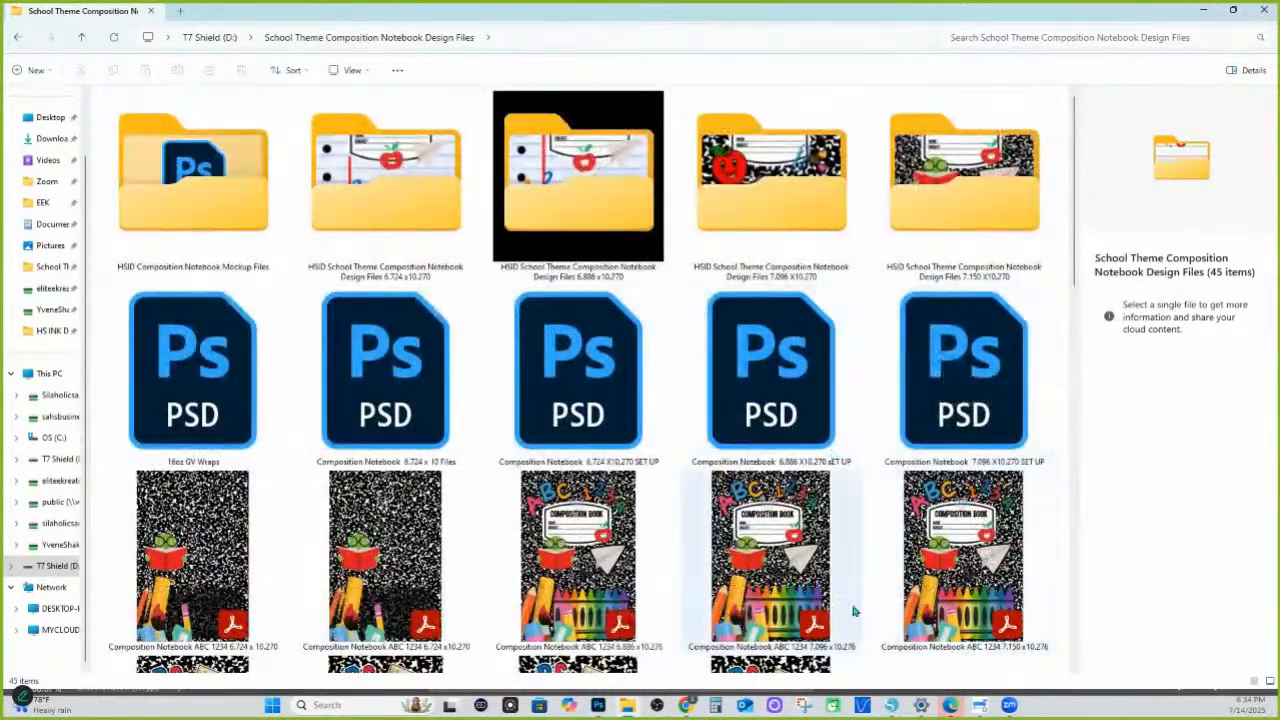
scroll(1002, 548, down, 3)
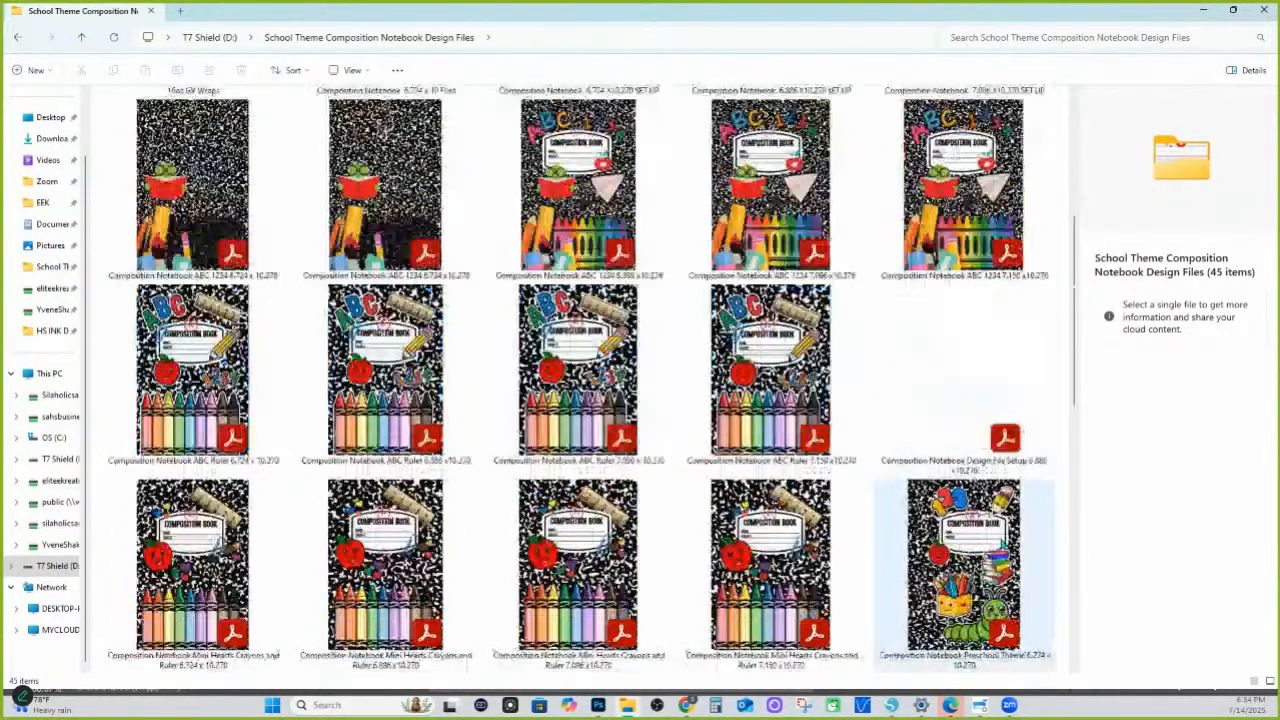
click(990, 560)
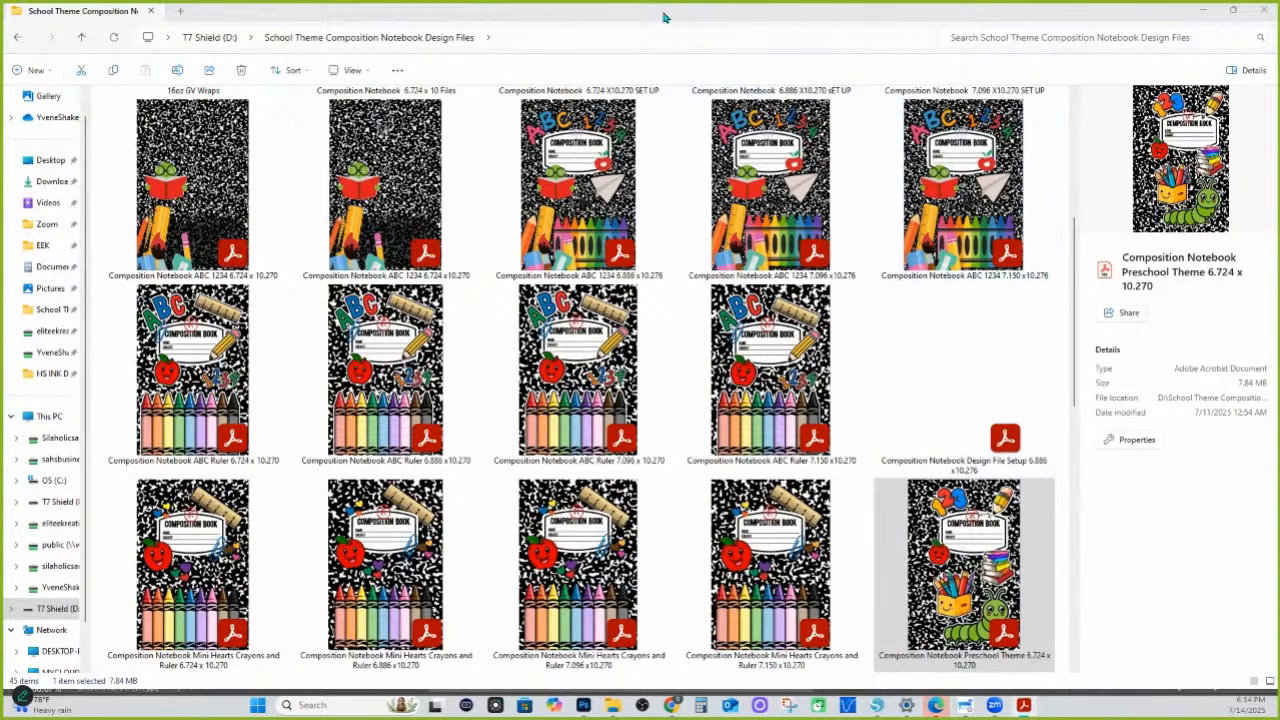
Move the file window off the Photoshop canvas and open the contents of the mockup's Place Design HERE smart object.
drag(664, 17, 589, 289)
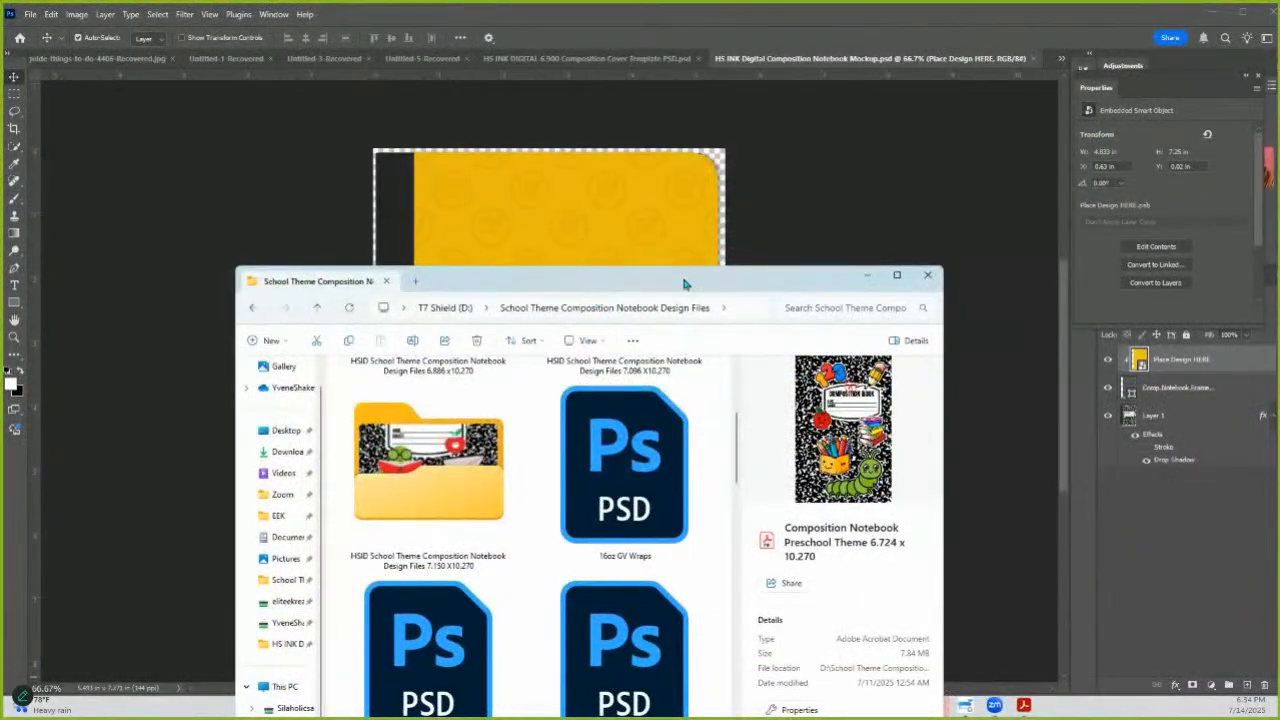
drag(685, 284, 1279, 20)
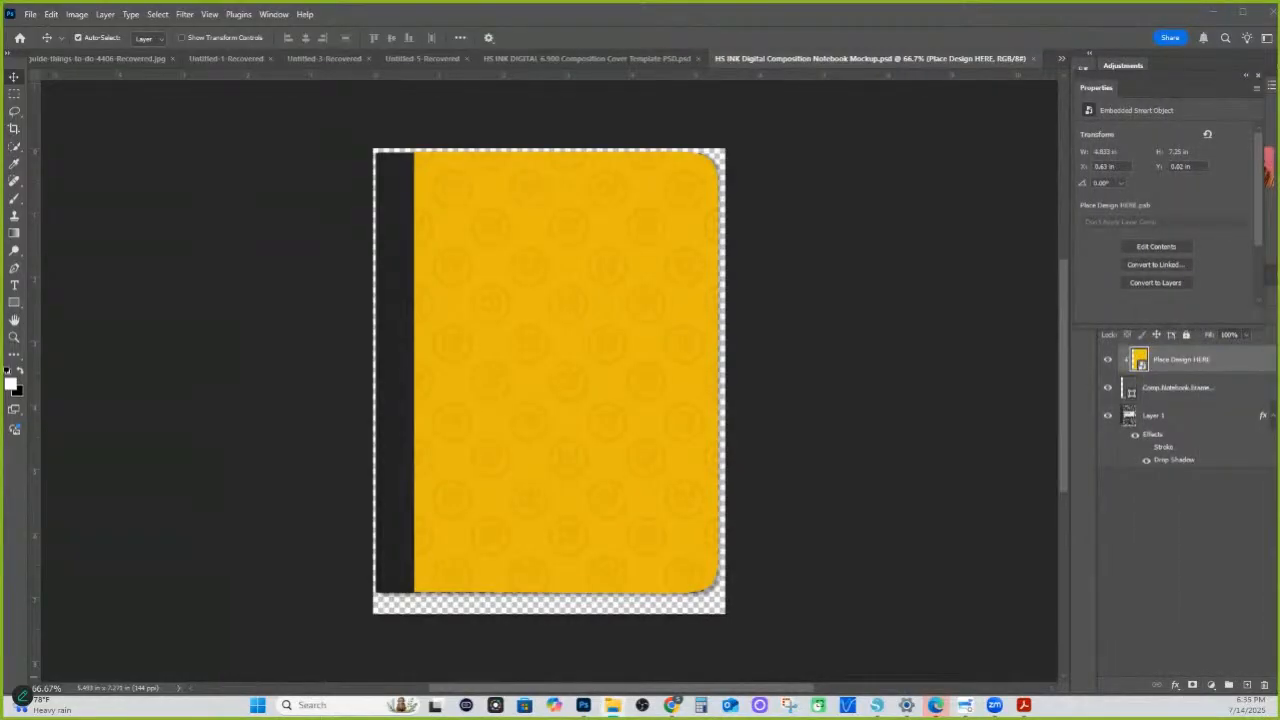
drag(1279, 400, 562, 372)
click(1139, 368)
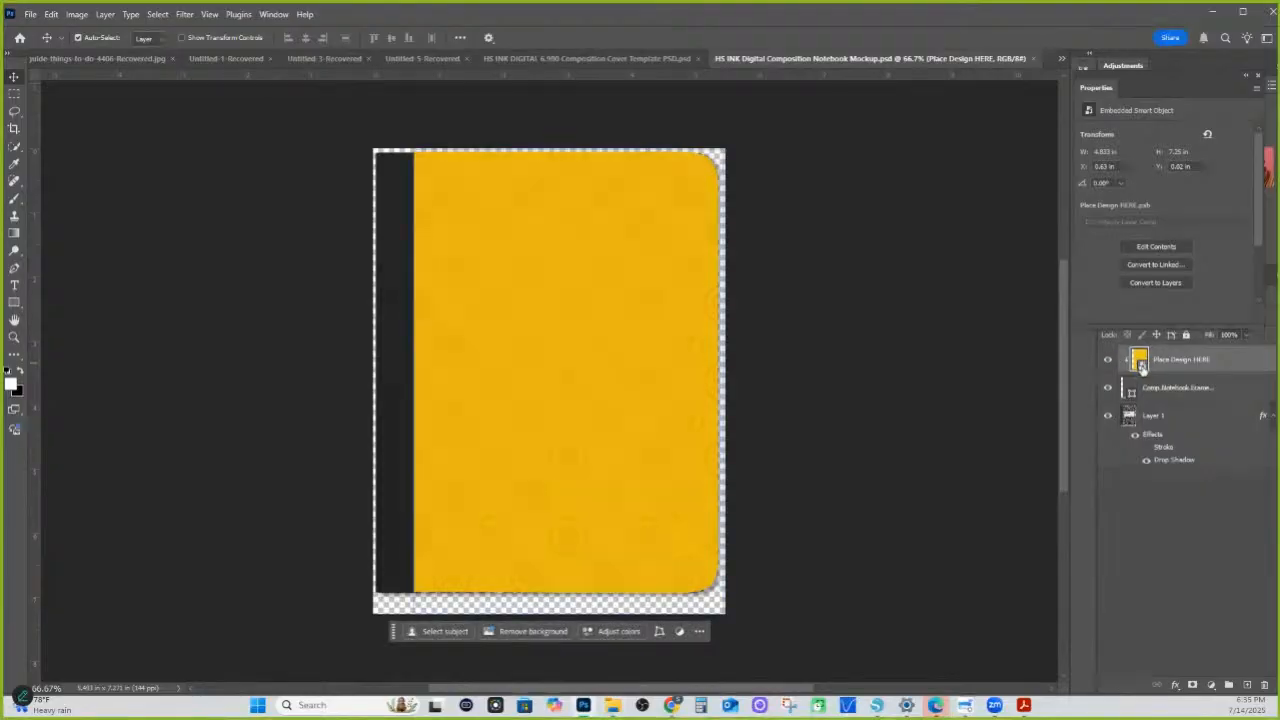
double_click(1142, 366)
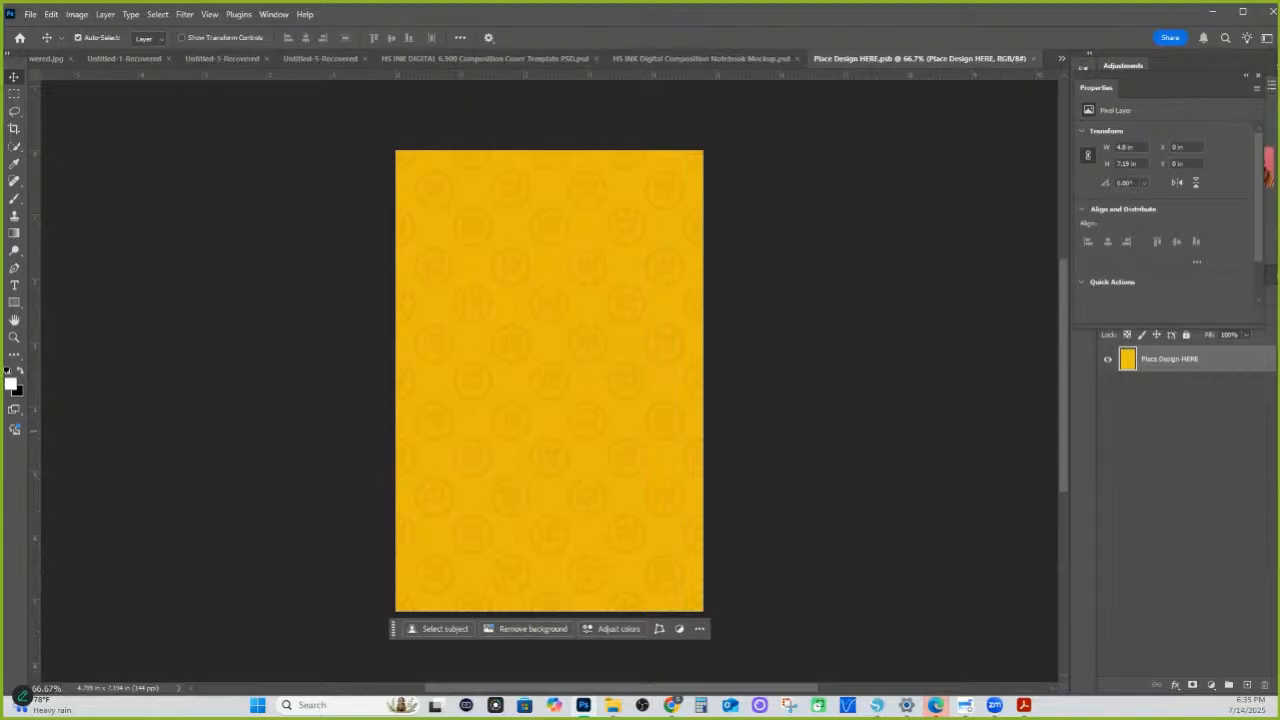
Place page 1 of the Preschool Theme PDF, cropped to its bounding box, over the yellow background.
drag(650, 350, 535, 349)
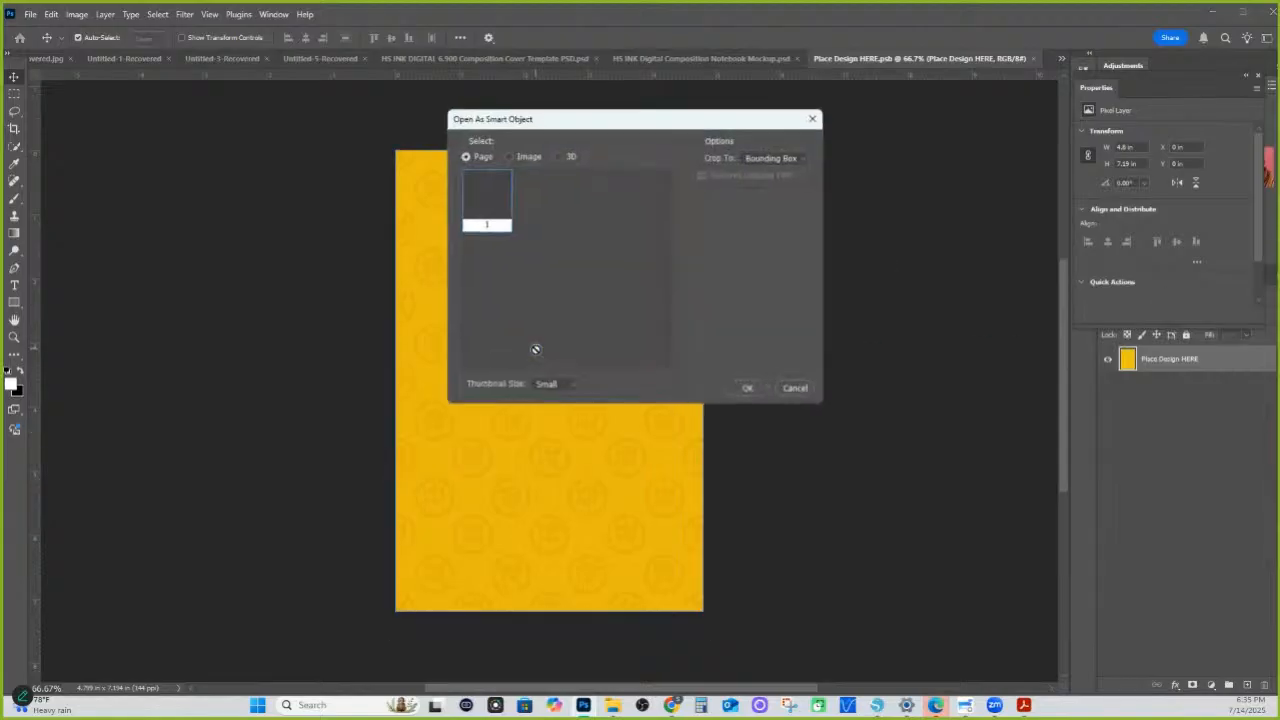
click(747, 388)
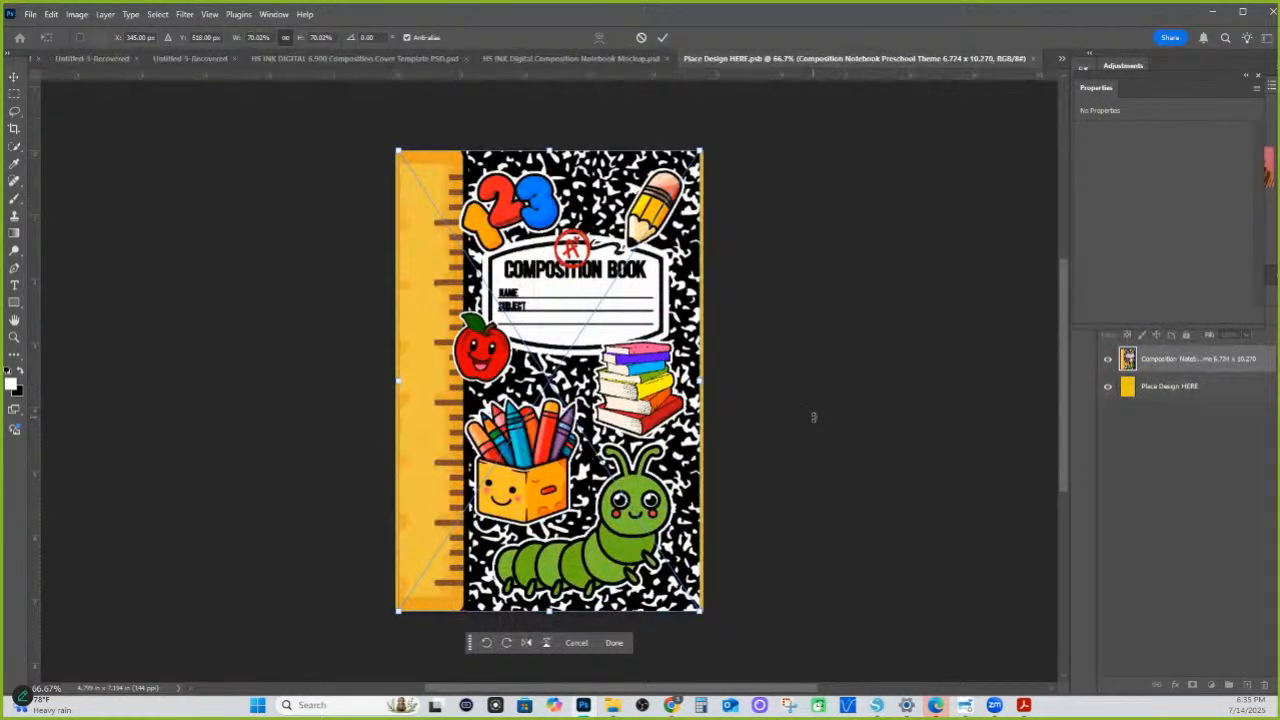
key(Return)
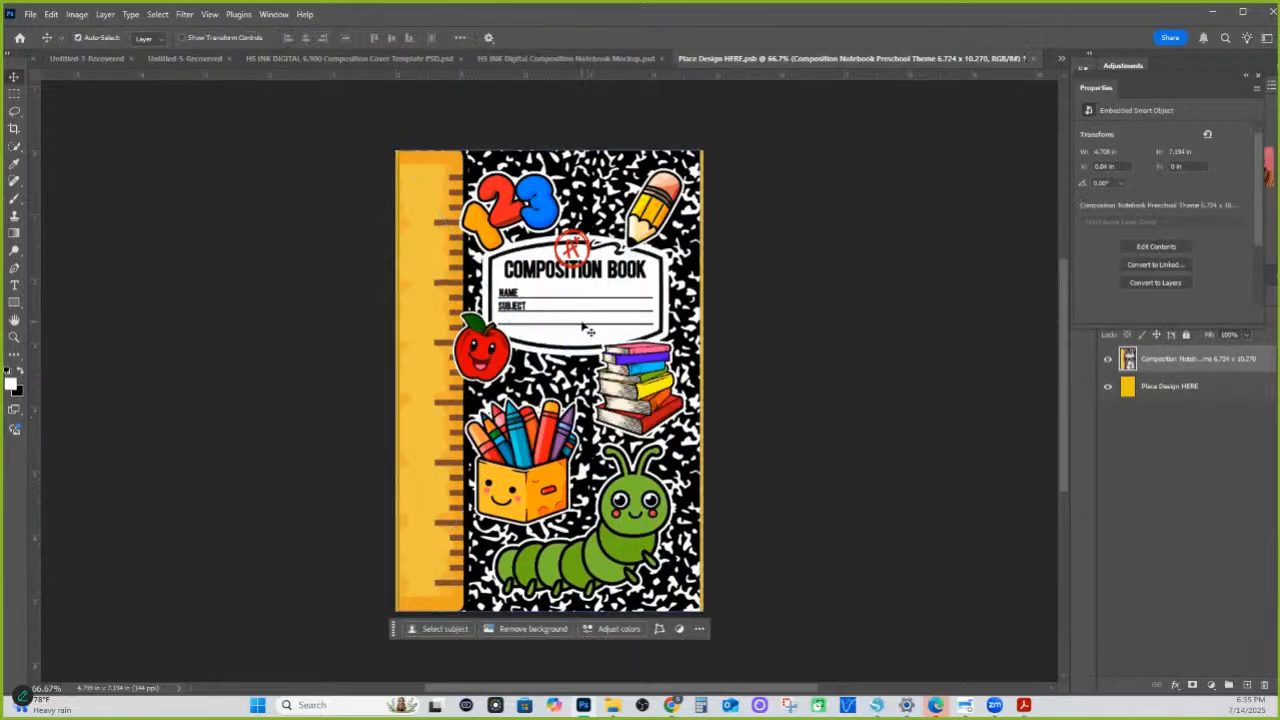
Align the preschool cover to the canvas's left edge, enlarge it to about 72% to hide the yellow background, and save and close the smart object.
drag(592, 326, 590, 326)
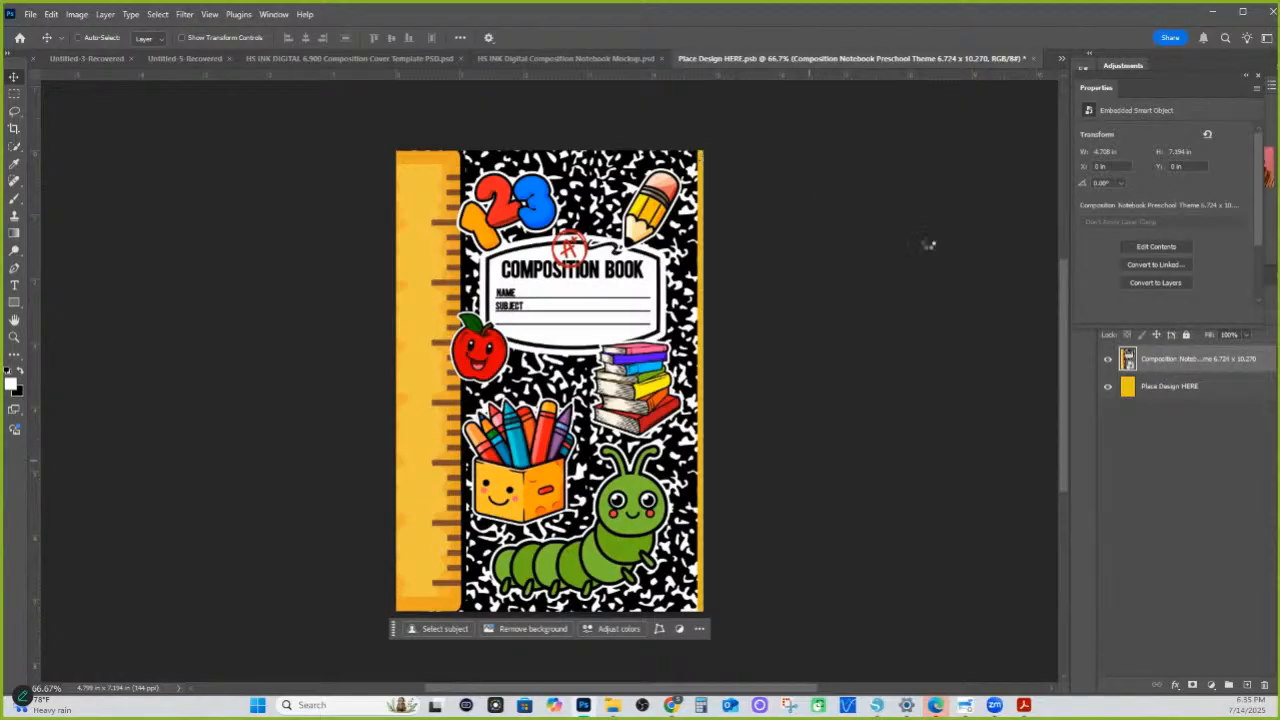
key(ctrl+t)
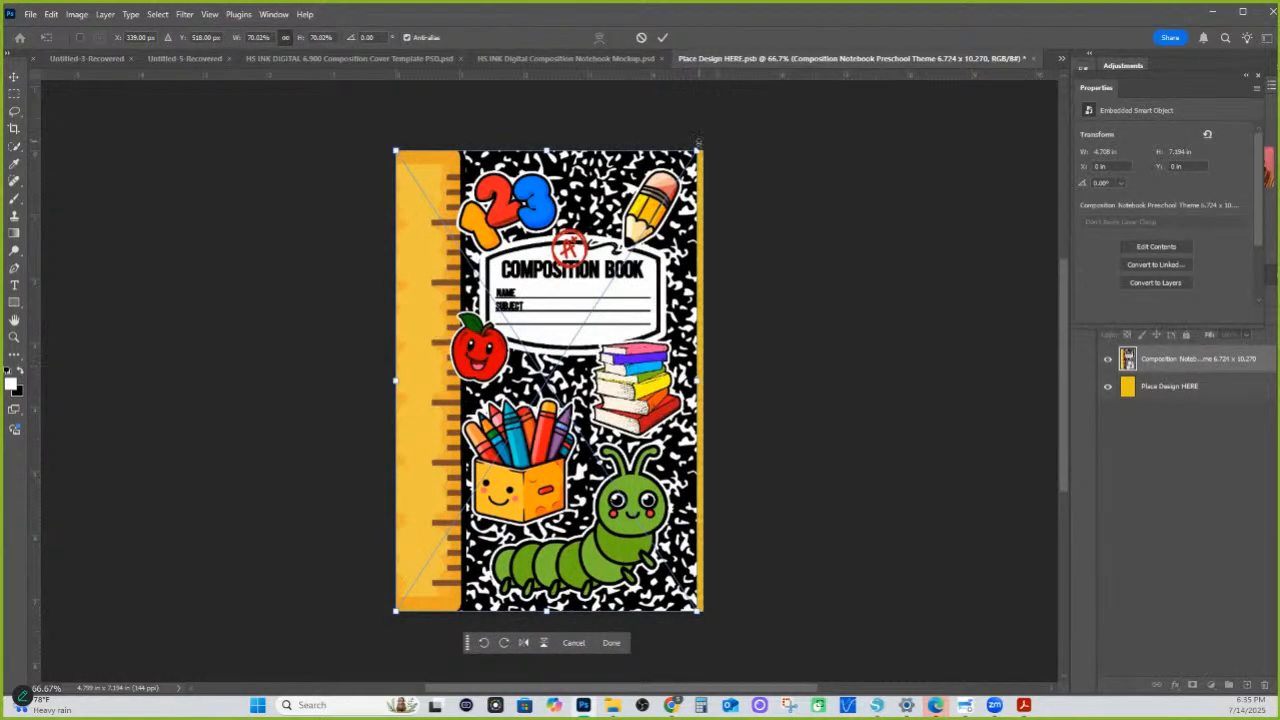
drag(701, 151, 716, 141)
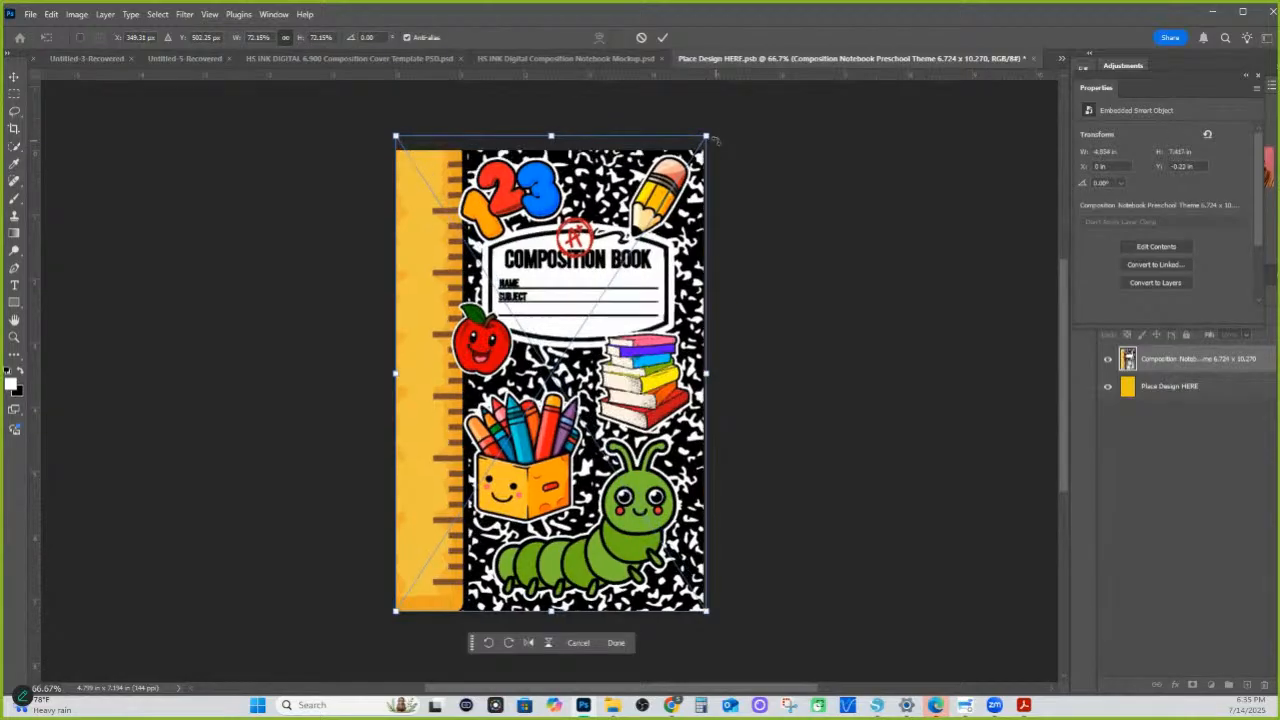
key(Return)
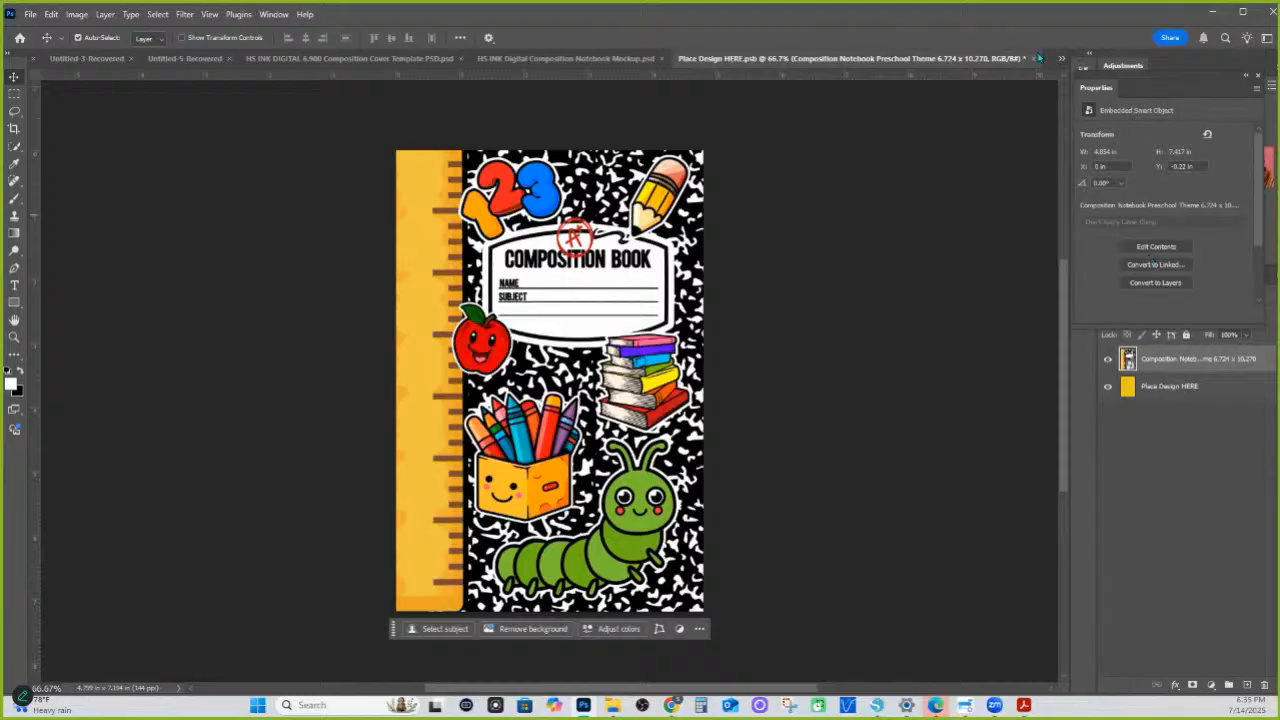
click(1034, 62)
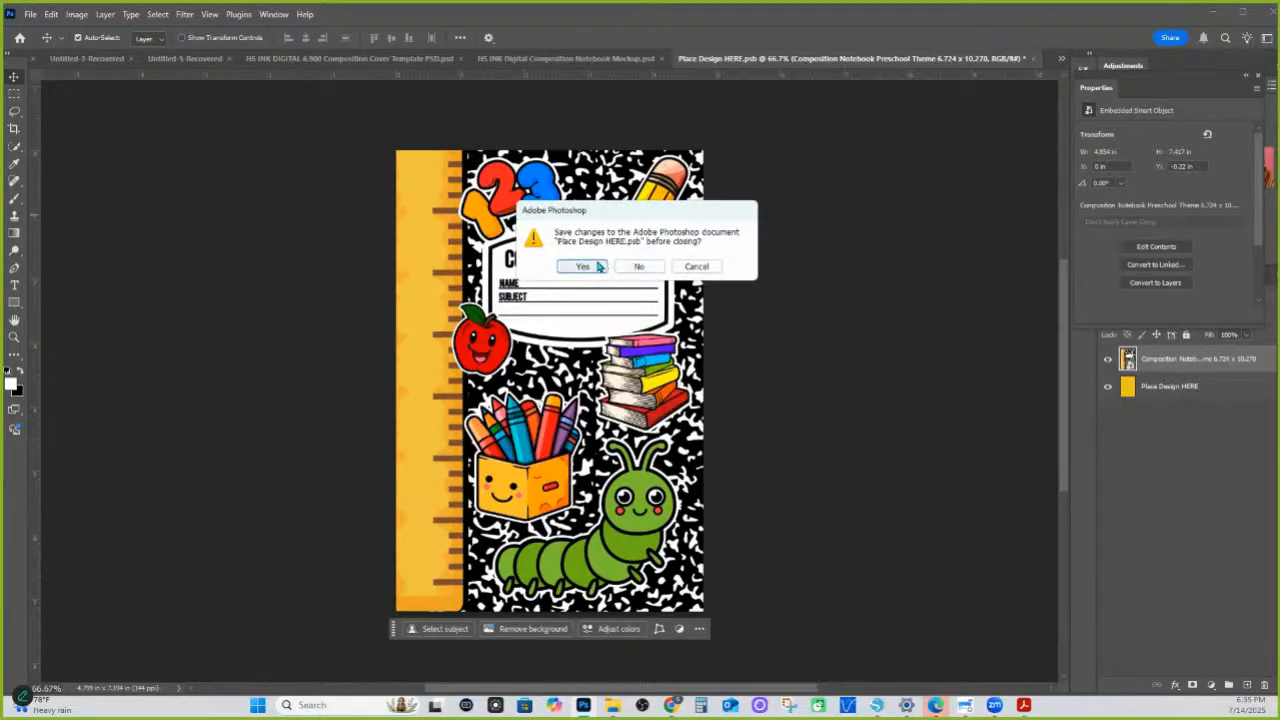
click(584, 267)
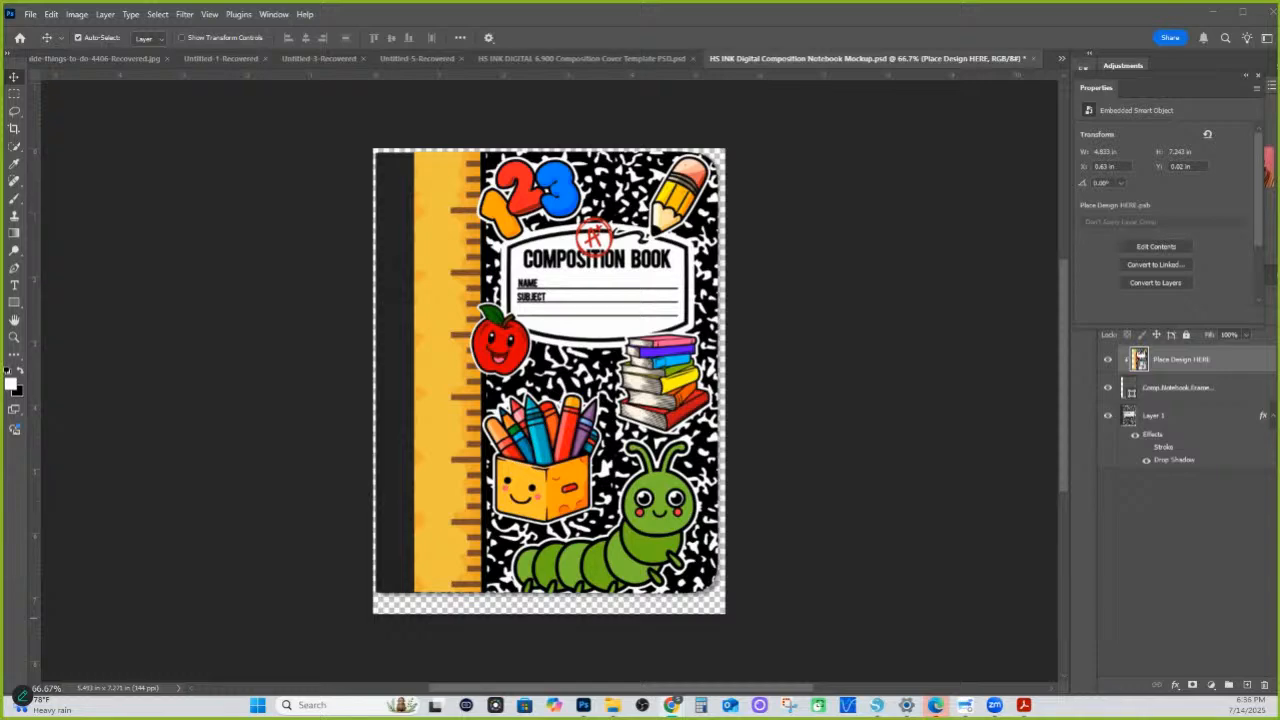
Minimize Photoshop and switch to Chrome's product page for the HS INK Digital Composition Notebook Cover Templates & Mock-ups.
click(1218, 13)
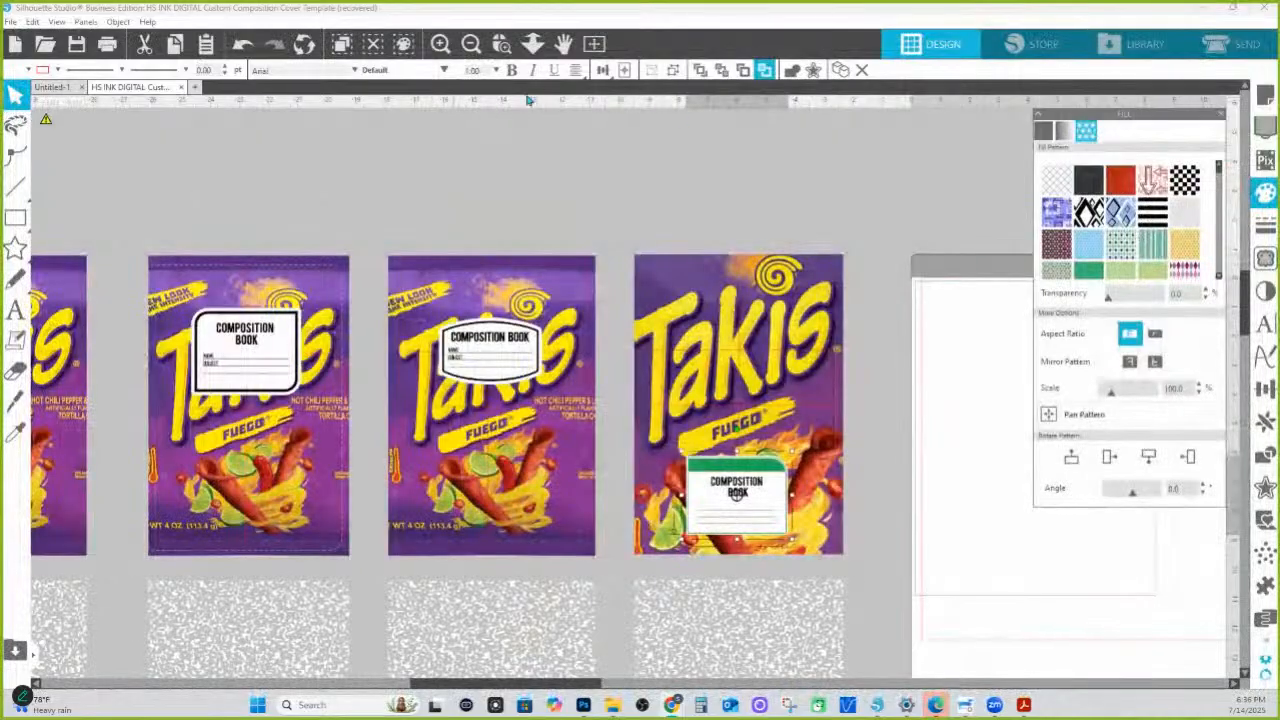
mouse_move(677, 706)
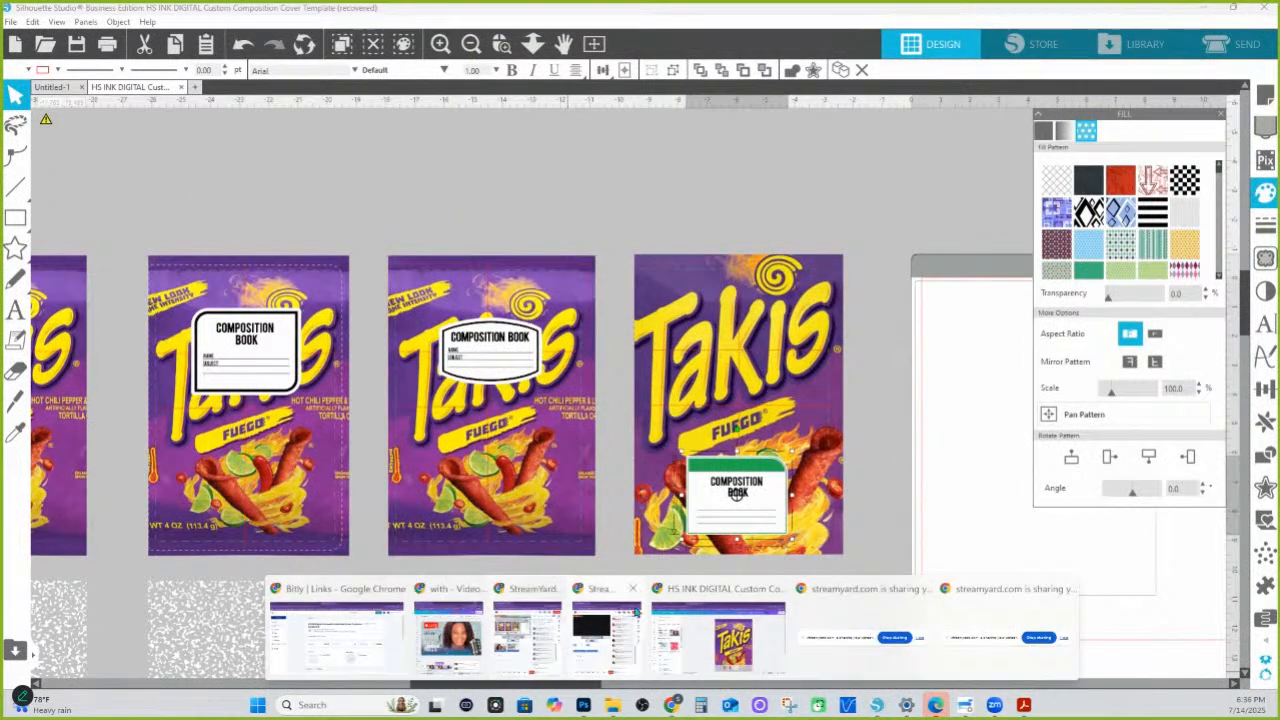
click(695, 593)
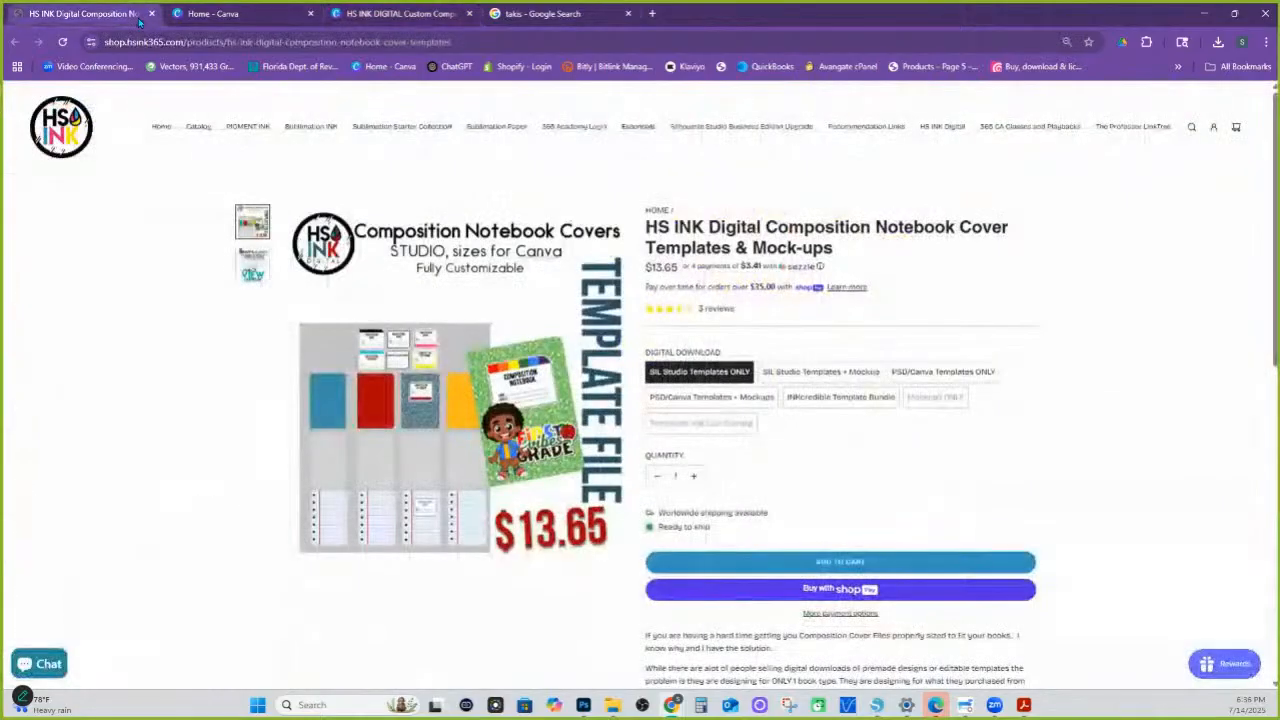
click(70, 14)
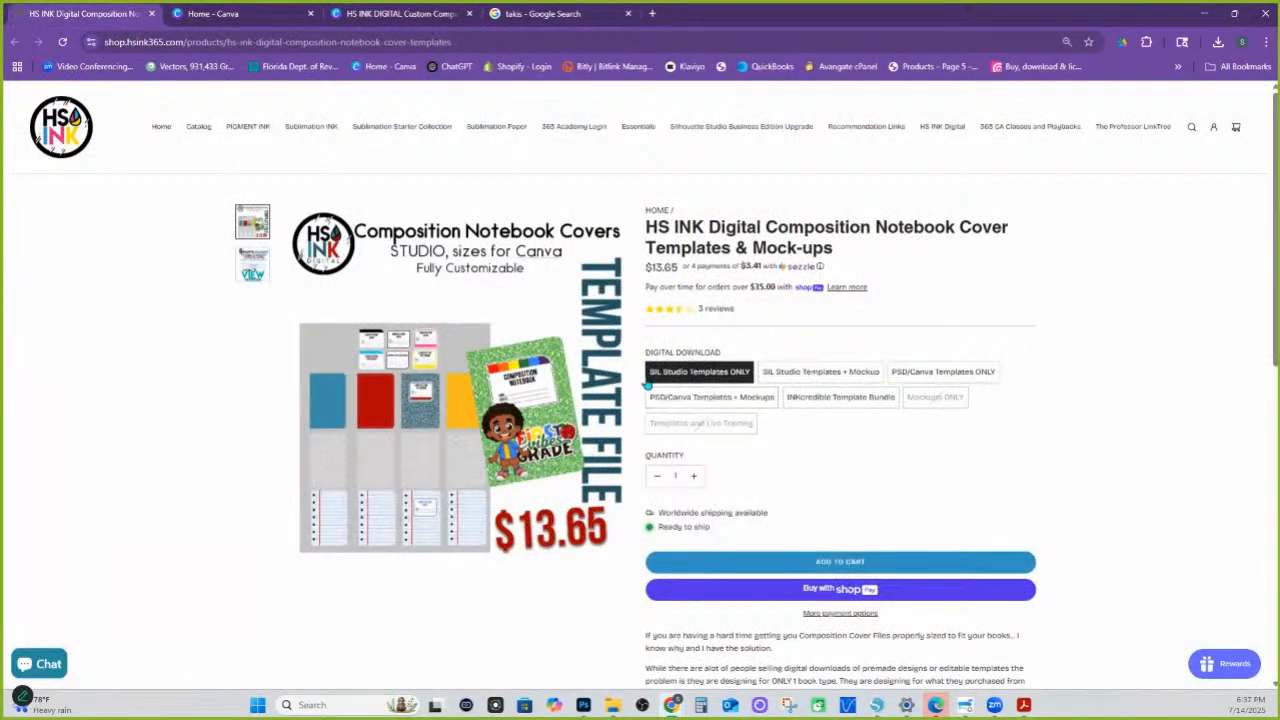
Compare the digital download options from SIL Studio Templates + Mockup through PSD/Canva, INKcredible Template Bundle and Mockups ONLY to Templates and Live Training.
click(841, 377)
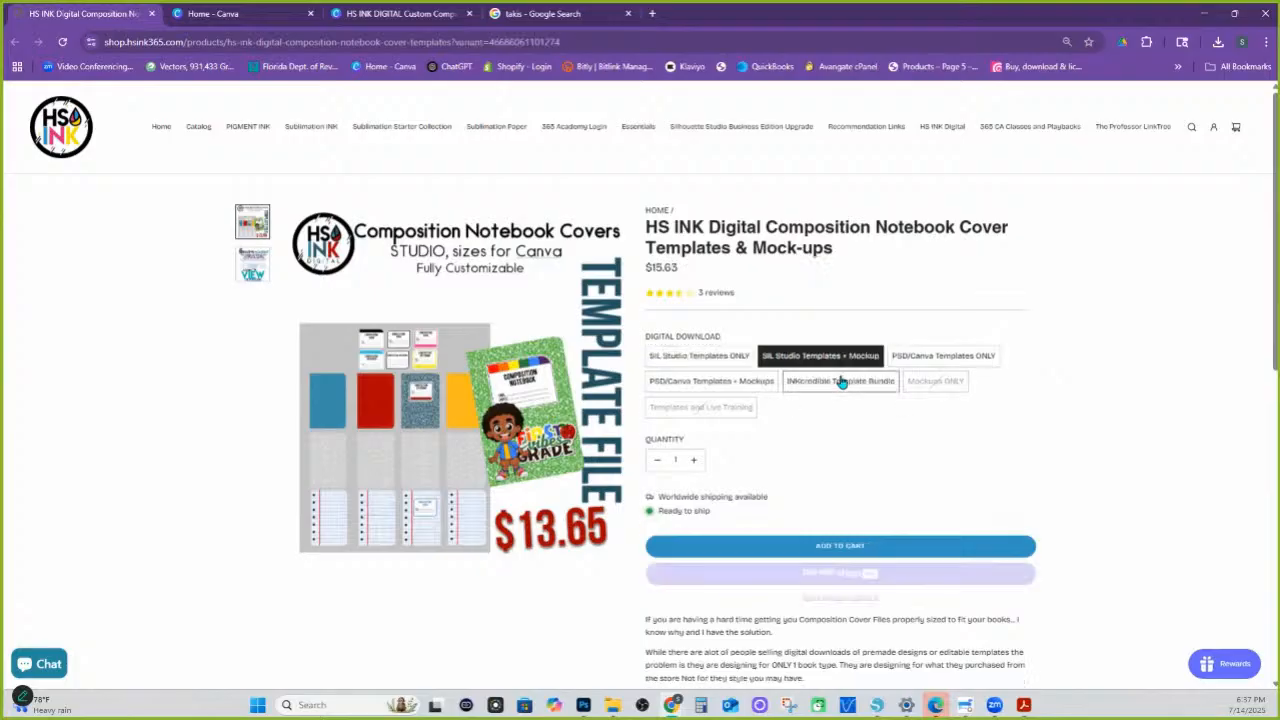
click(912, 376)
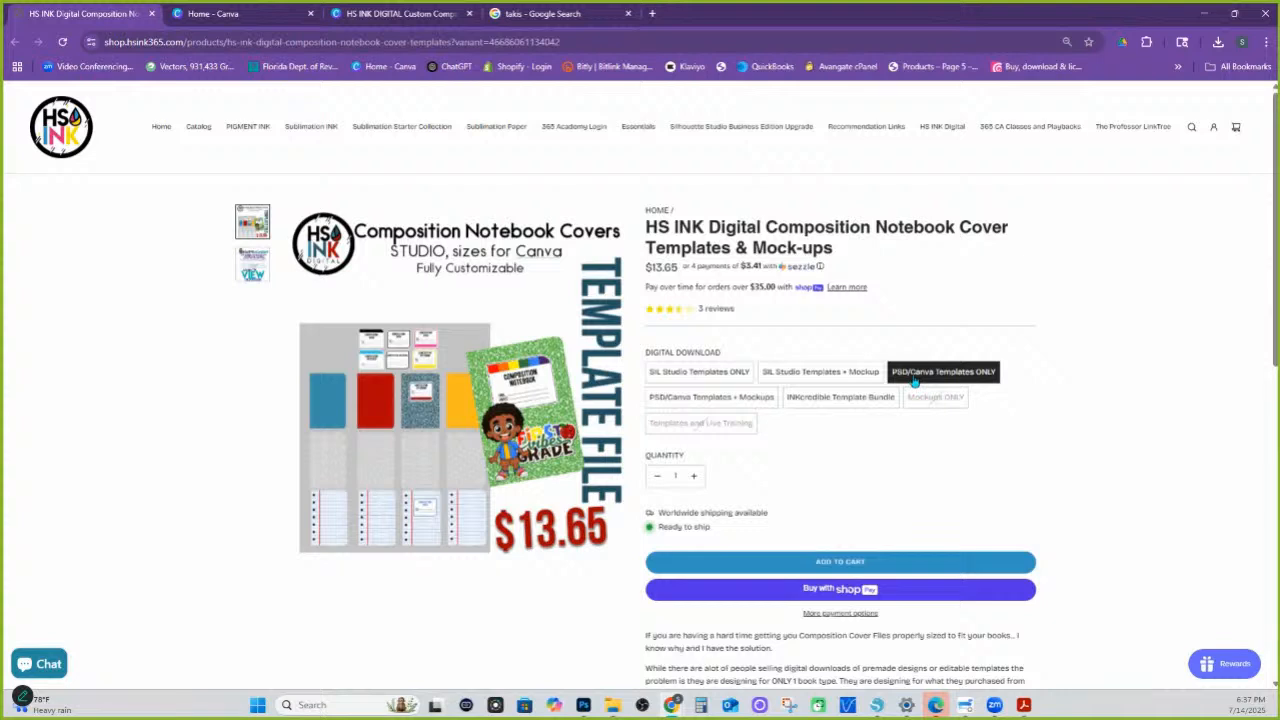
click(706, 401)
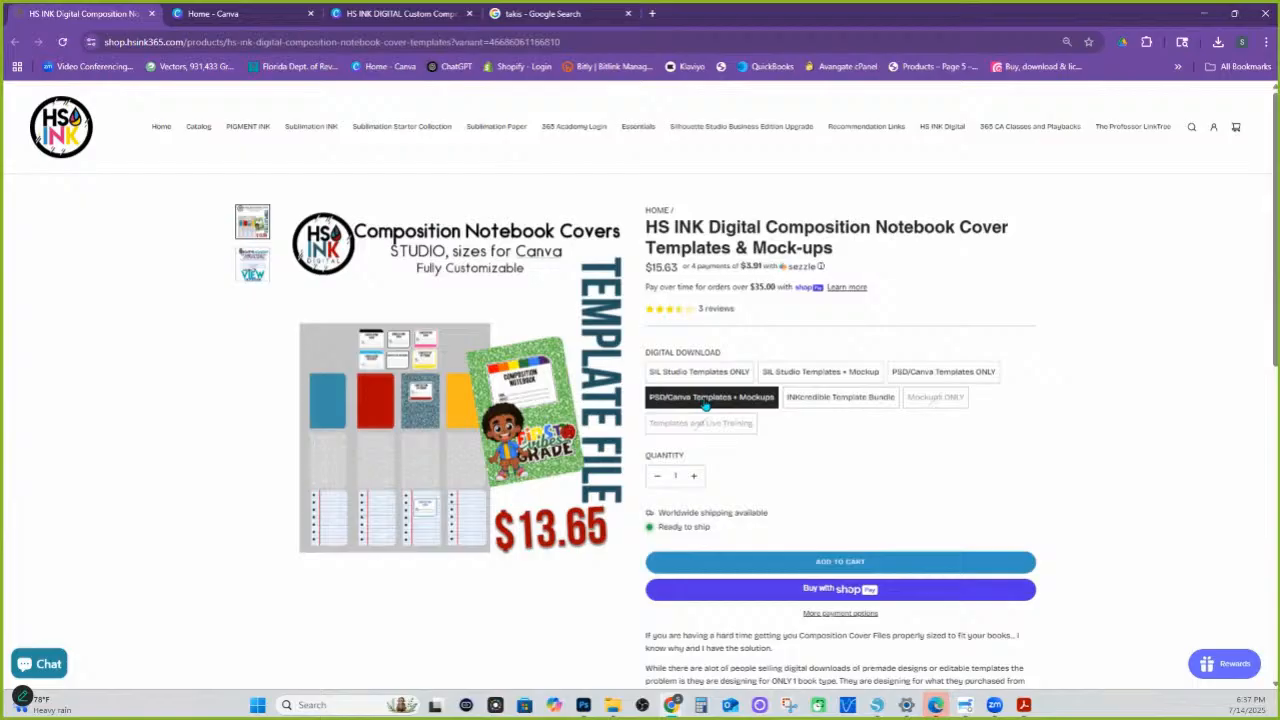
click(839, 400)
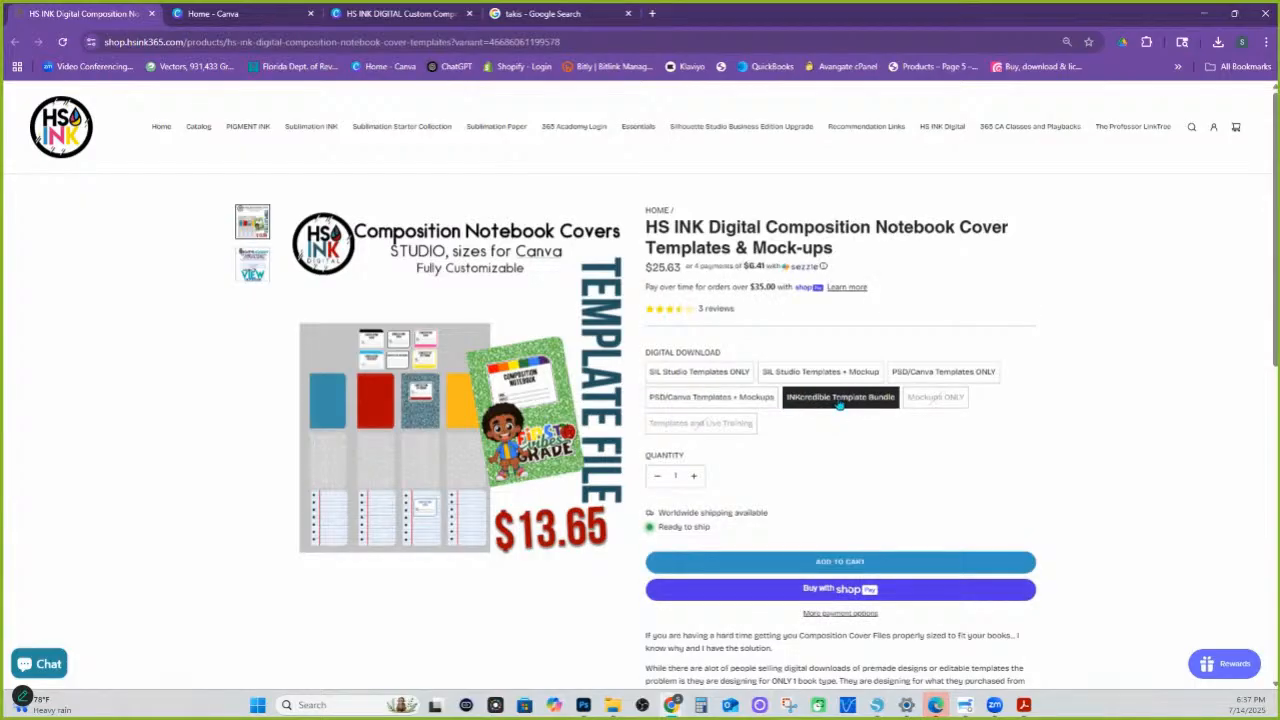
click(931, 400)
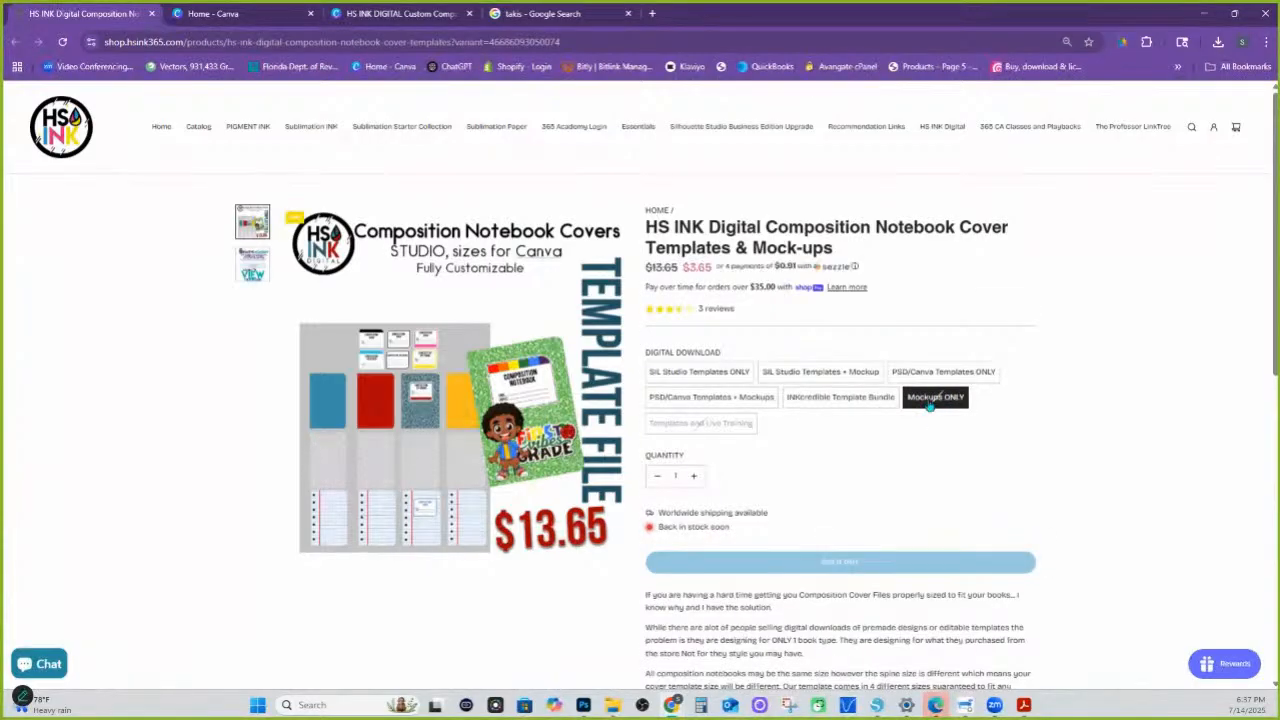
click(731, 430)
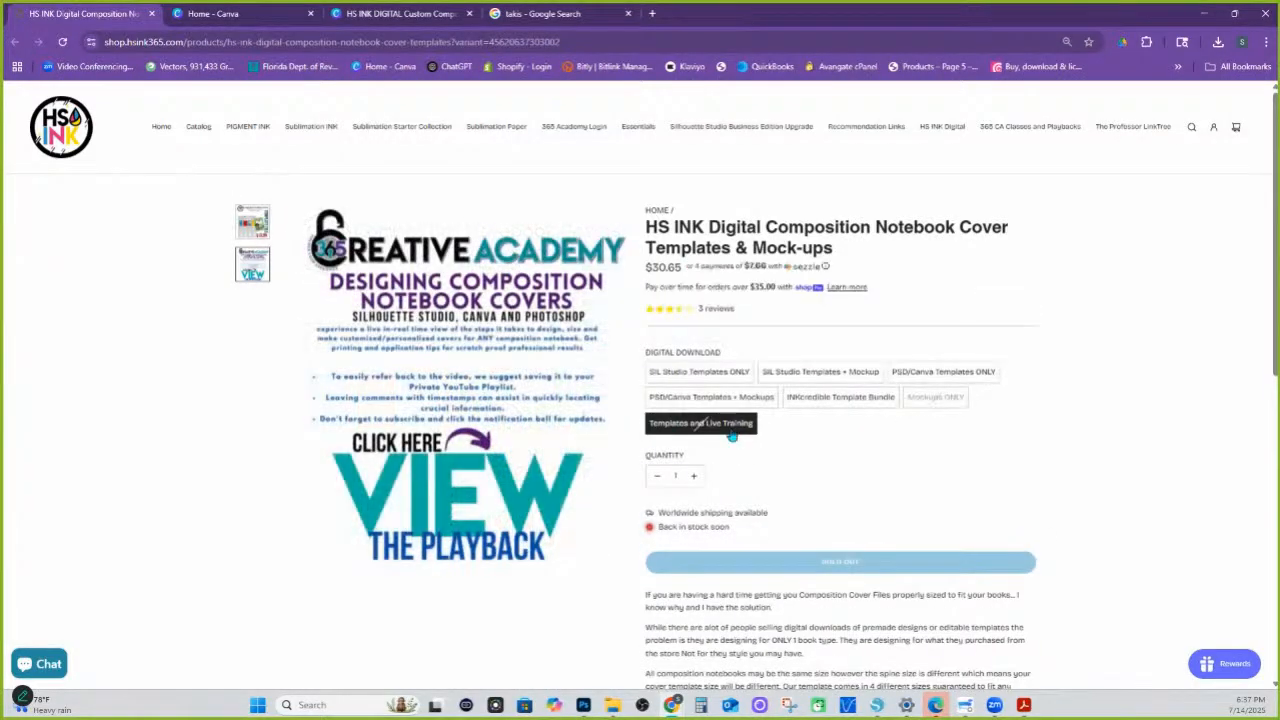